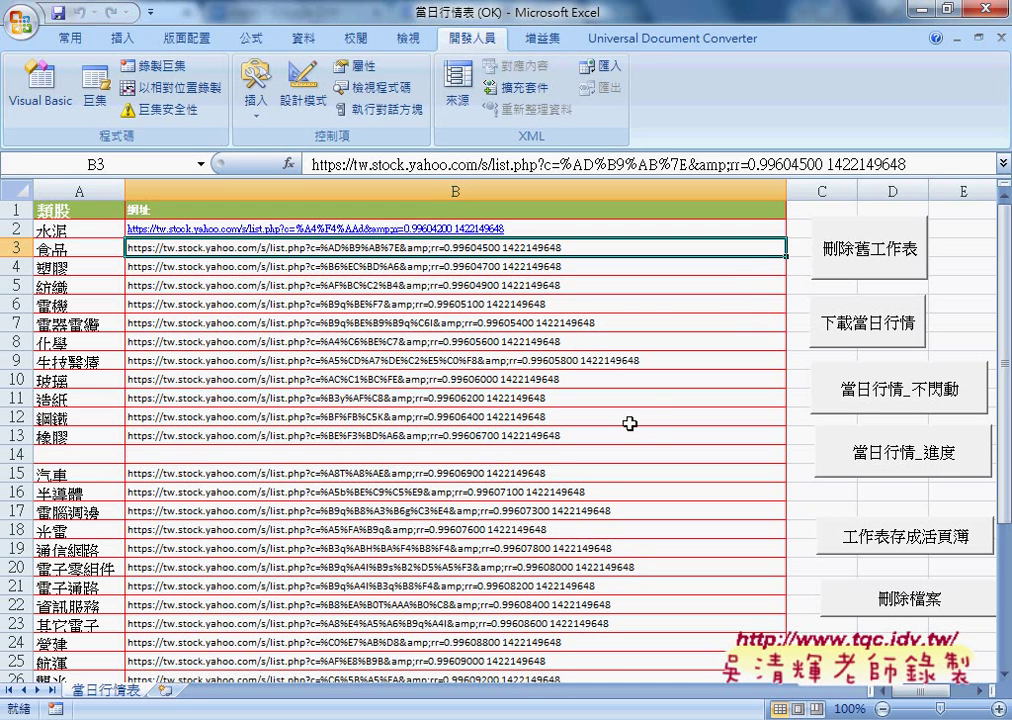
- Follow the 水泥 hyperlink in cell B2 to open the Yahoo stock page in the browser
click(60, 229)
click(265, 233)
click(265, 235)
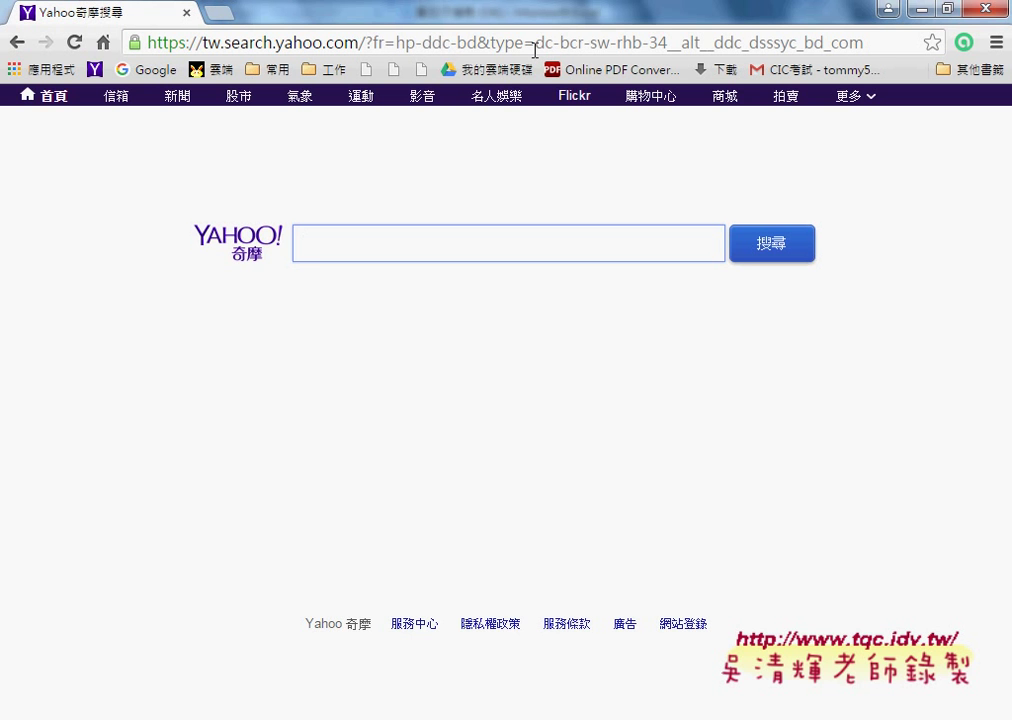
- Go back to the 當日行情 category index and look over the industry groups
click(20, 45)
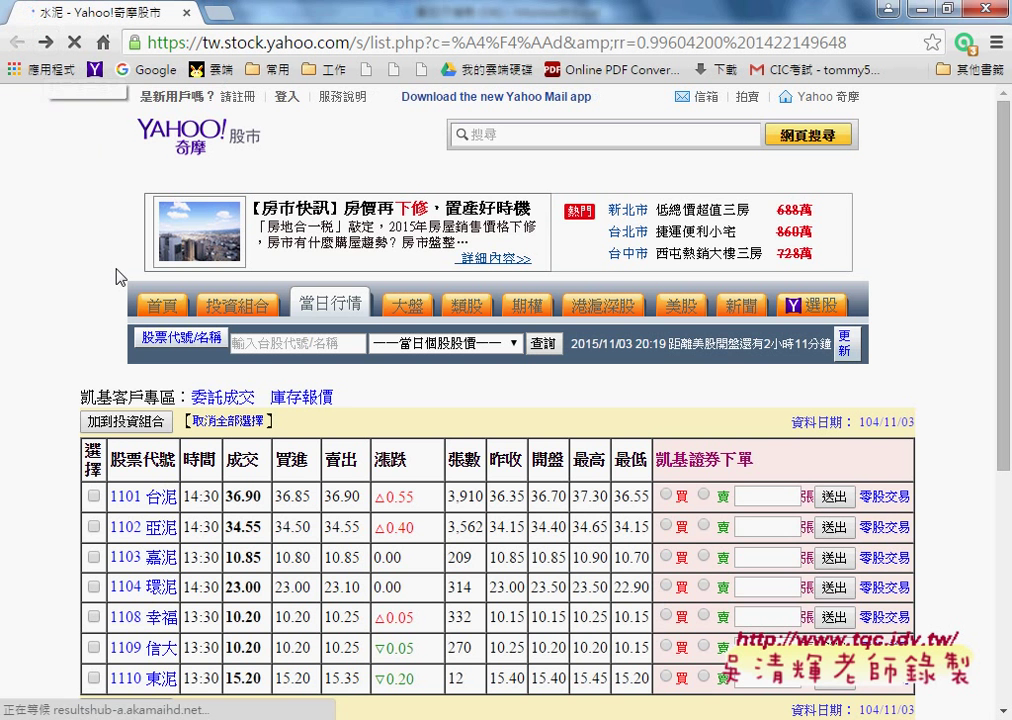
click(383, 316)
scroll(380, 316, down, 2)
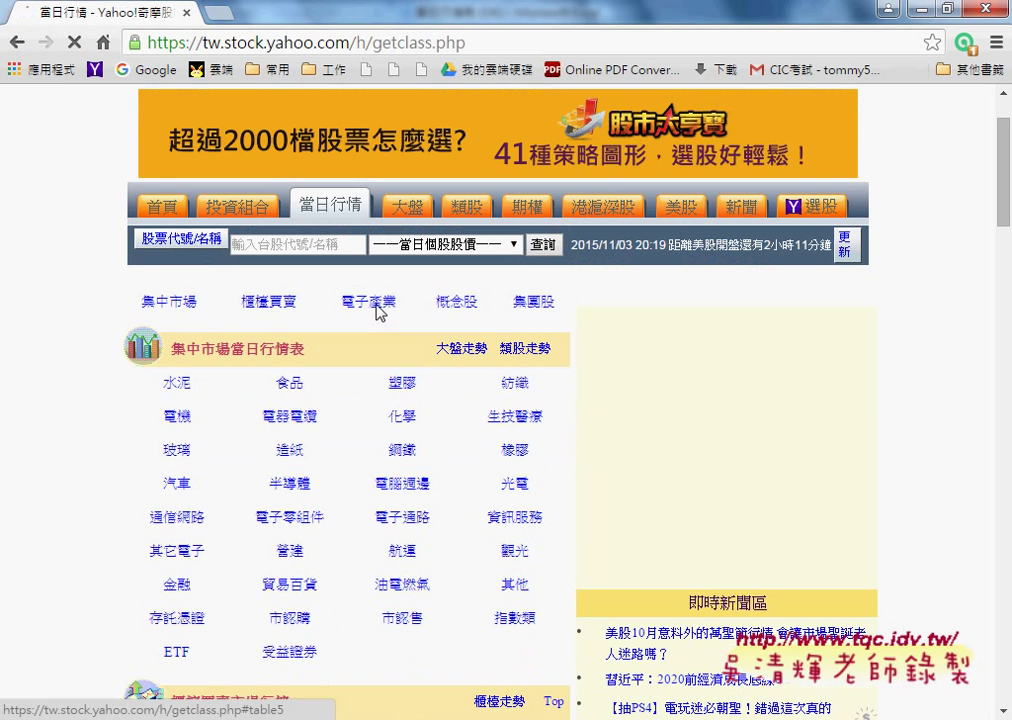
mouse_move(160, 285)
mouse_down()
mouse_move(239, 357)
mouse_move(376, 547)
mouse_move(338, 559)
mouse_up()
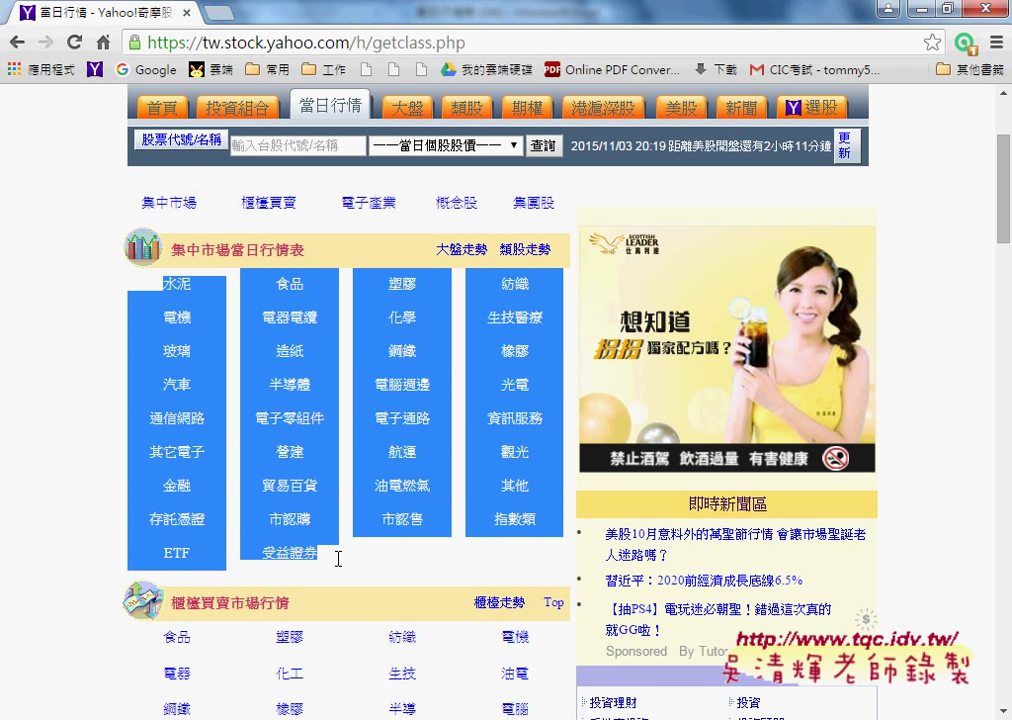
- Open the 水泥 cement quote table, select it, then return to the category index
click(185, 286)
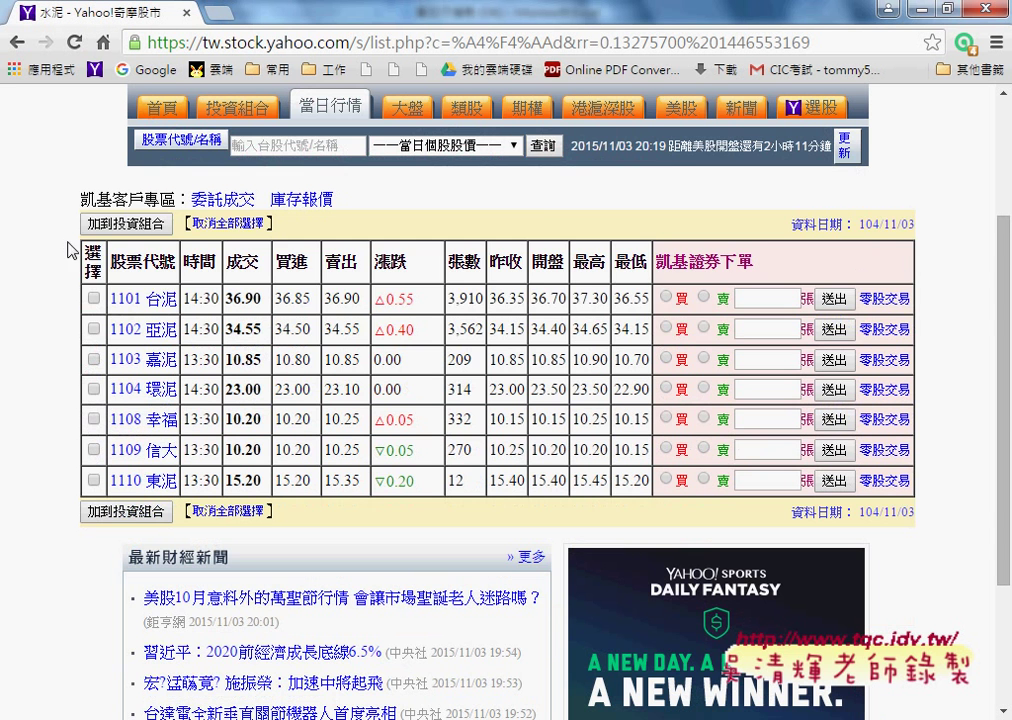
scroll(238, 305, down, 3)
mouse_move(238, 305)
mouse_down()
mouse_move(228, 298)
mouse_move(228, 258)
mouse_up()
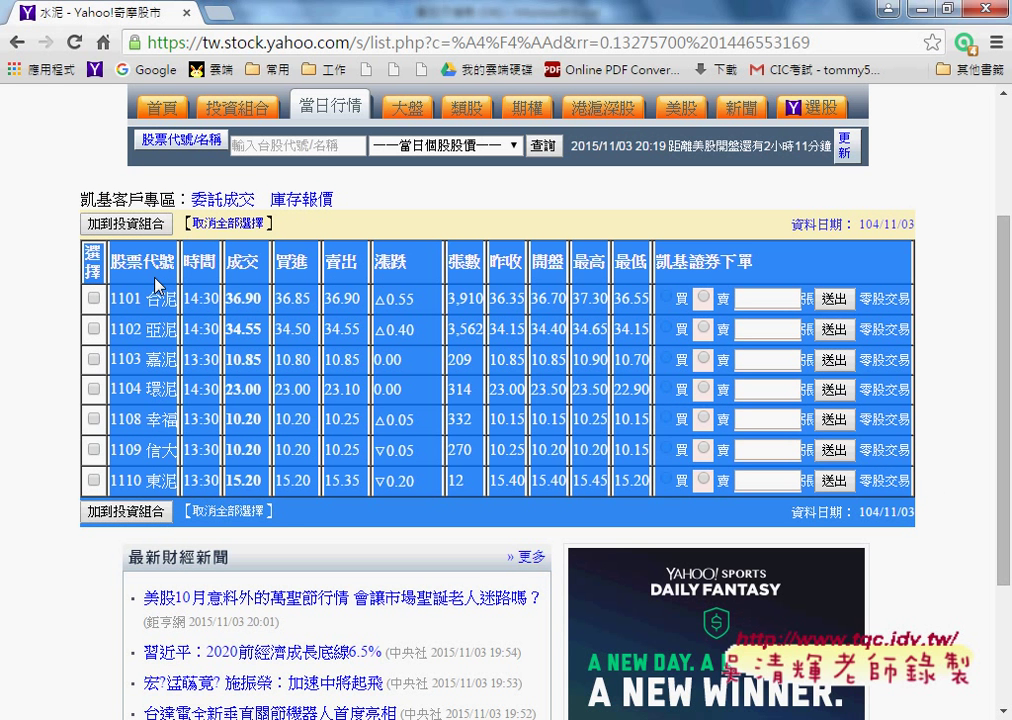
click(16, 43)
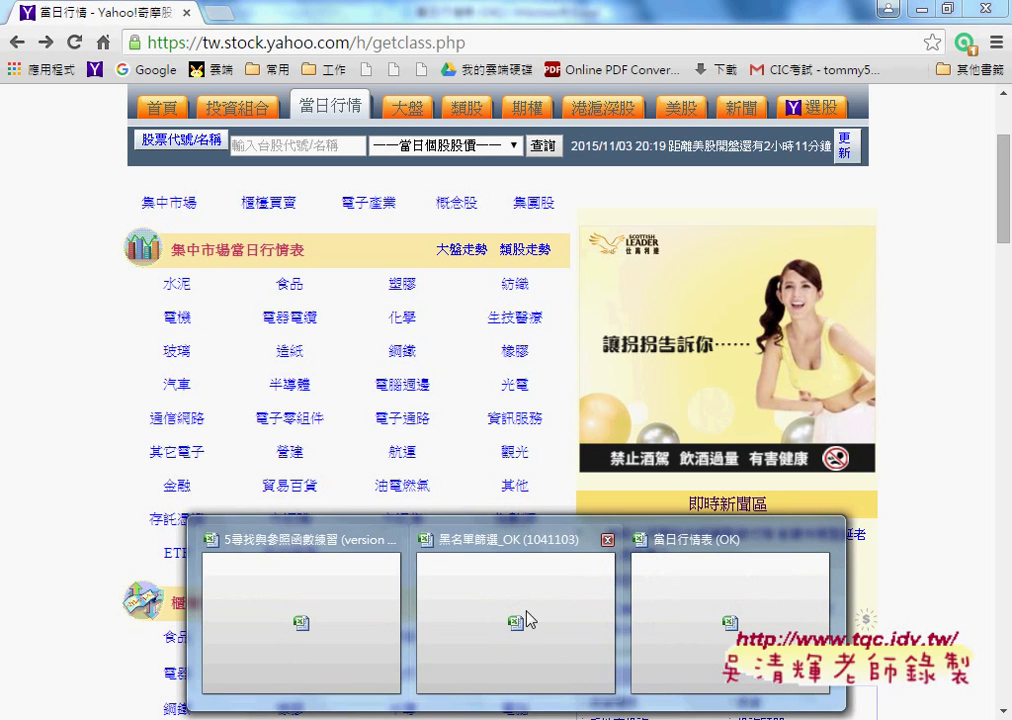
- Run the 下載當日行情 macro, dismiss its compile error and reset the halted code
click(740, 610)
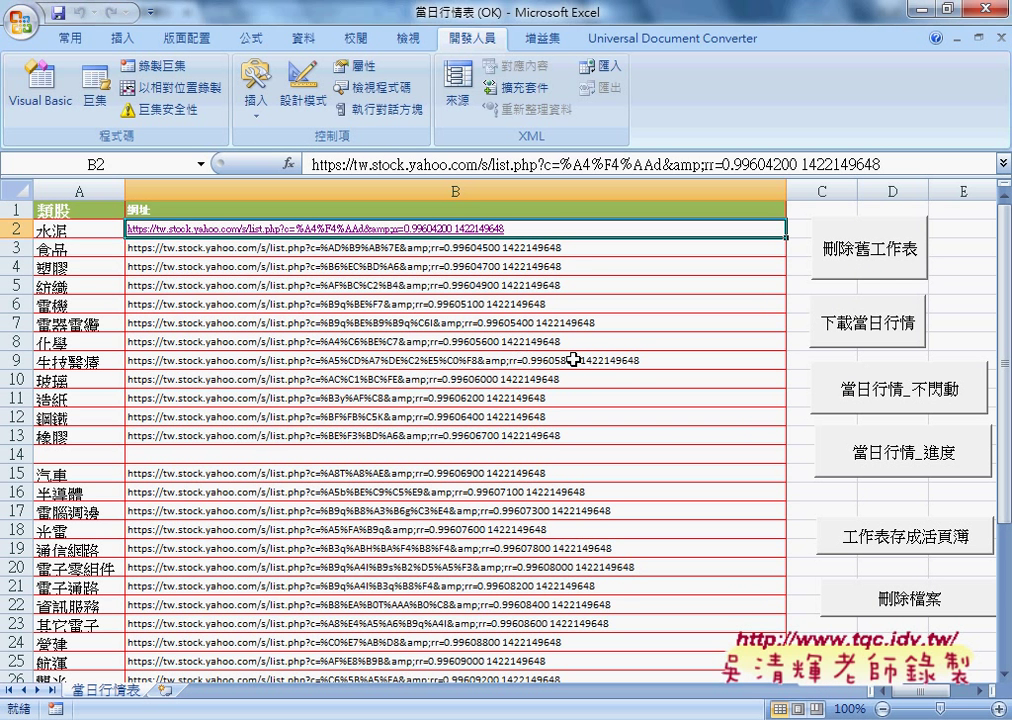
click(866, 350)
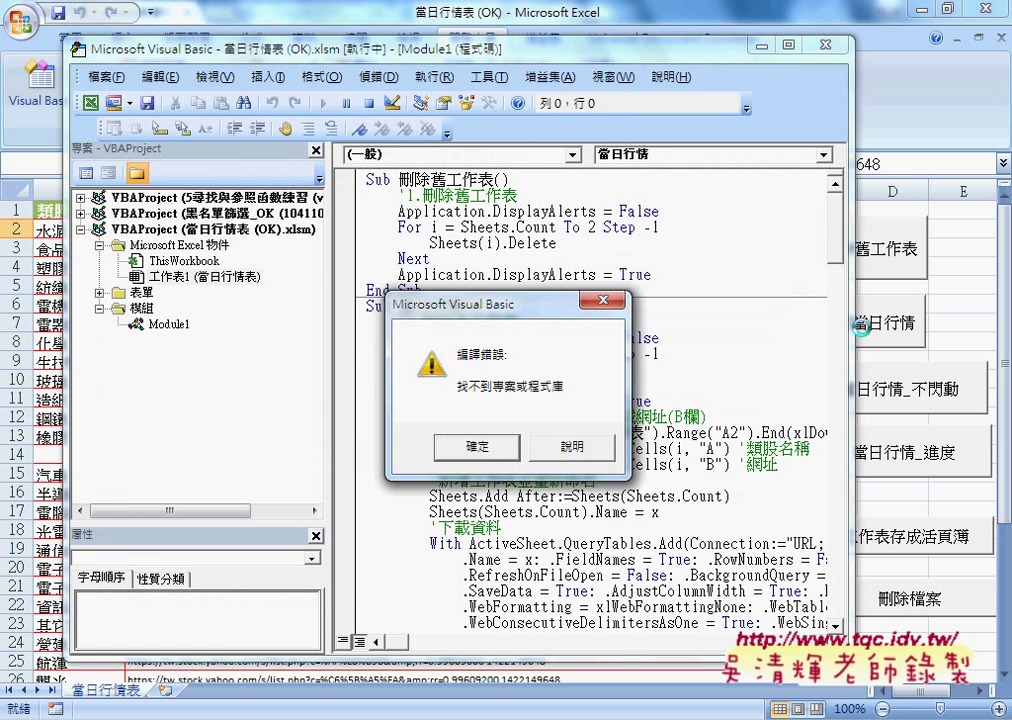
click(477, 446)
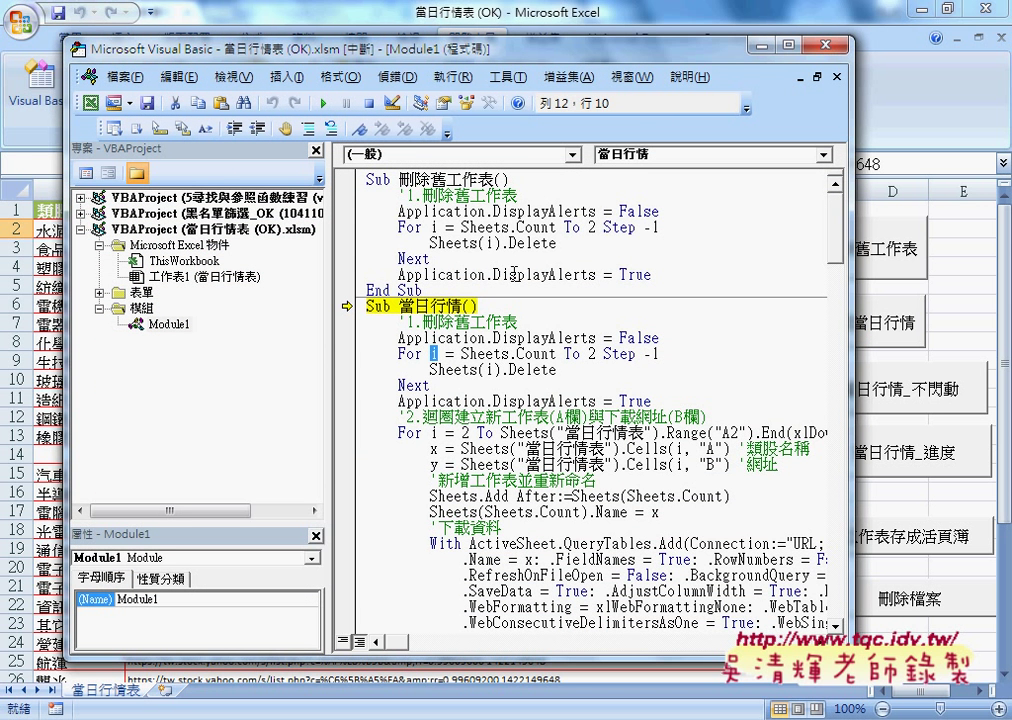
click(367, 102)
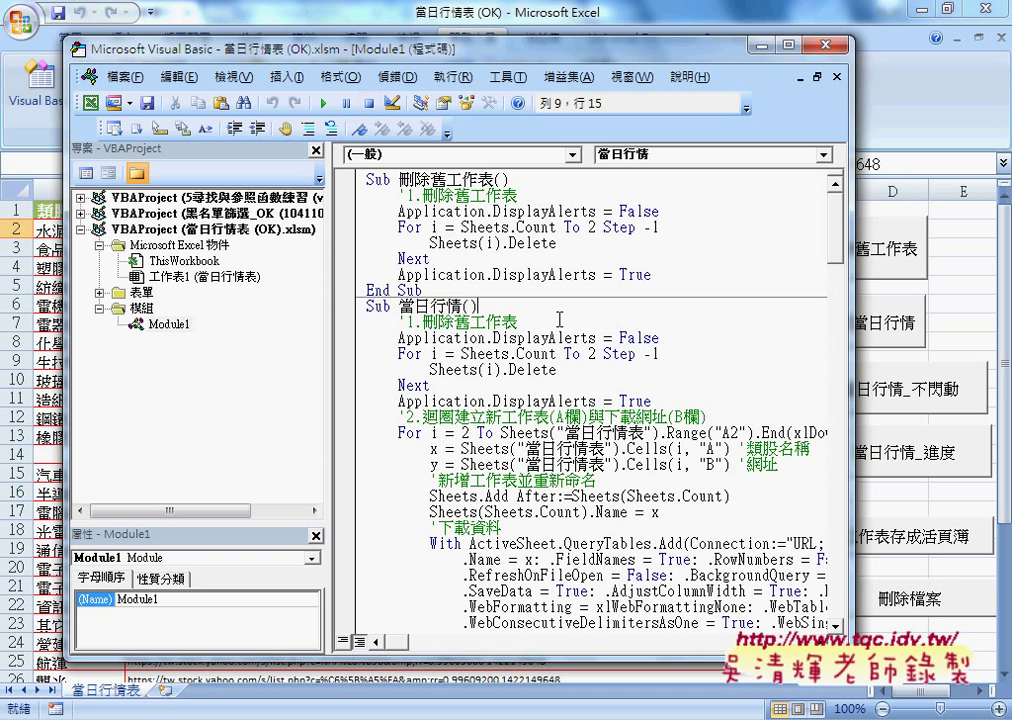
- Add a Dim i, x, y line under Sub 當日行情() and re-run to test it
key(Return)
text(d)
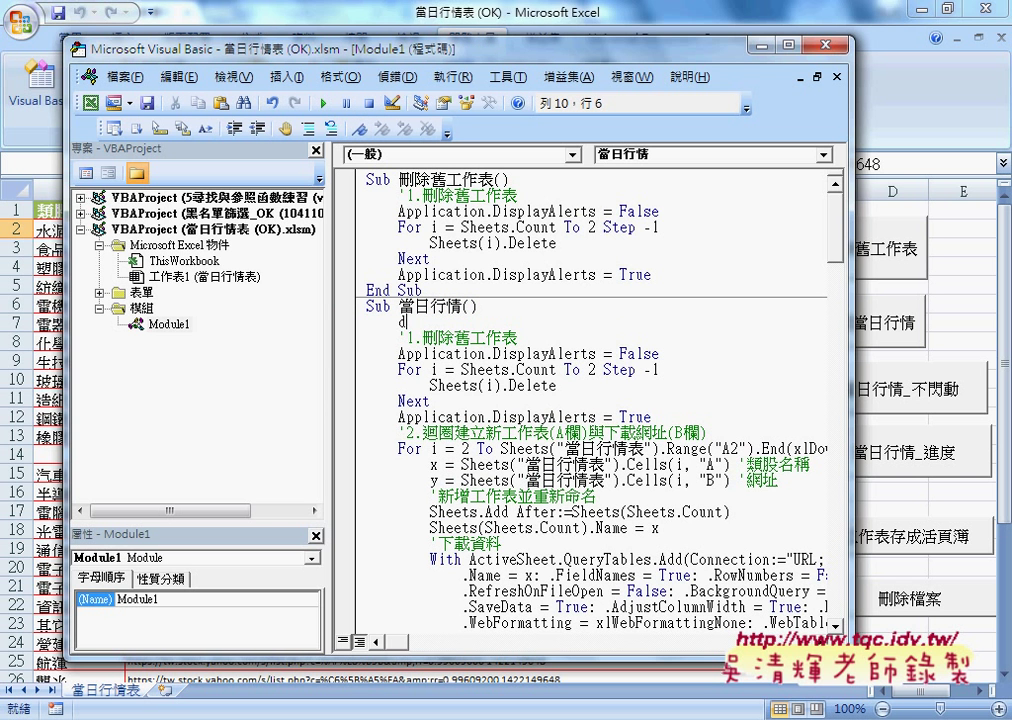
text(im i)
click(323, 103)
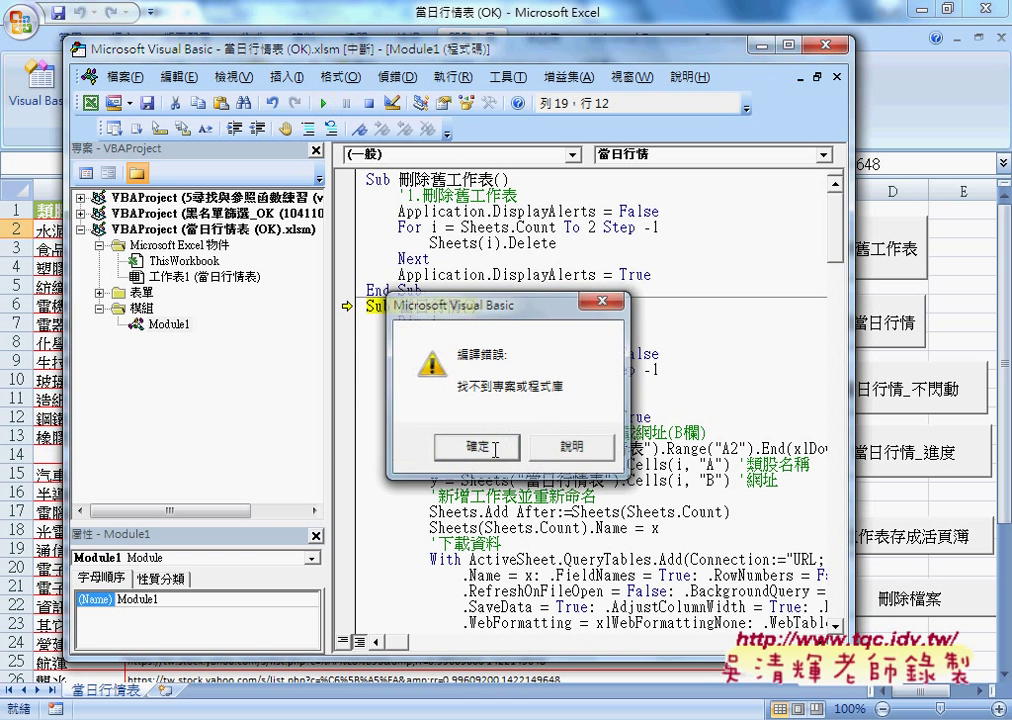
click(494, 449)
click(492, 321)
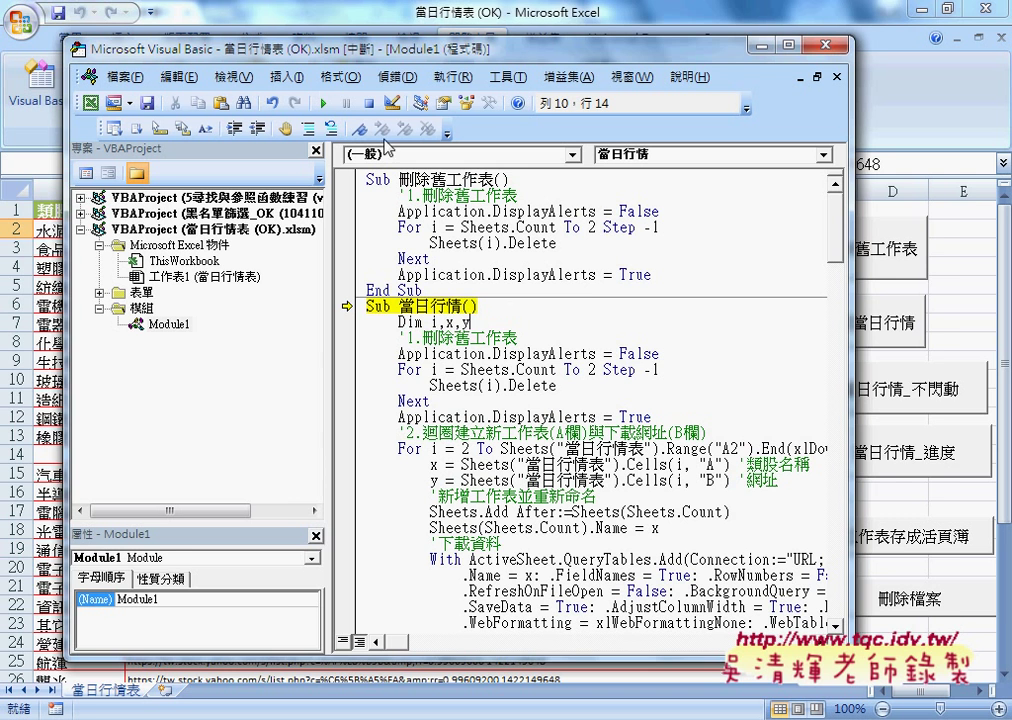
- Resume the macro, close the VBA editor and select the downloaded 水泥 quotes A2:L9
key(F5)
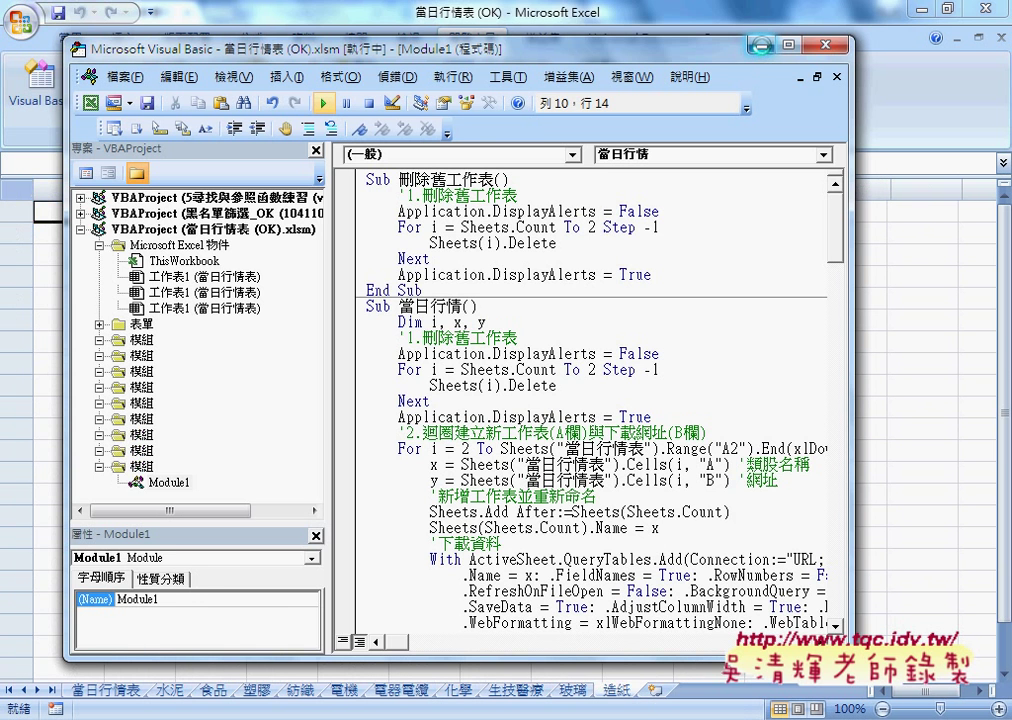
click(761, 44)
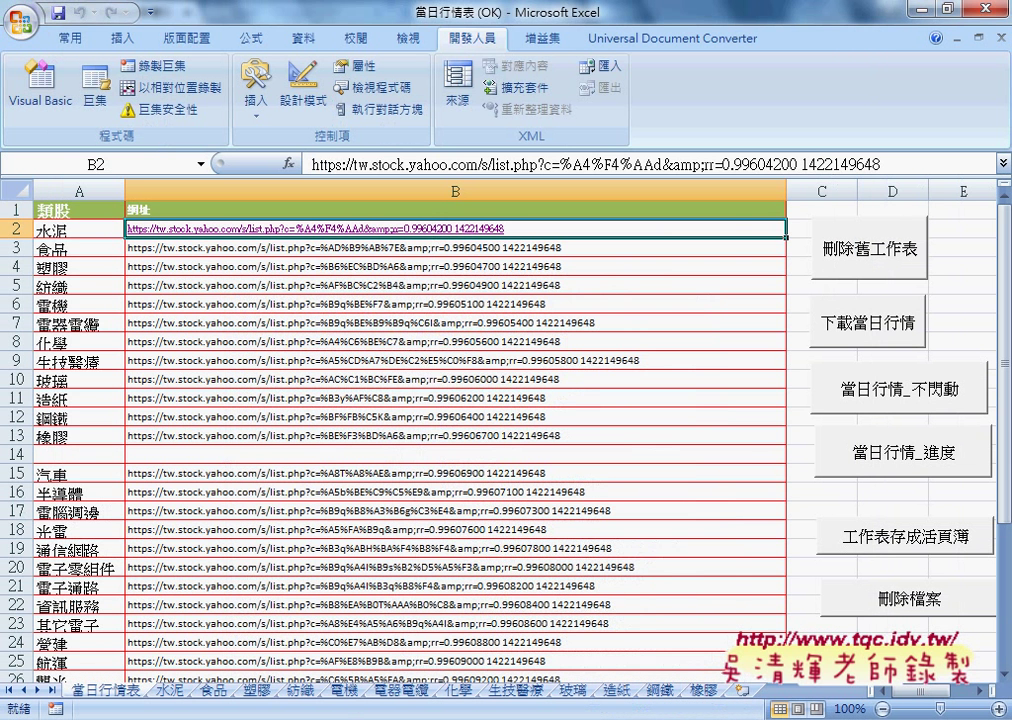
click(176, 692)
drag(80, 234, 755, 388)
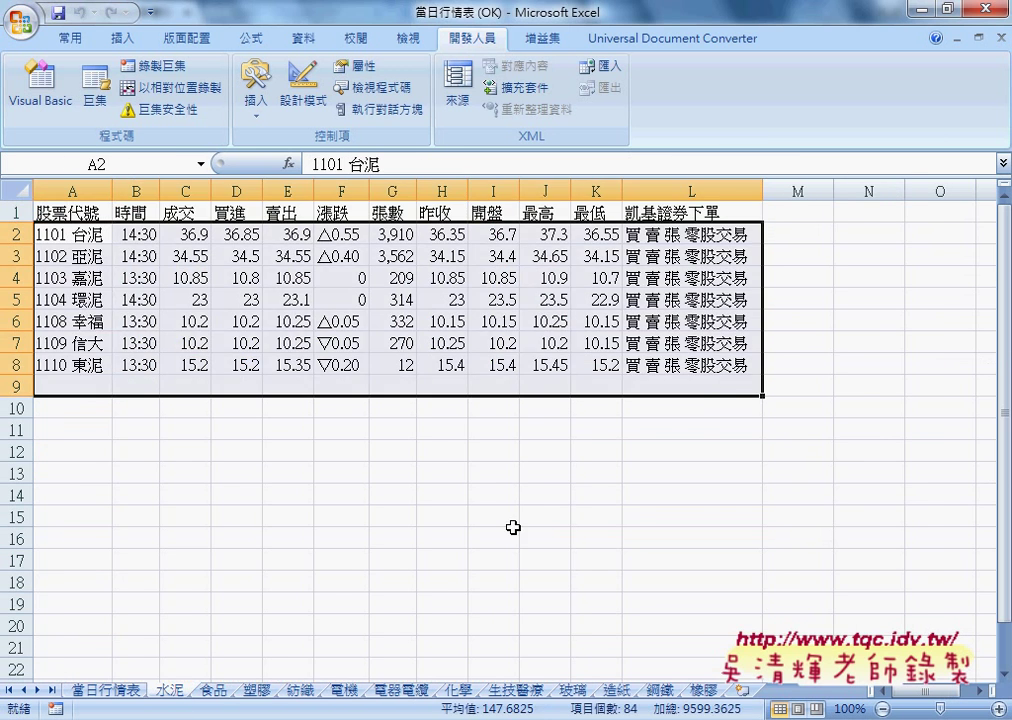
- Check the 食品, 塑膠 and 紡織 sheets, then return to 當日行情表
click(214, 691)
click(256, 691)
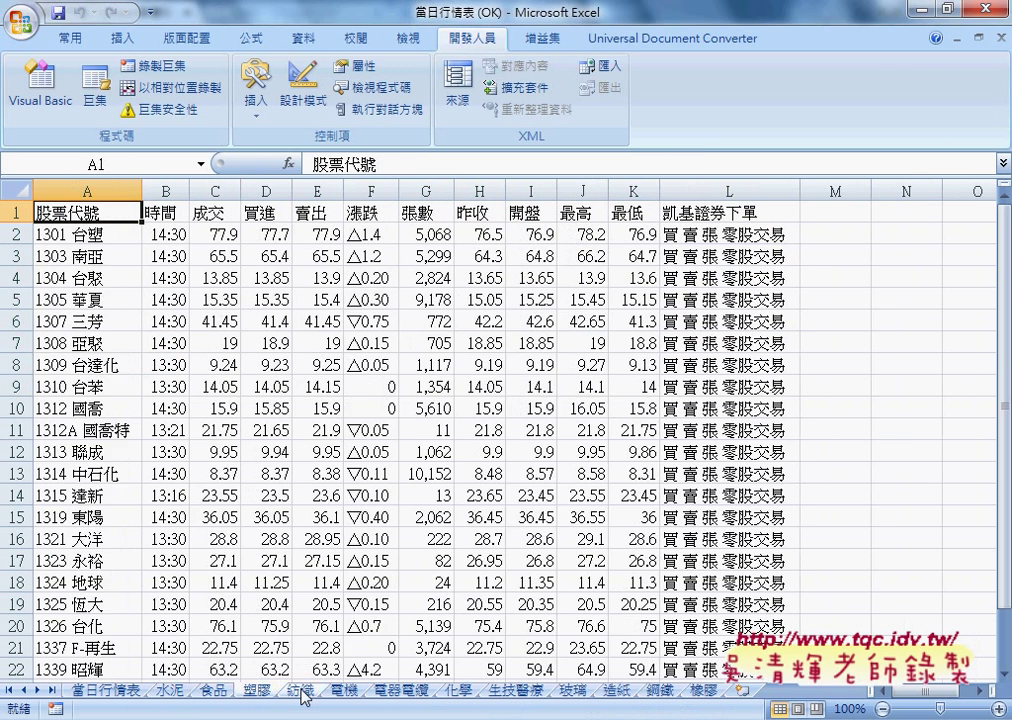
click(303, 691)
click(105, 691)
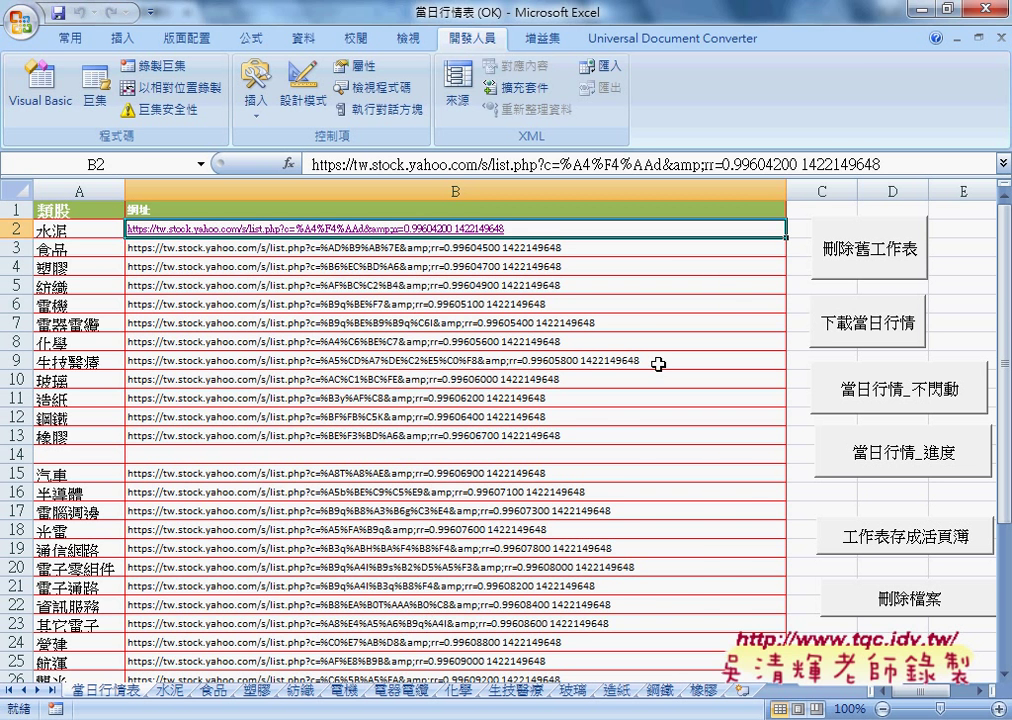
- Run 刪除舊工作表, dismiss the compile error and locate the undeclared loop variable i
click(868, 262)
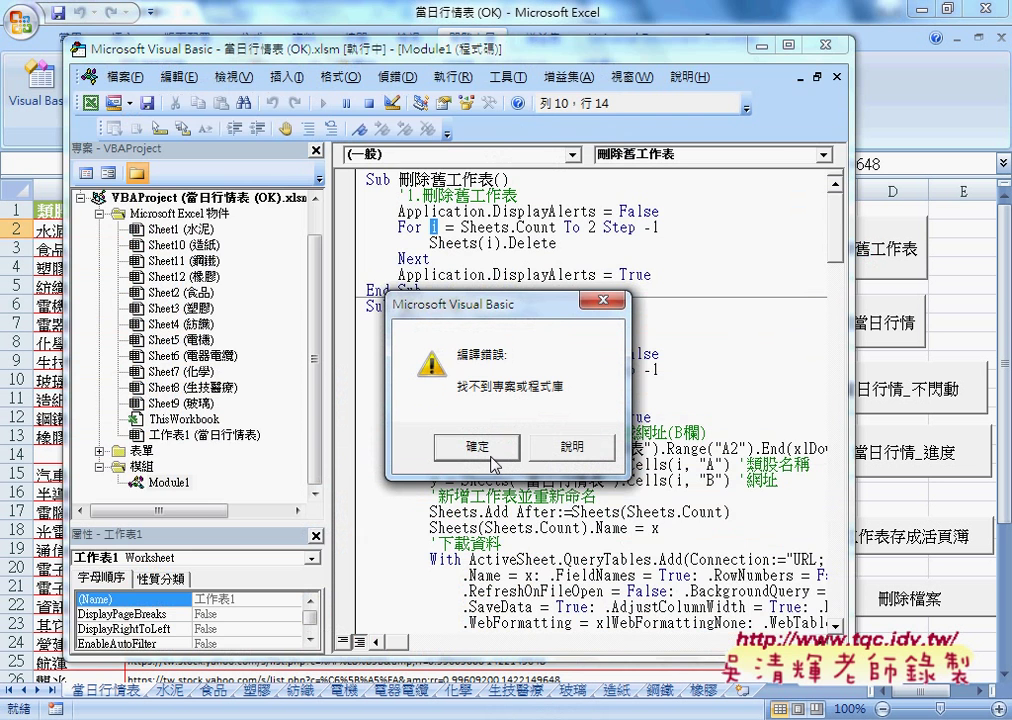
click(445, 446)
click(520, 184)
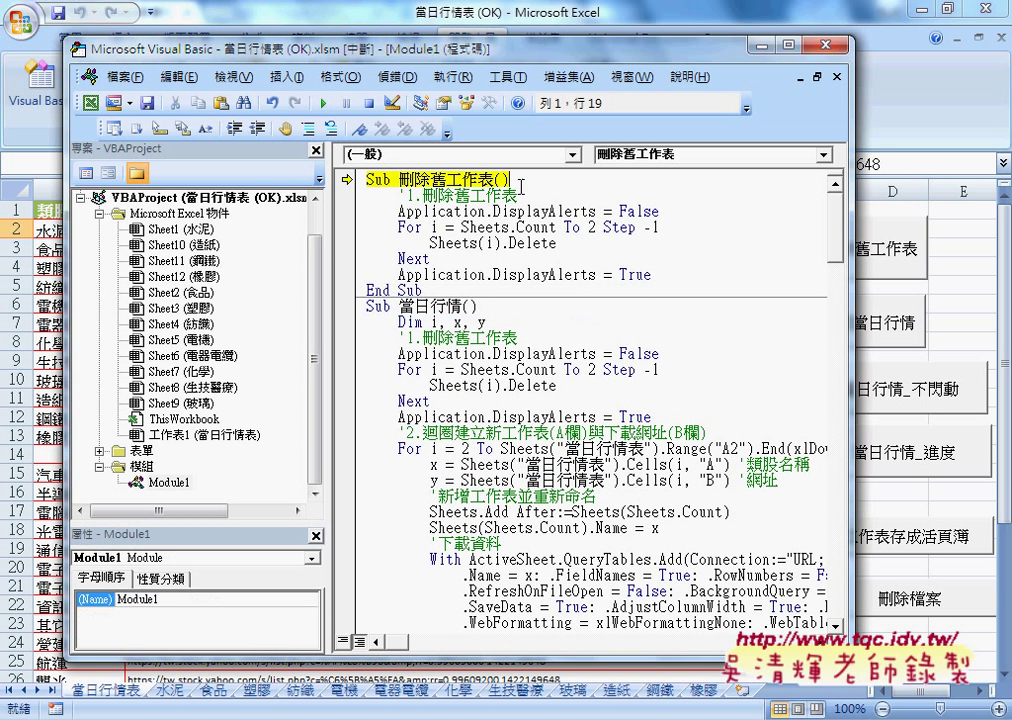
double_click(434, 227)
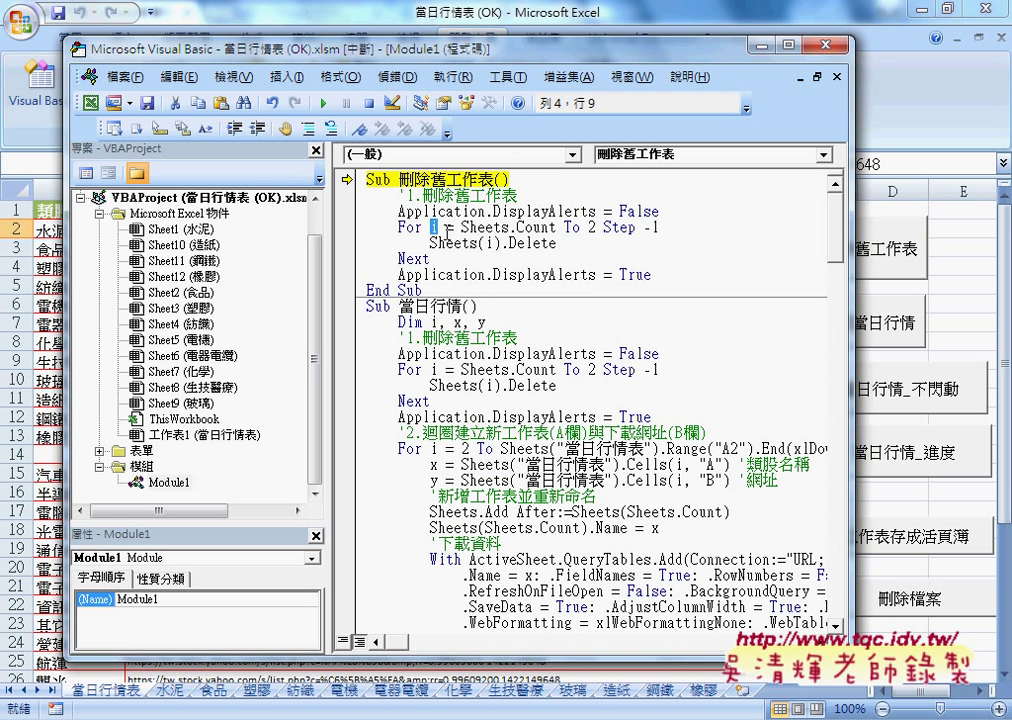
- Insert a Dim i declaration below Sub 刪除舊工作表() and compare it with Dim i, x, y
click(535, 180)
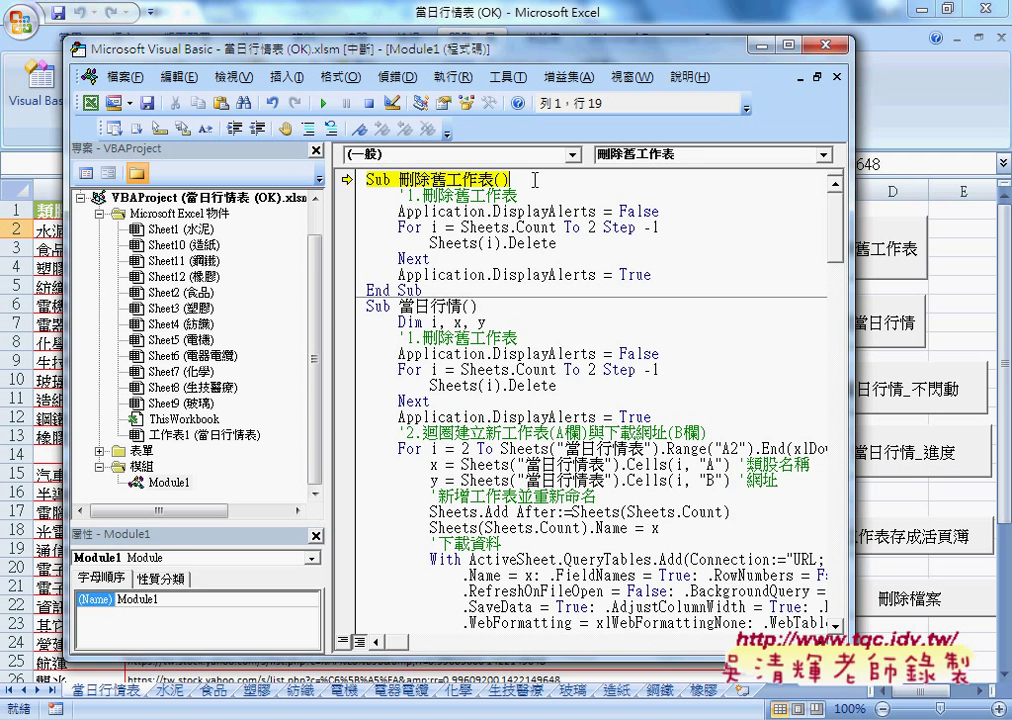
key(Return)
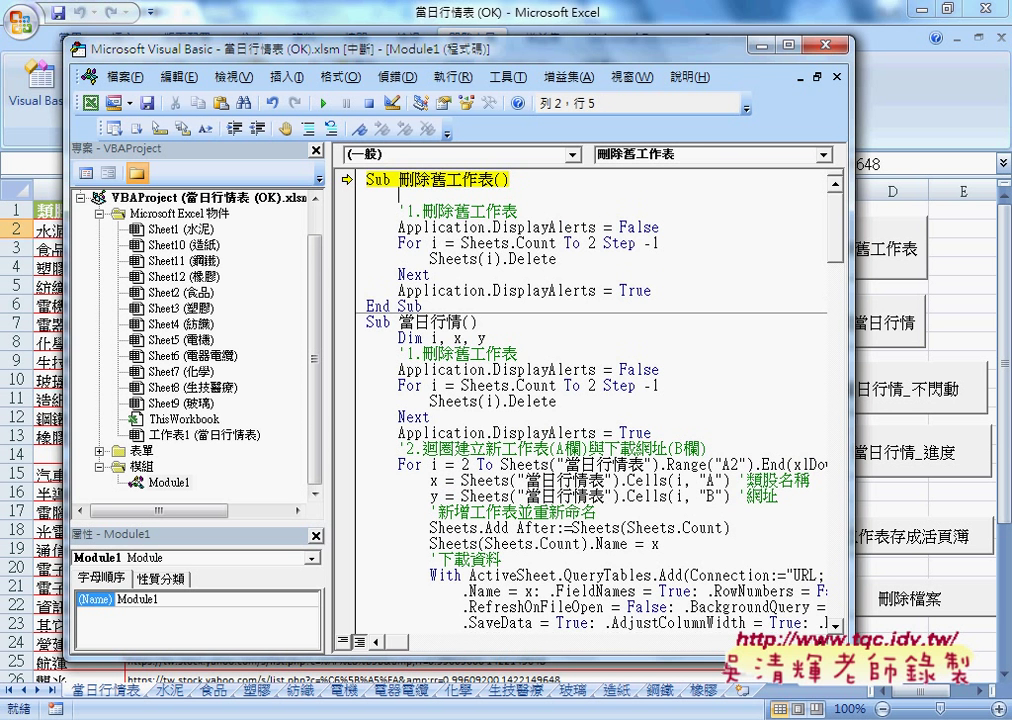
double_click(434, 243)
click(499, 196)
text(Dim i)
click(488, 268)
double_click(433, 242)
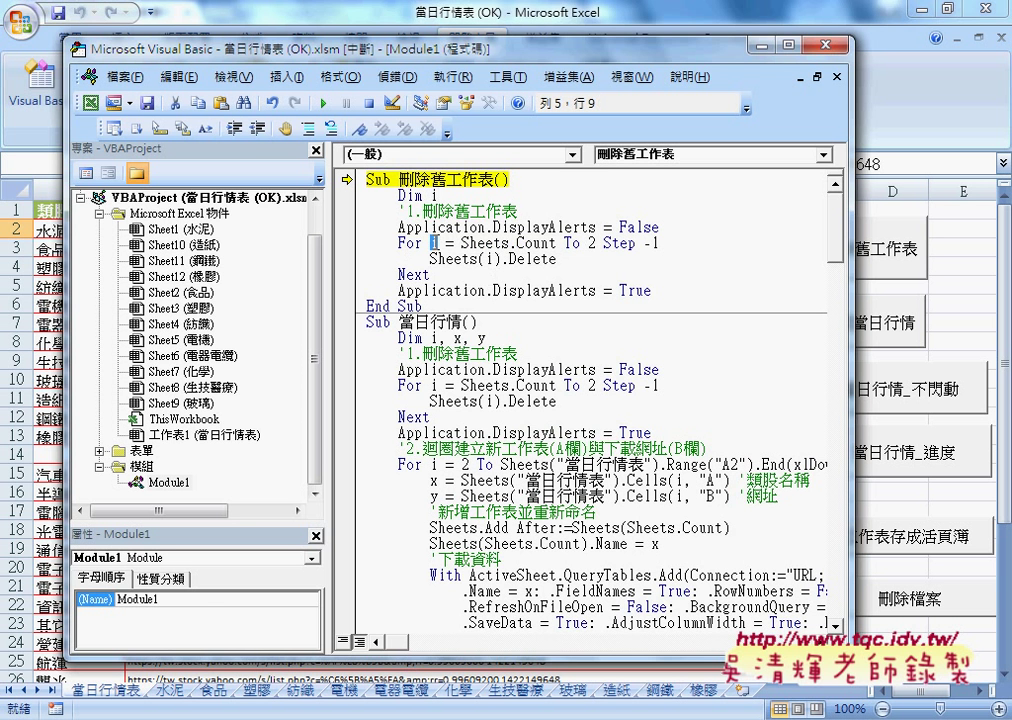
drag(497, 338, 409, 338)
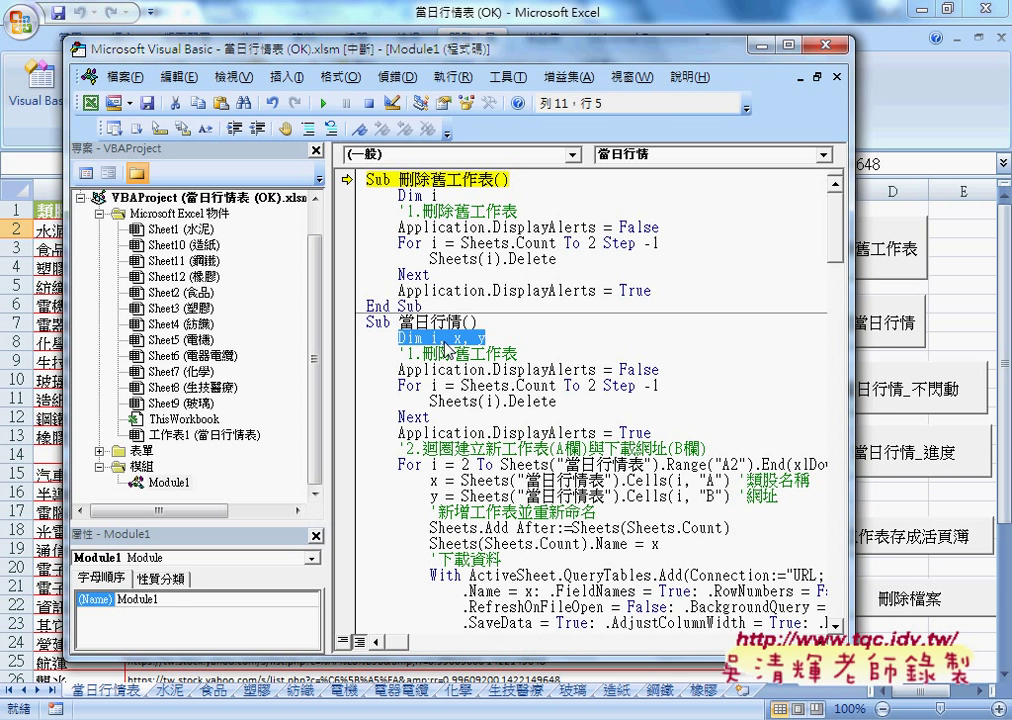
- Add Dim i, x, y under the 當日行情_不閃動 and 當日行情_不閃動_計時 headers
scroll(520, 340, down, 2)
scroll(525, 380, down, 4)
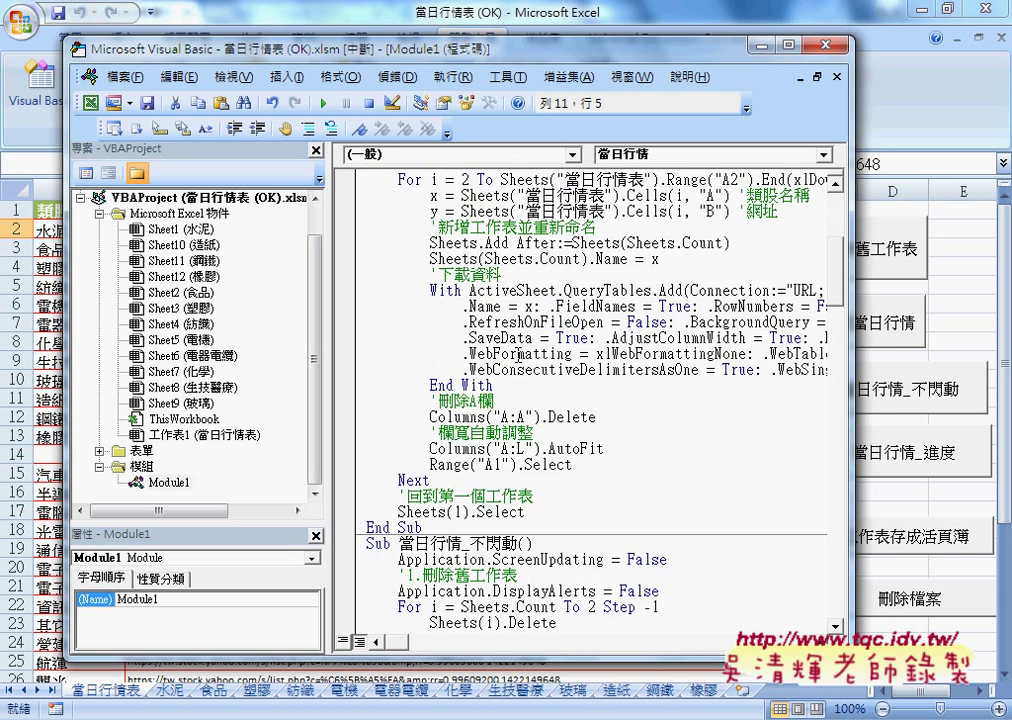
scroll(528, 415, down, 2)
click(583, 451)
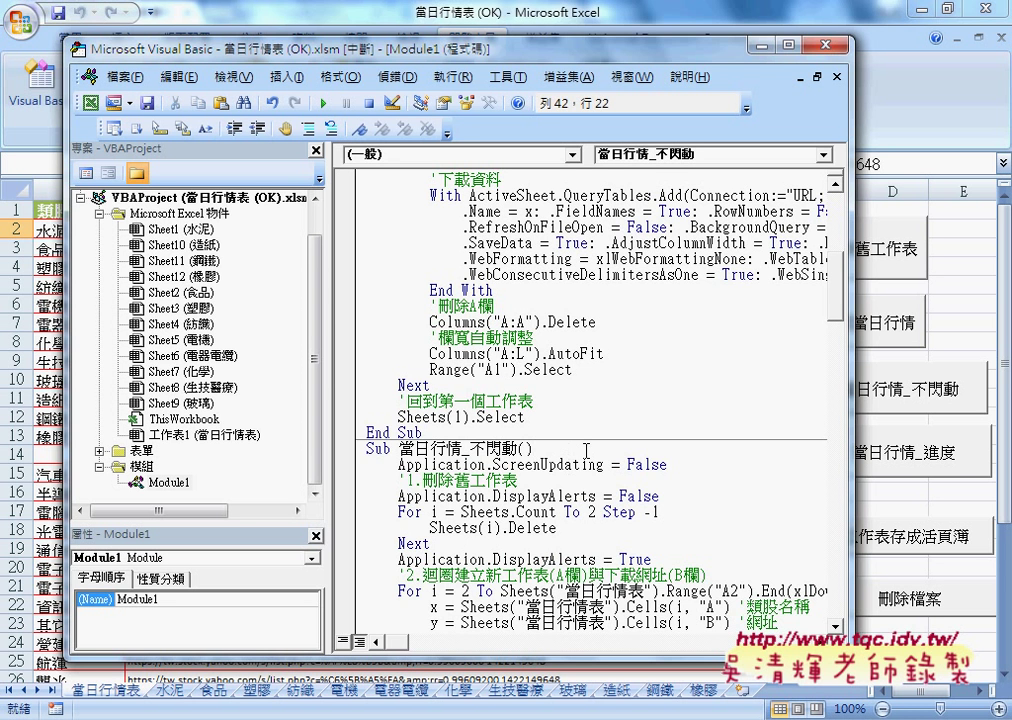
key(Return)
text(Dim i, x, y)
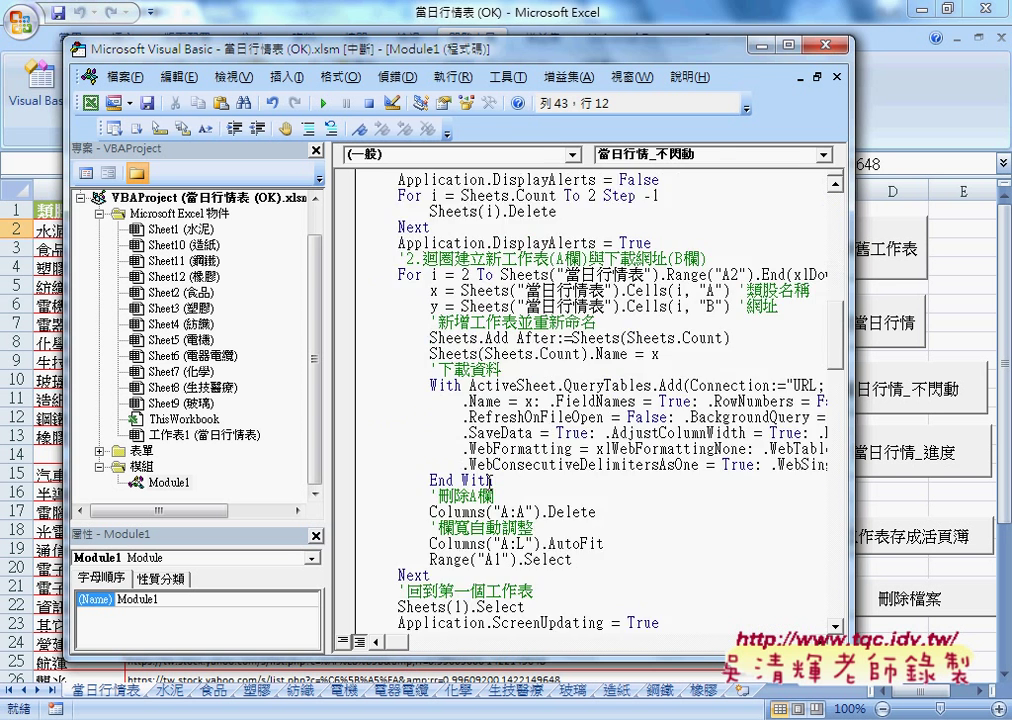
click(584, 464)
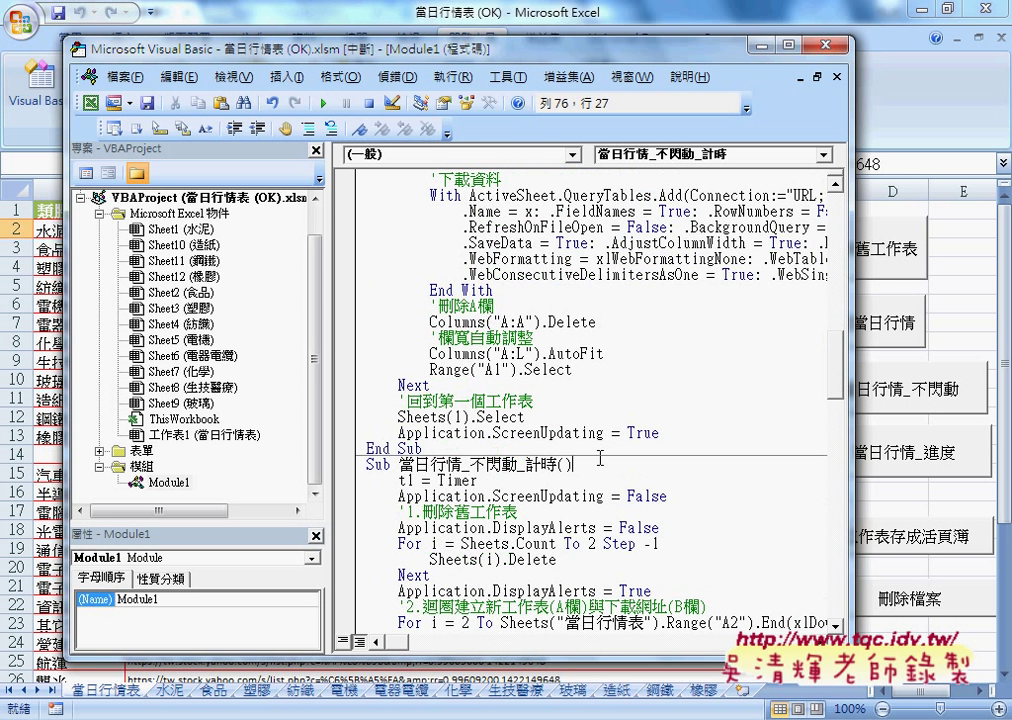
key(Return)
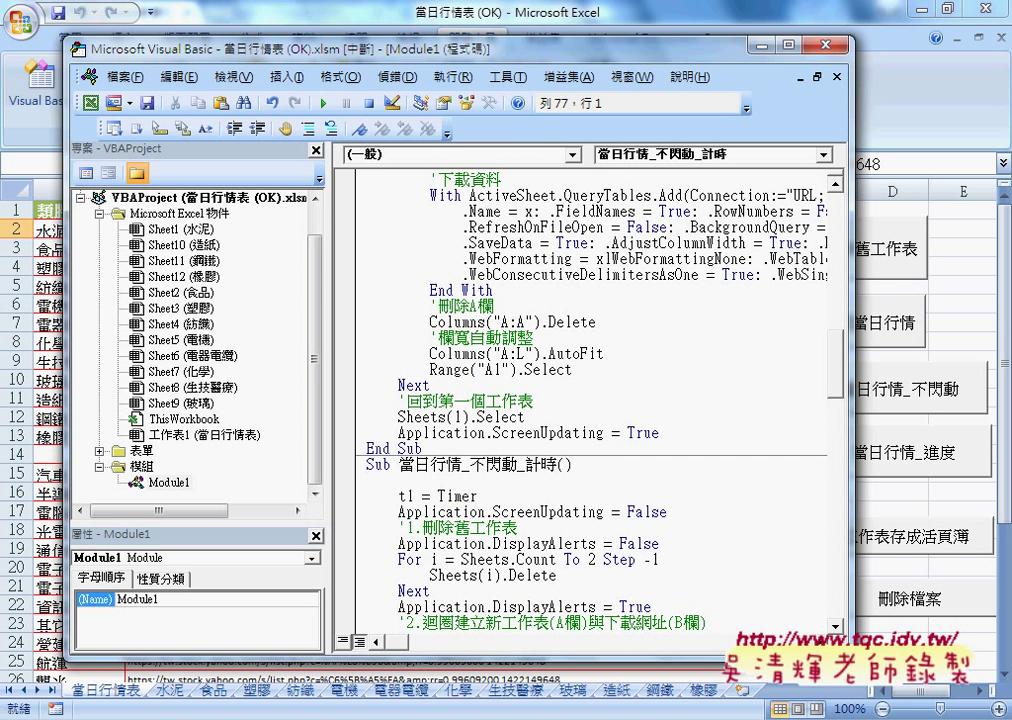
text(Dim i, x, y)
- Open the progress form from the project's Forms folder and view its code
scroll(600, 456, down, 2)
scroll(600, 456, down, 2)
scroll(600, 456, down, 7)
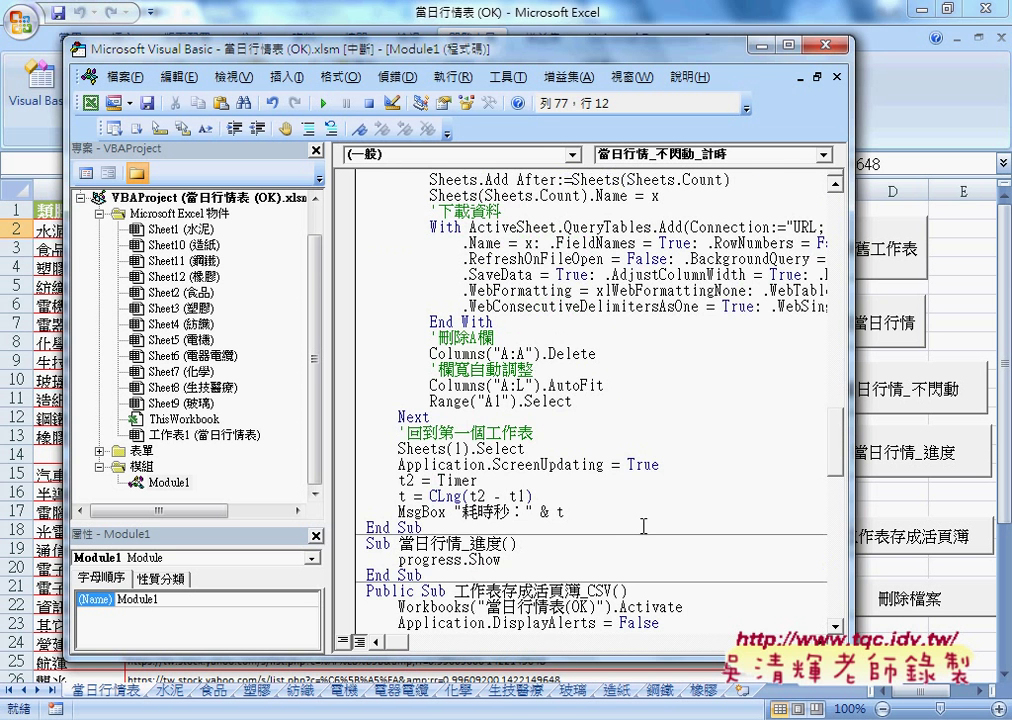
scroll(734, 319, down, 2)
scroll(734, 319, down, 3)
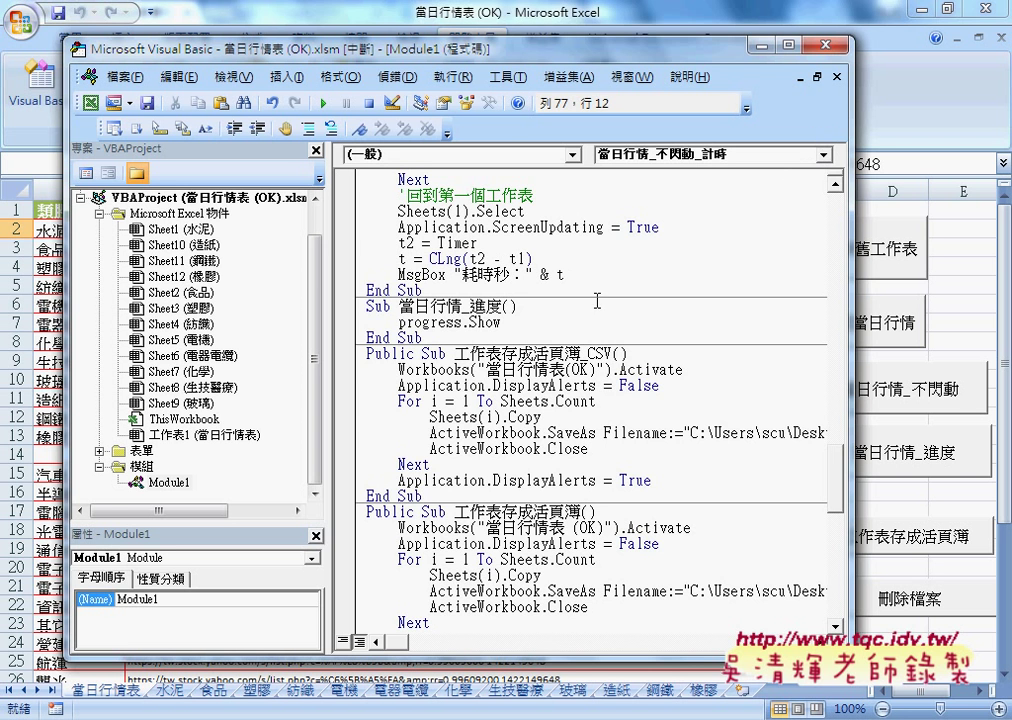
click(99, 451)
click(168, 467)
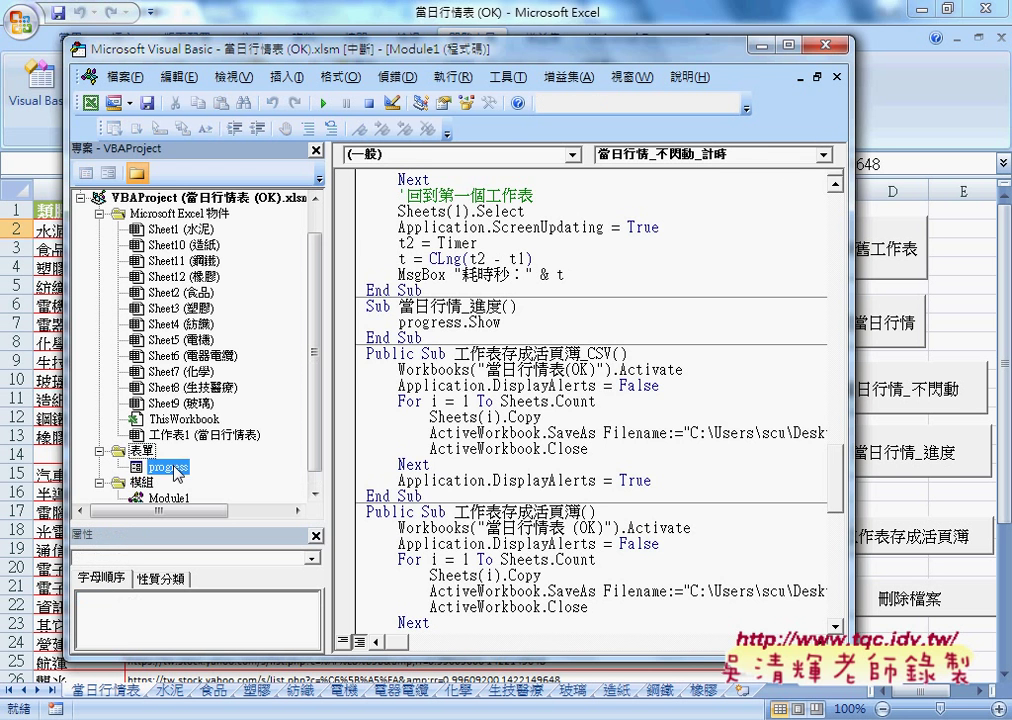
double_click(168, 467)
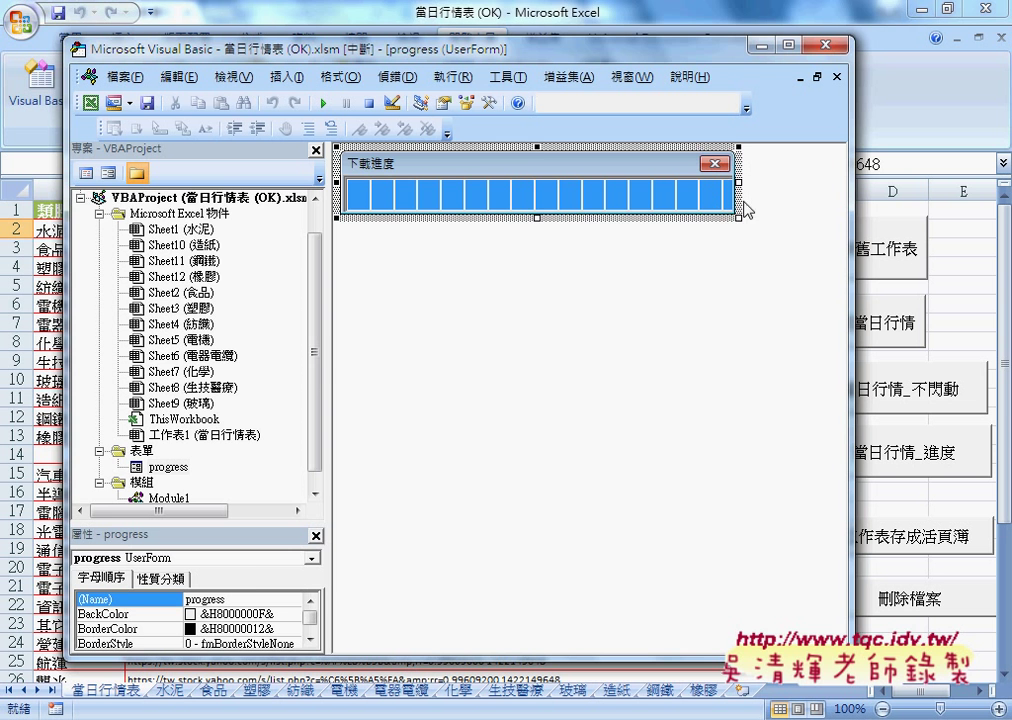
key(F7)
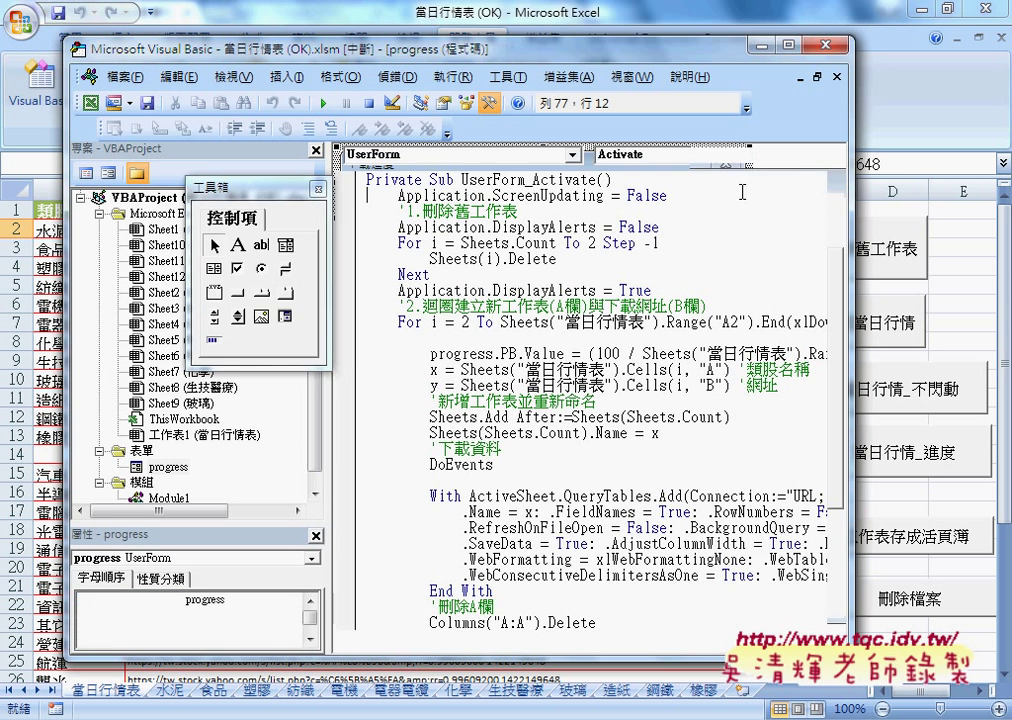
- Add Dim i, x, y under UserForm_Activate, then close the editor and stop debugging
click(671, 177)
key(Return)
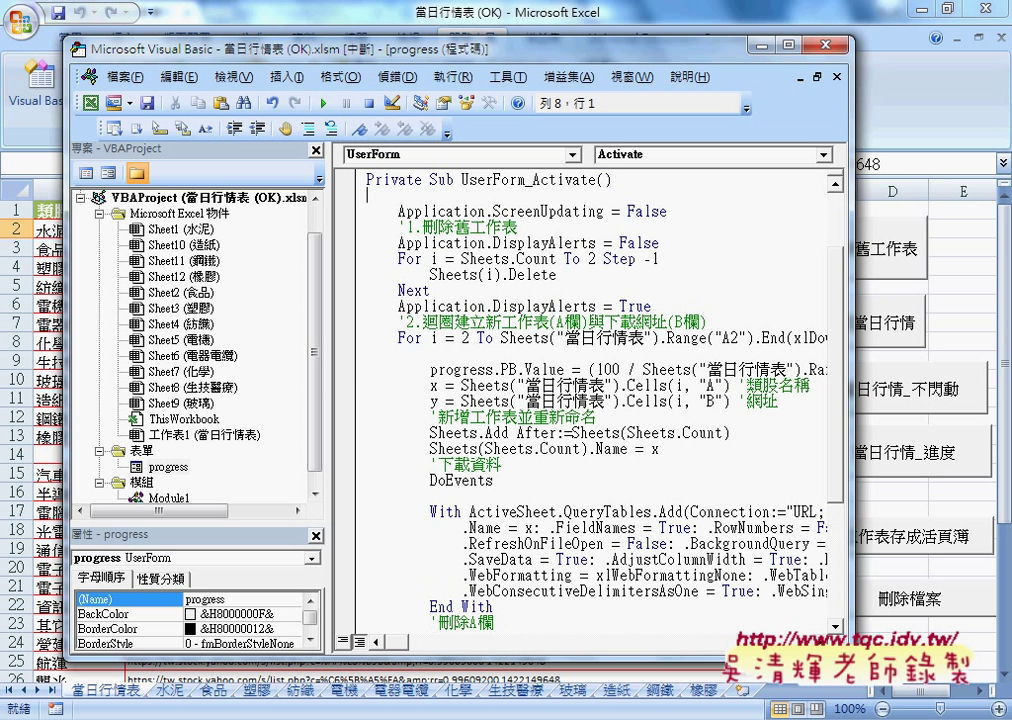
text(Dim i, x, y)
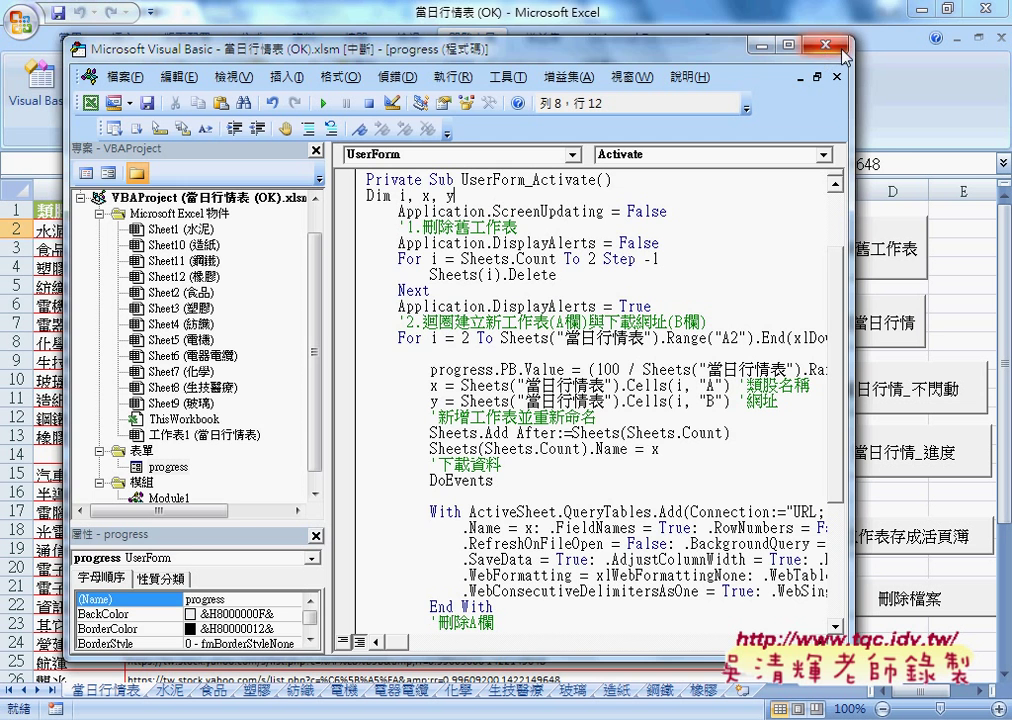
key(Down)
click(430, 440)
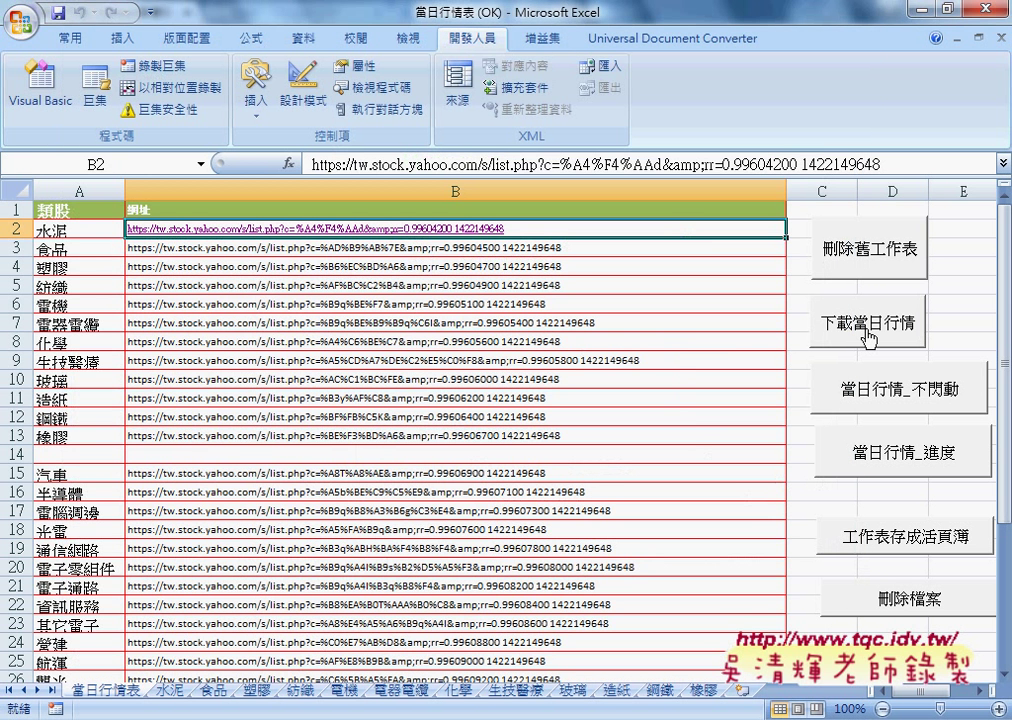
- Delete the old category sheets, re-download today's quotes, then delete them again
click(870, 266)
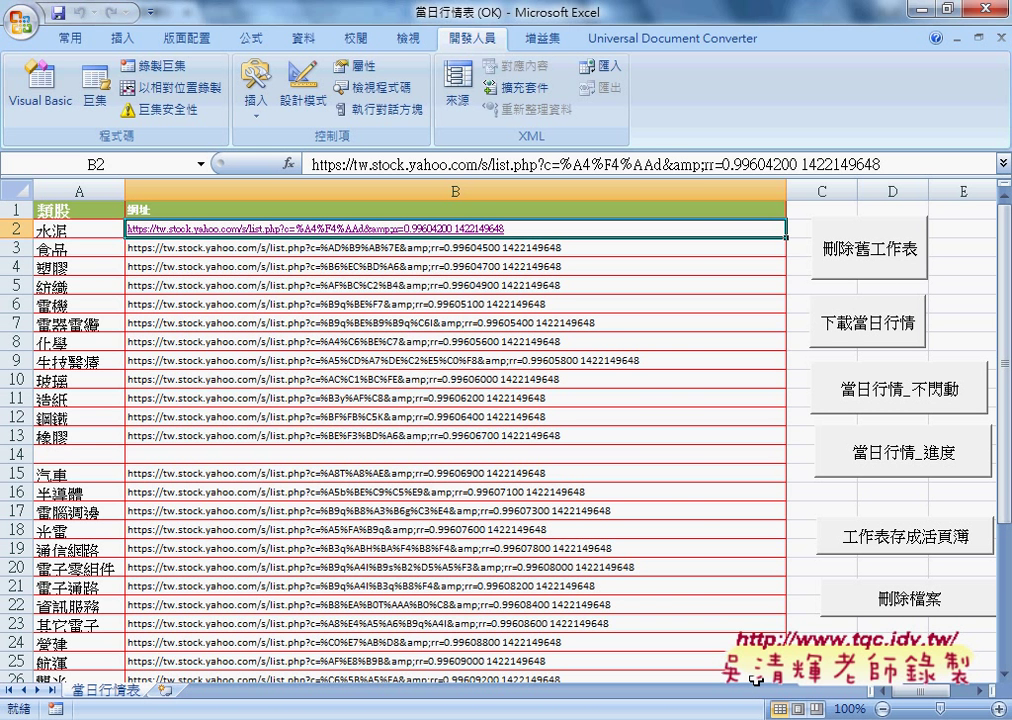
click(880, 333)
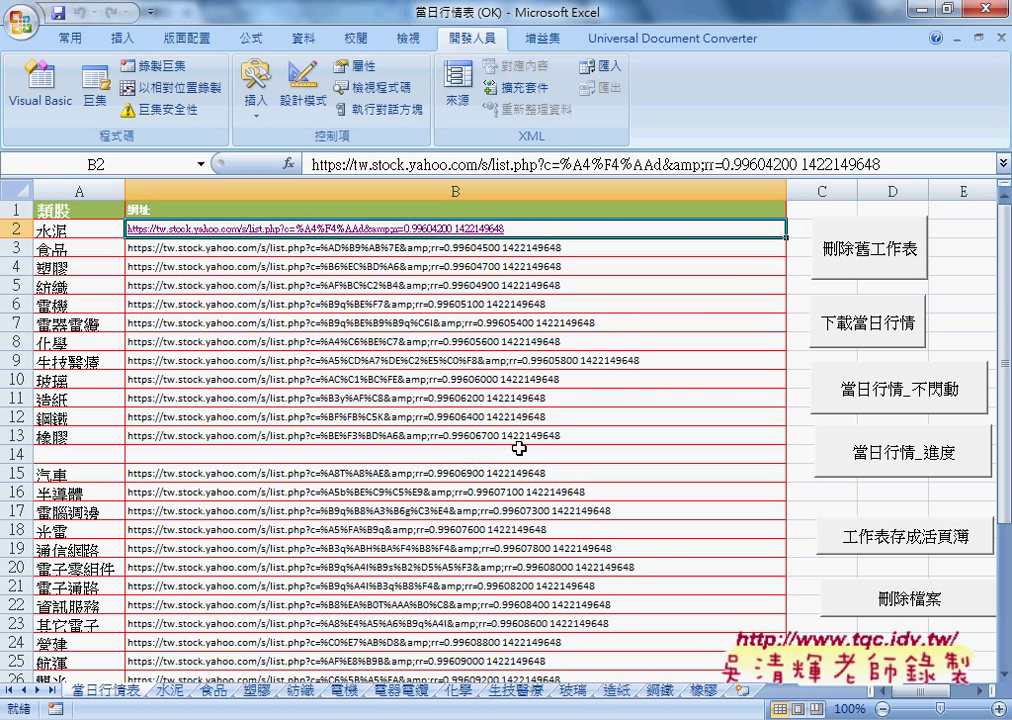
click(862, 248)
- Run the flicker-free 當日行情_不閃動 download and check the 水泥 and 塑膠 sheets
click(884, 398)
click(170, 691)
click(260, 691)
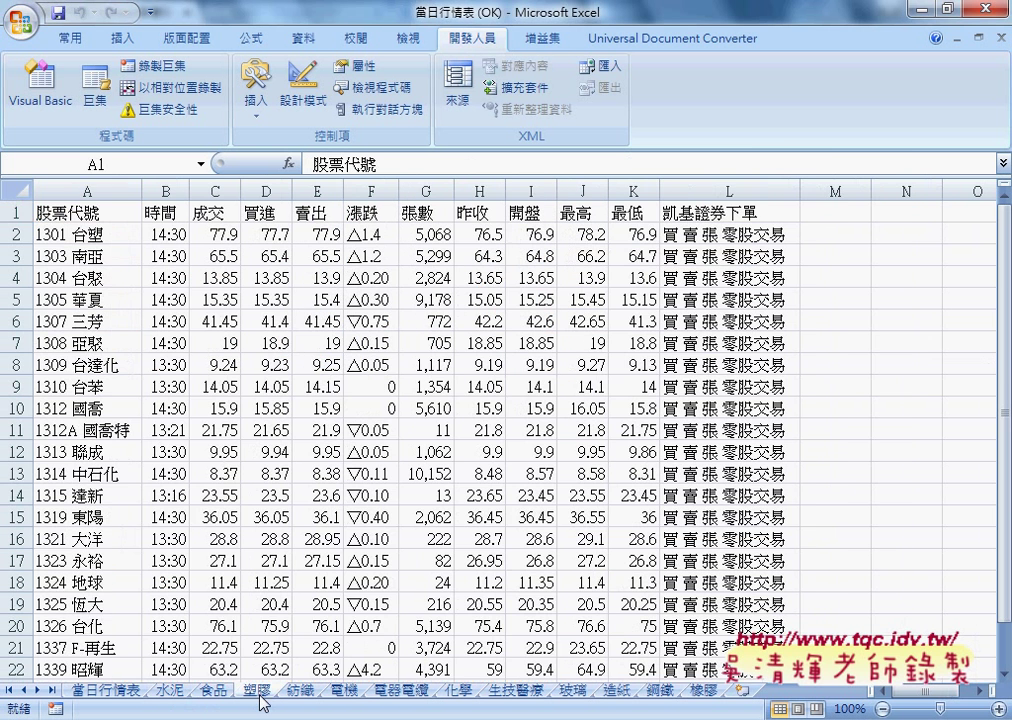
- Switch back to the 當日行情表 sheet with the URL list and buttons
click(104, 692)
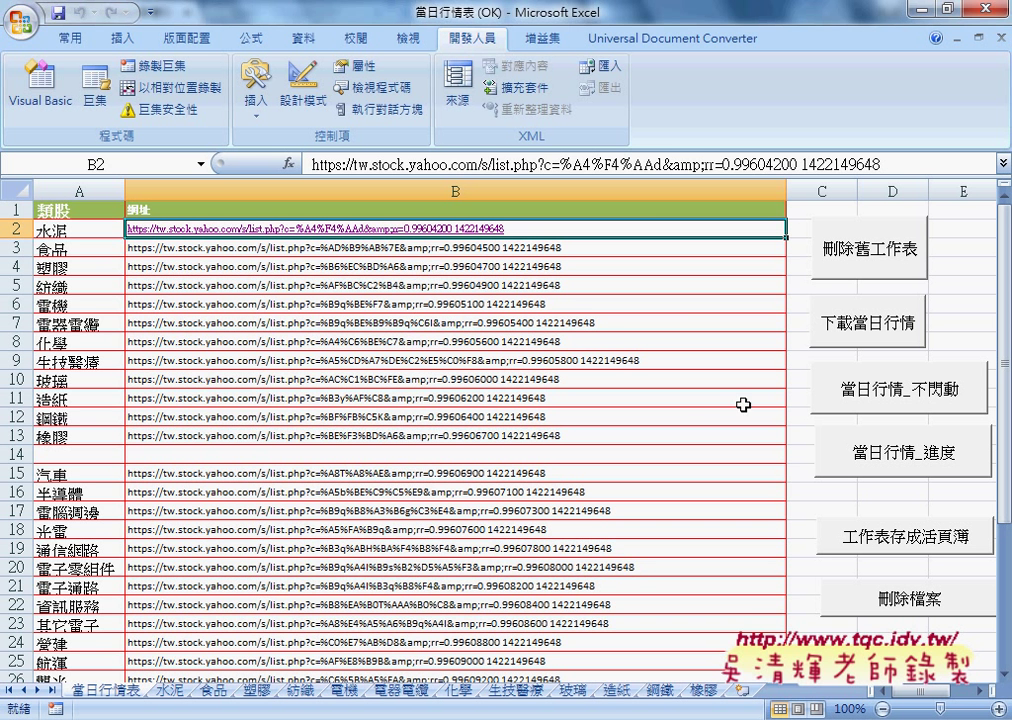
- Delete the old category sheets and re-download them with the 當日行情_進度 progress macro
click(889, 455)
click(874, 270)
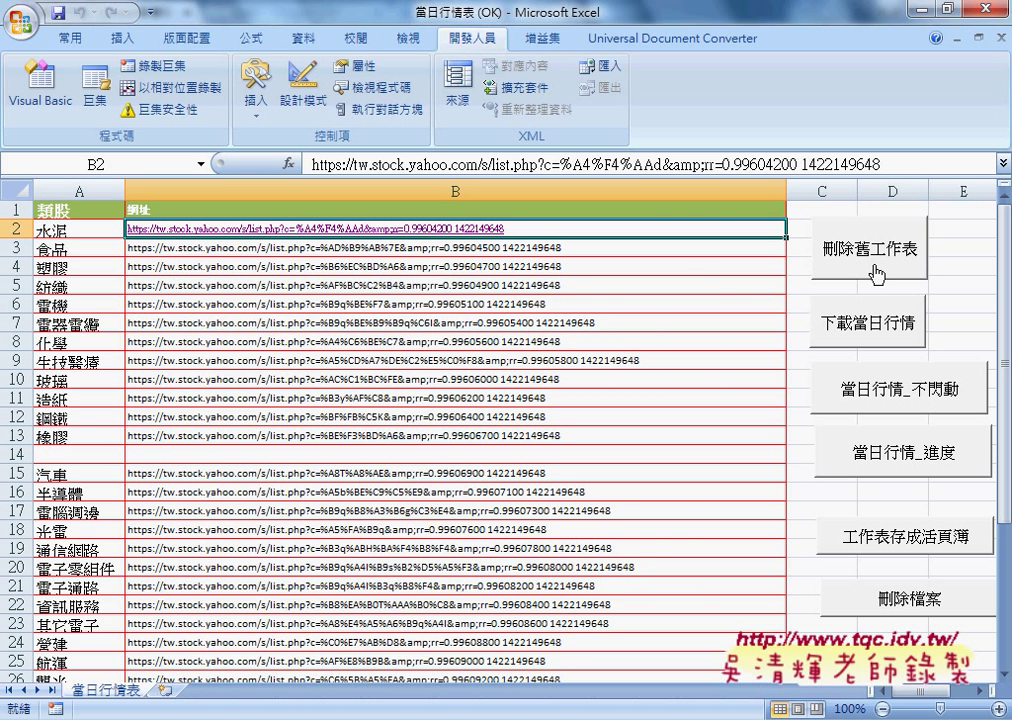
click(893, 442)
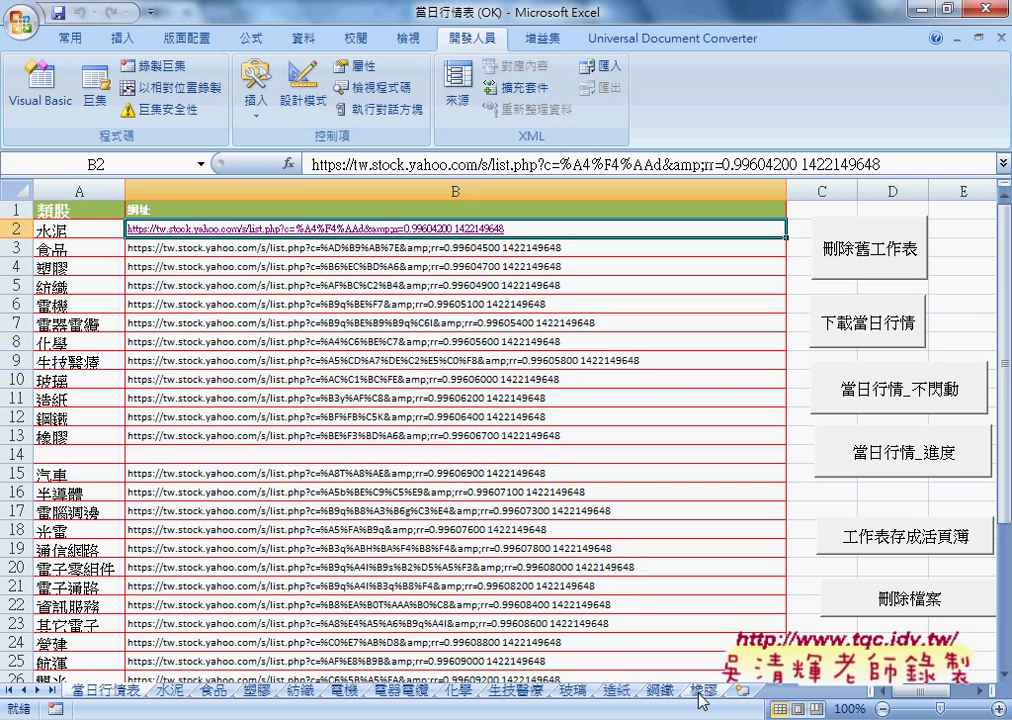
- Review the 水泥 and 食品 sheets, select the 水泥 table A1:K8, and return to 當日行情表
click(168, 690)
click(213, 690)
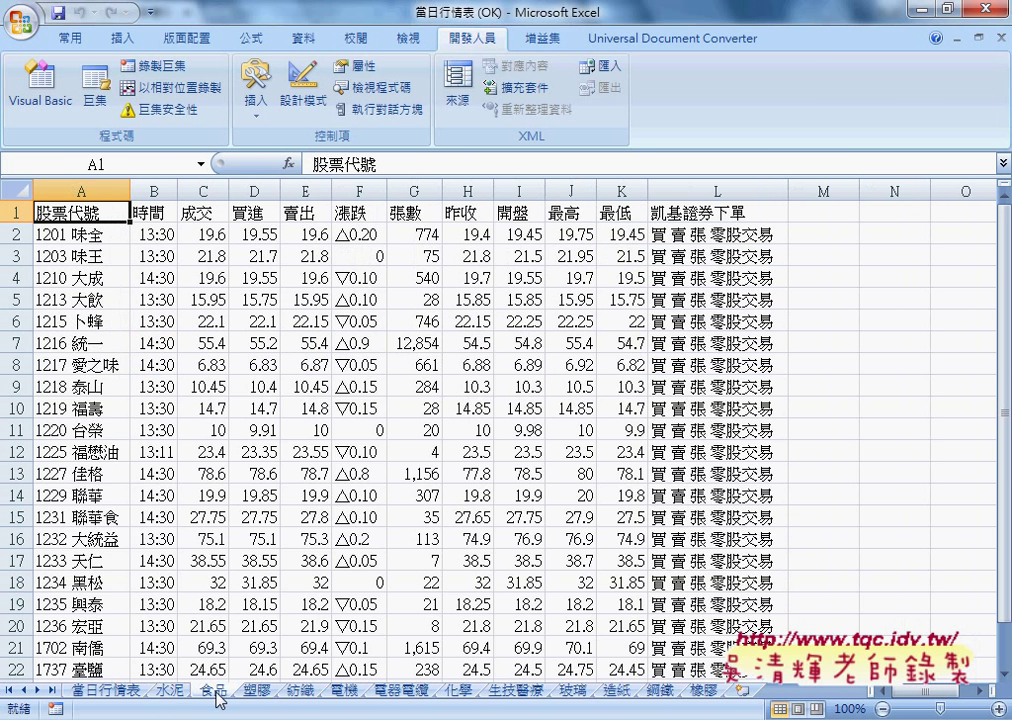
click(168, 690)
drag(73, 234, 635, 393)
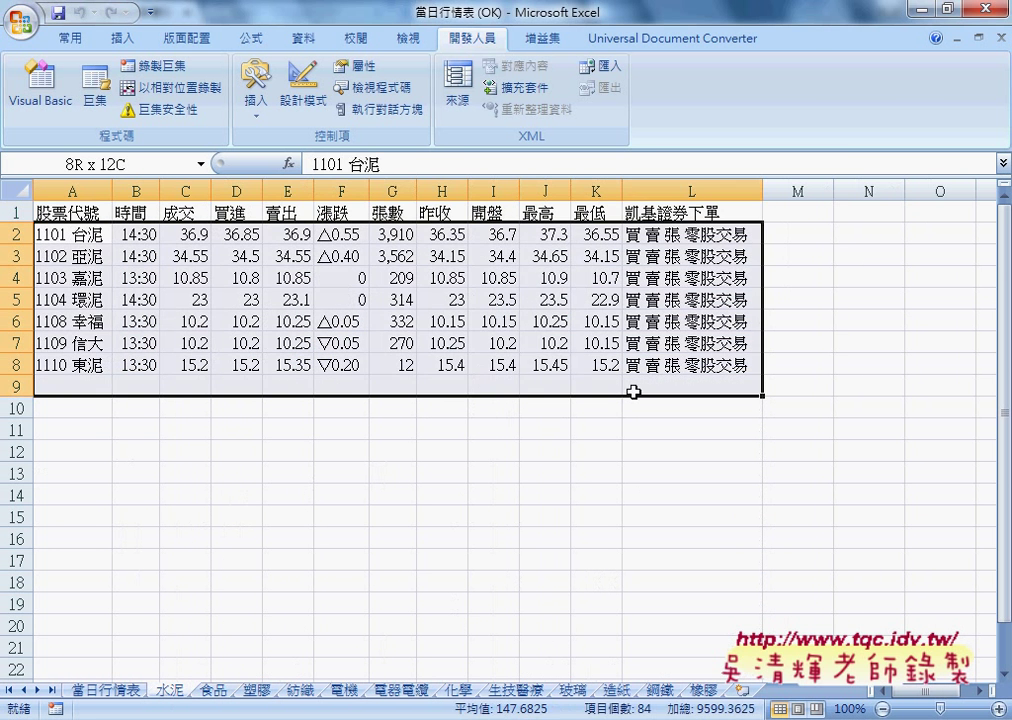
mouse_move(74, 208)
mouse_down()
mouse_move(199, 340)
mouse_move(609, 370)
mouse_up()
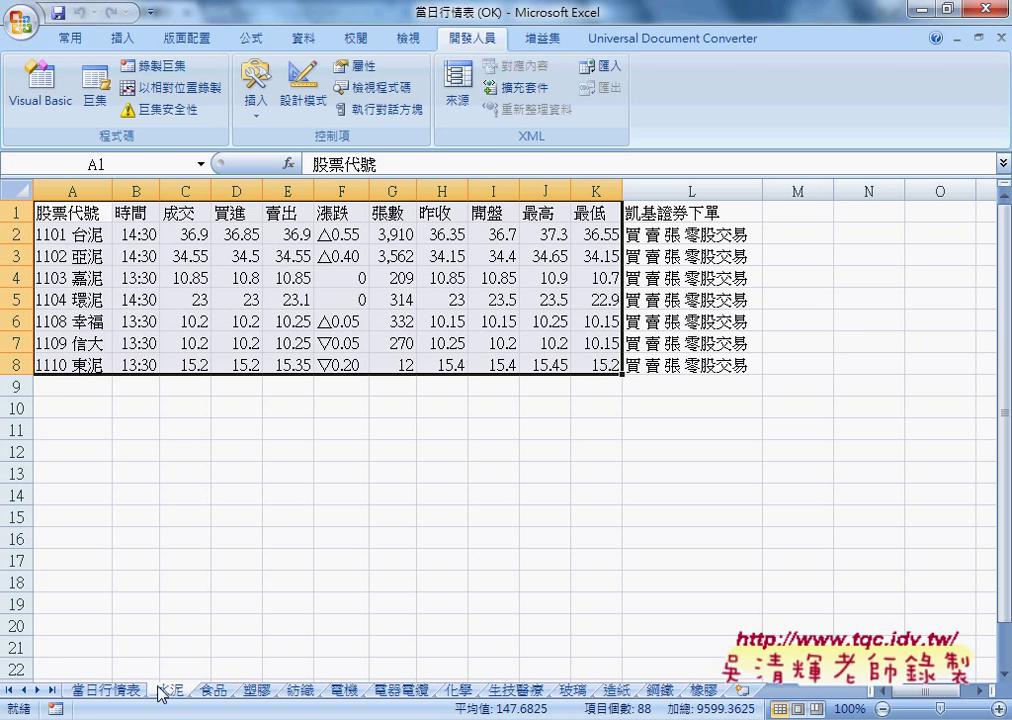
click(108, 690)
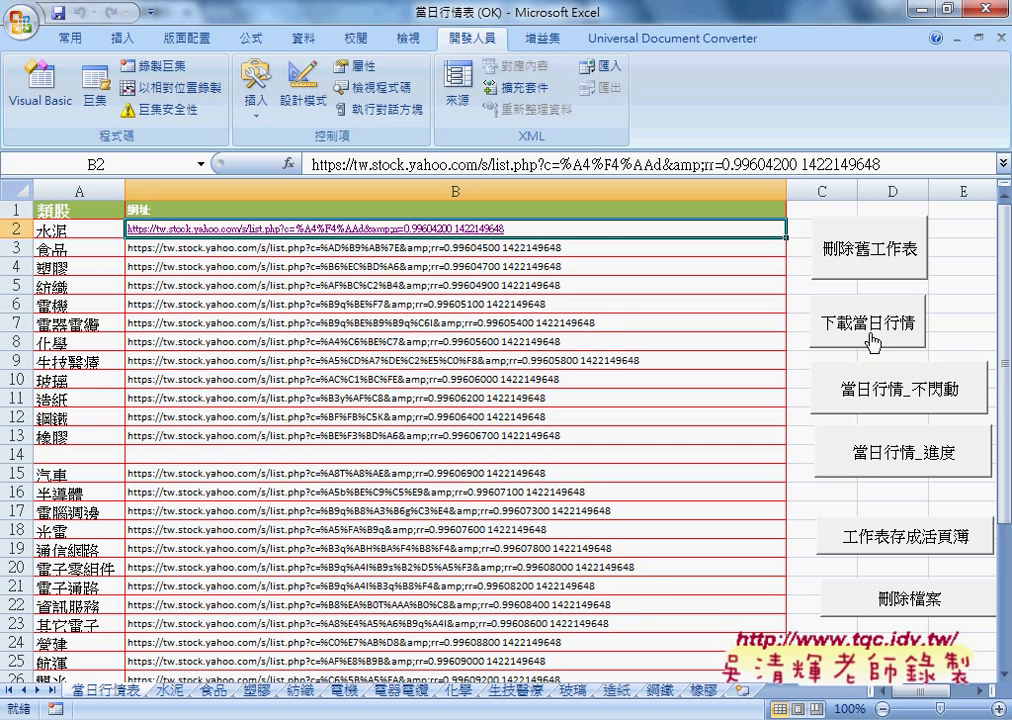
click(169, 690)
click(212, 690)
click(127, 690)
- Close the workbook preview and navigate to the 其他補充範例(84) folder in Drive
click(413, 655)
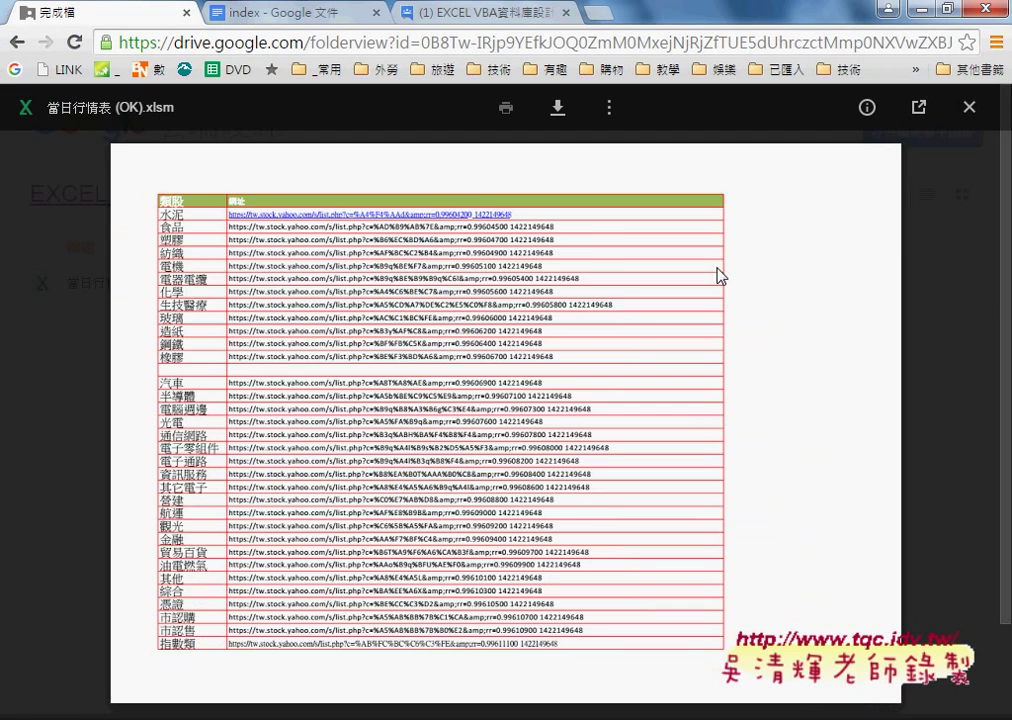
click(976, 112)
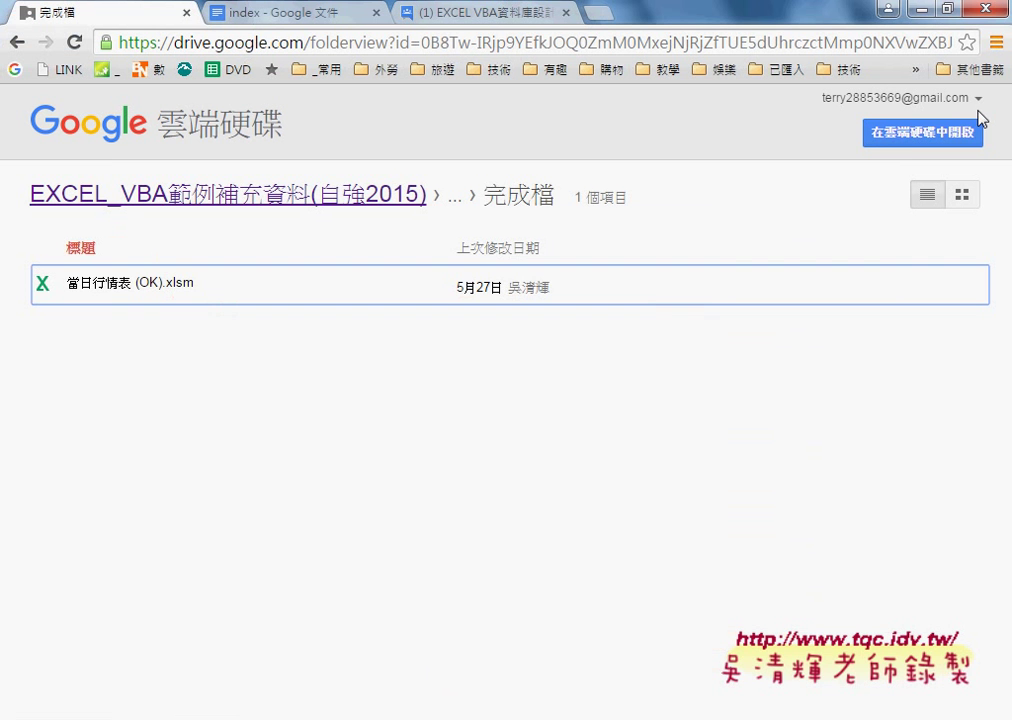
click(272, 200)
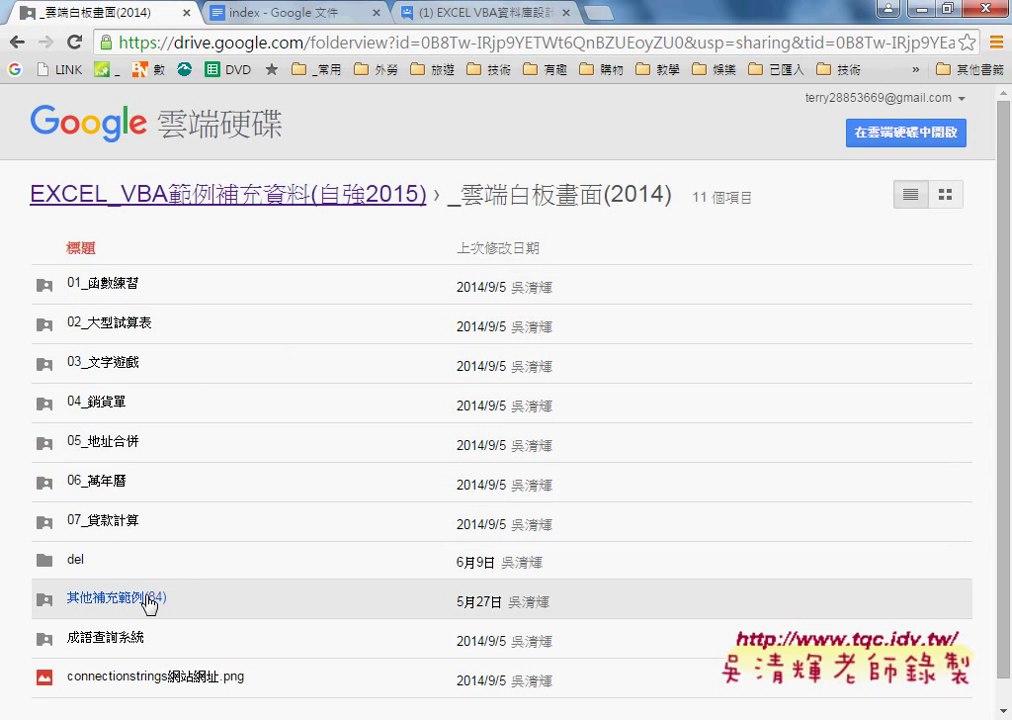
click(149, 600)
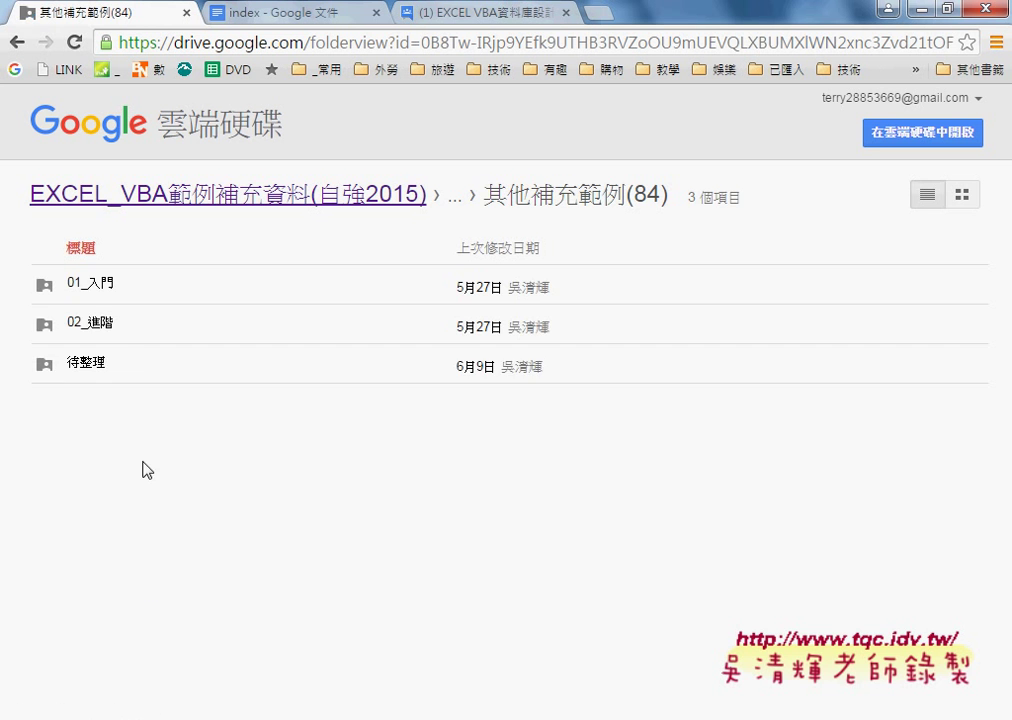
- Look through 02_進階 and 範例_每日外匯行情, then go back and open 01_入門
click(106, 326)
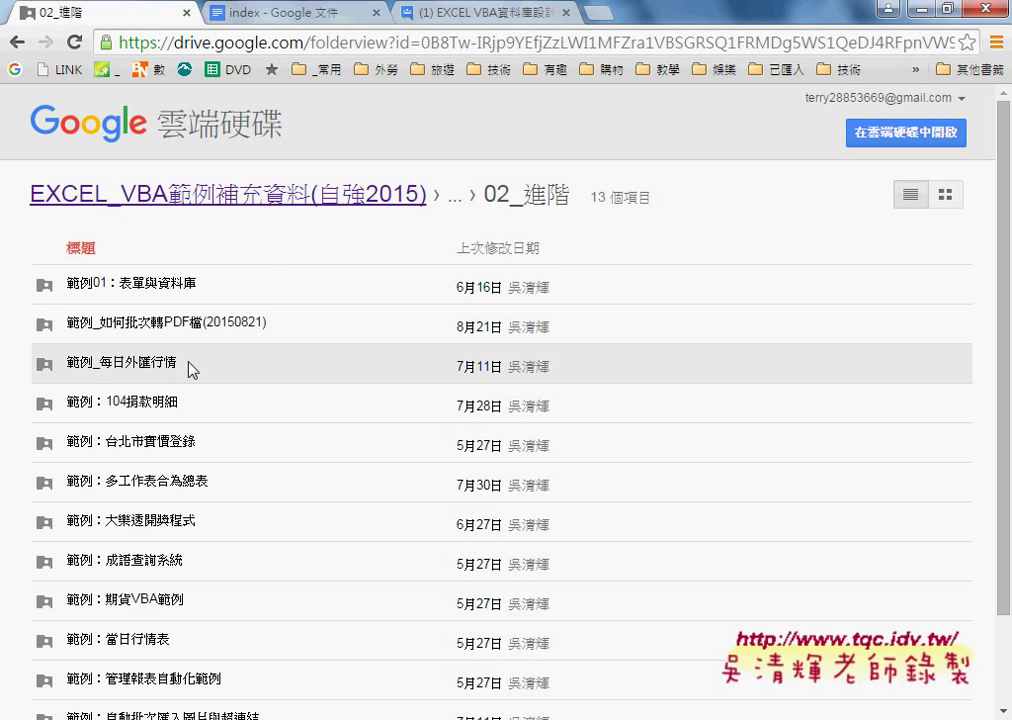
drag(190, 366, 100, 366)
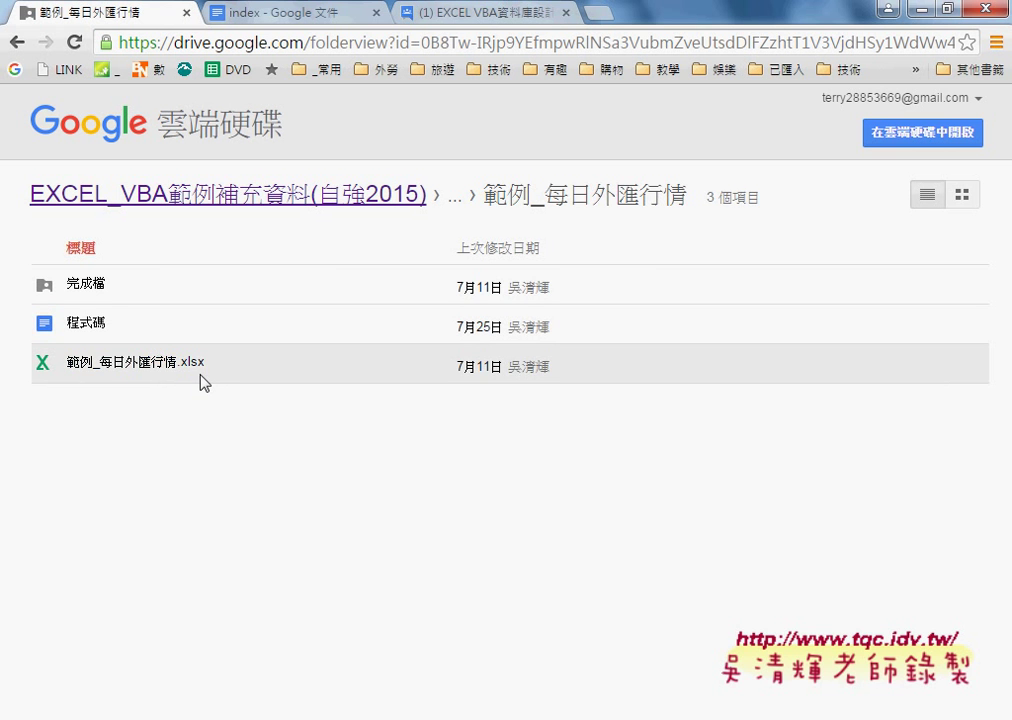
click(18, 44)
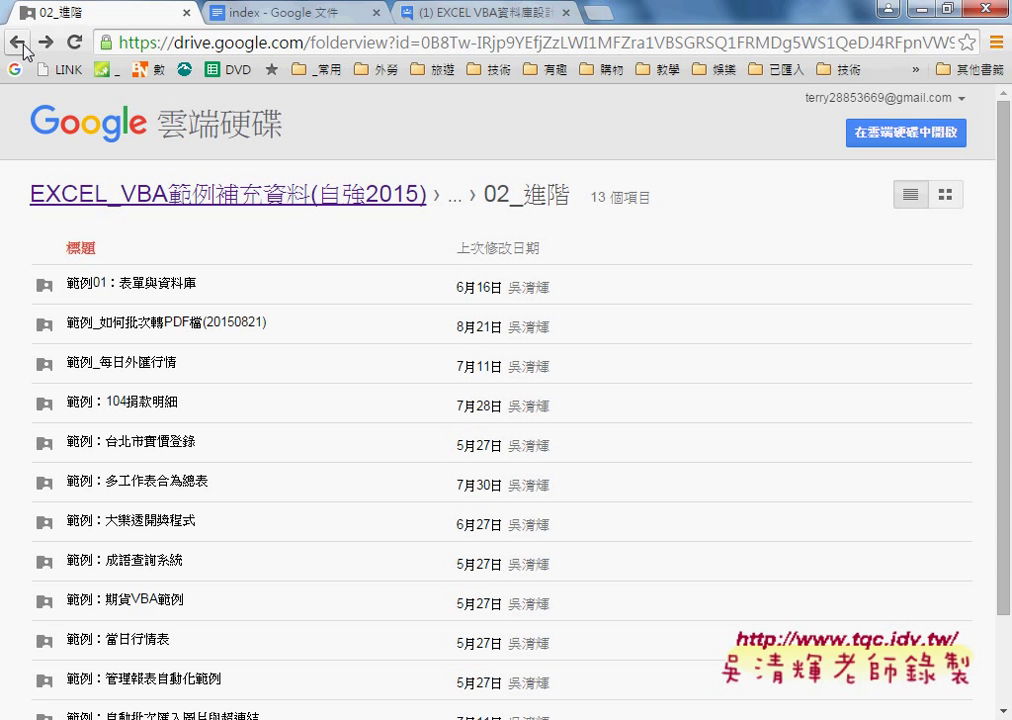
click(20, 45)
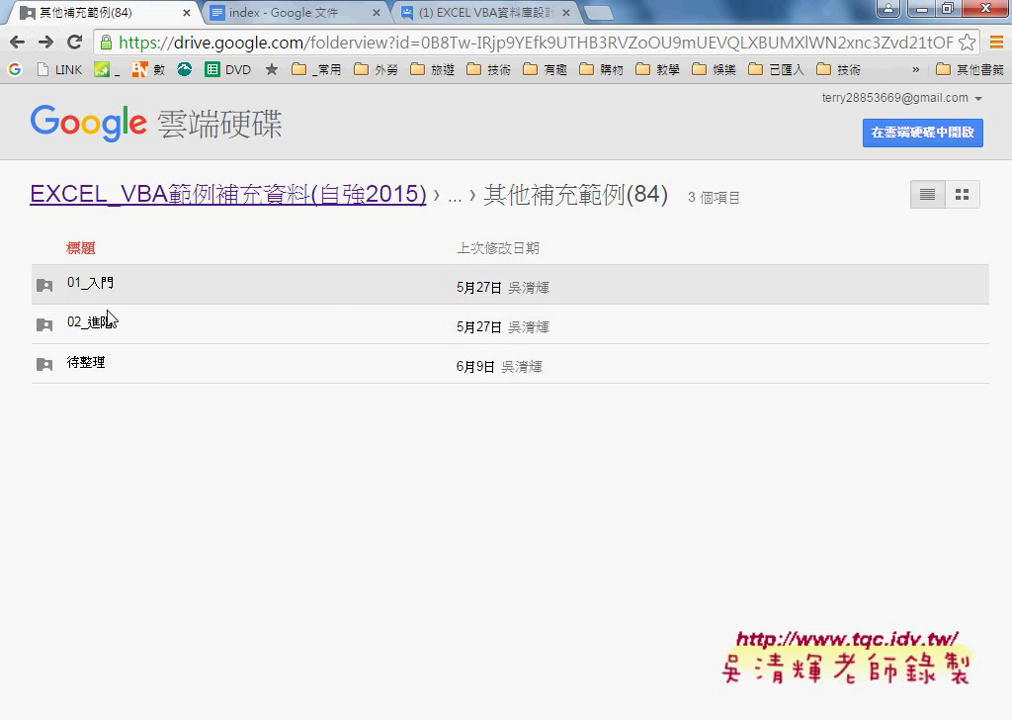
click(101, 287)
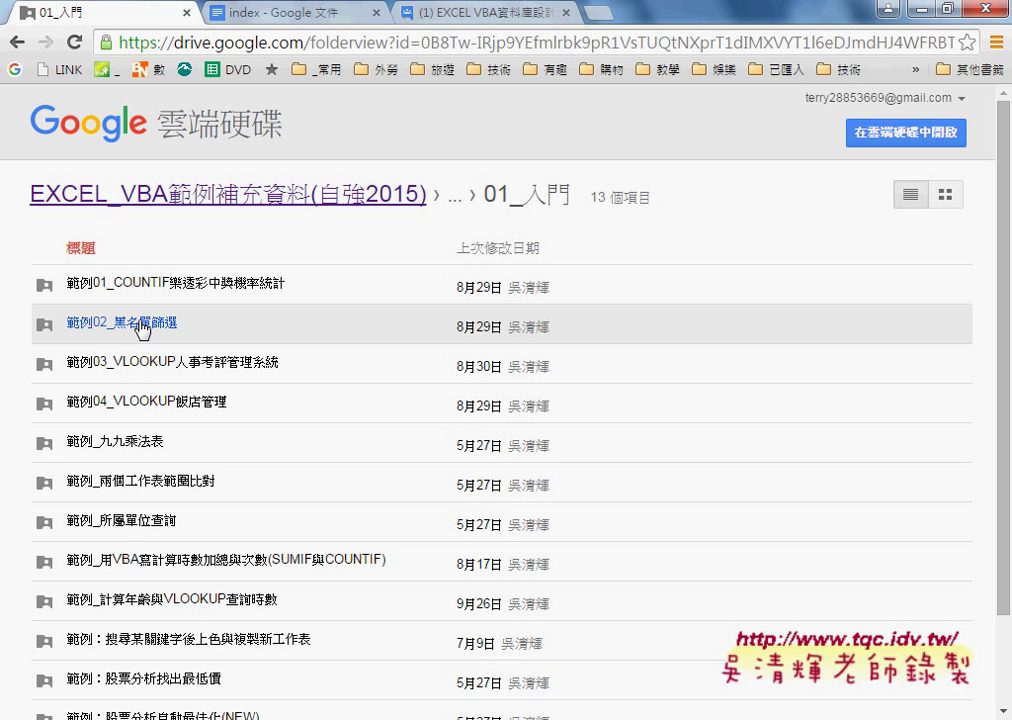
mouse_move(478, 715)
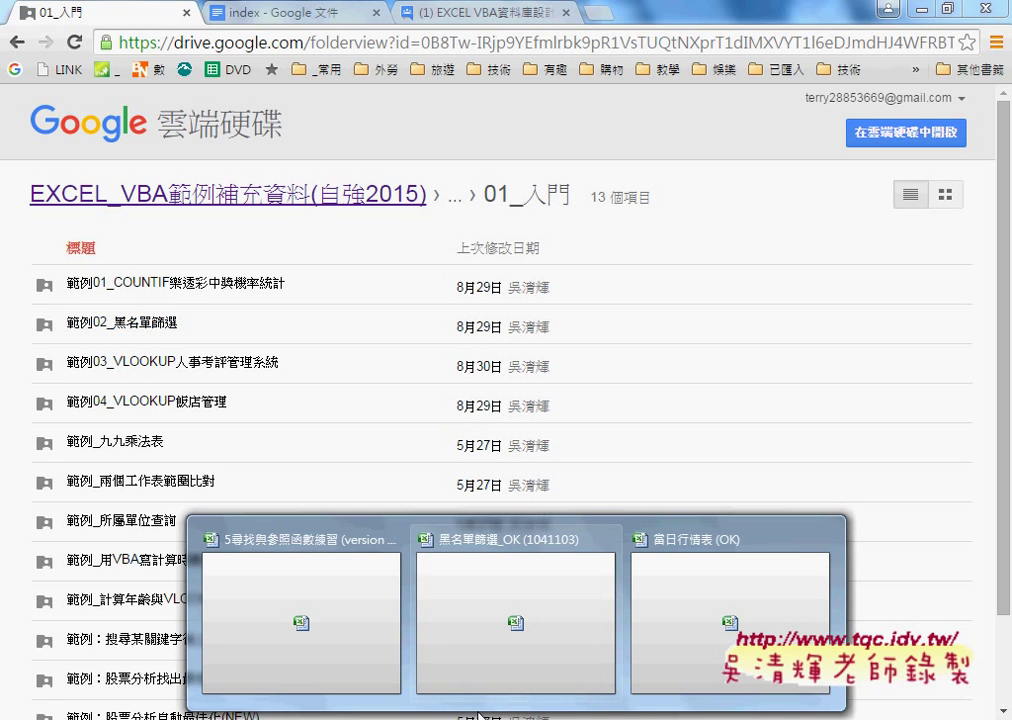
- Bring the 黑名單篩選_OK workbook forward and view the COUNTIF formula in 查詢名單 cell B2
click(506, 655)
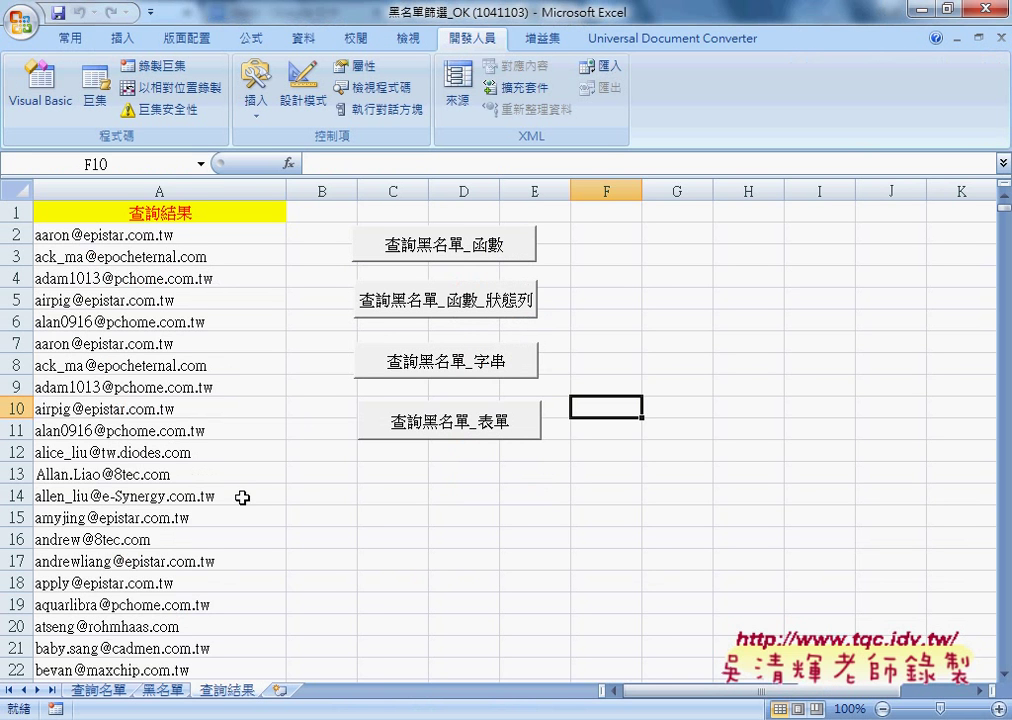
click(100, 690)
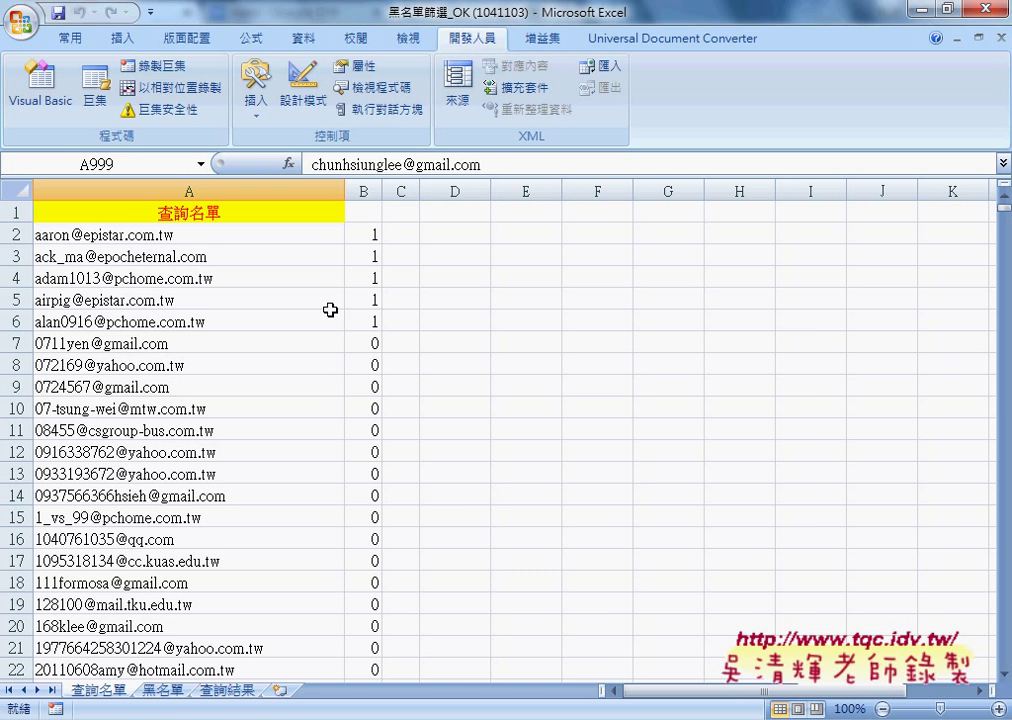
click(370, 235)
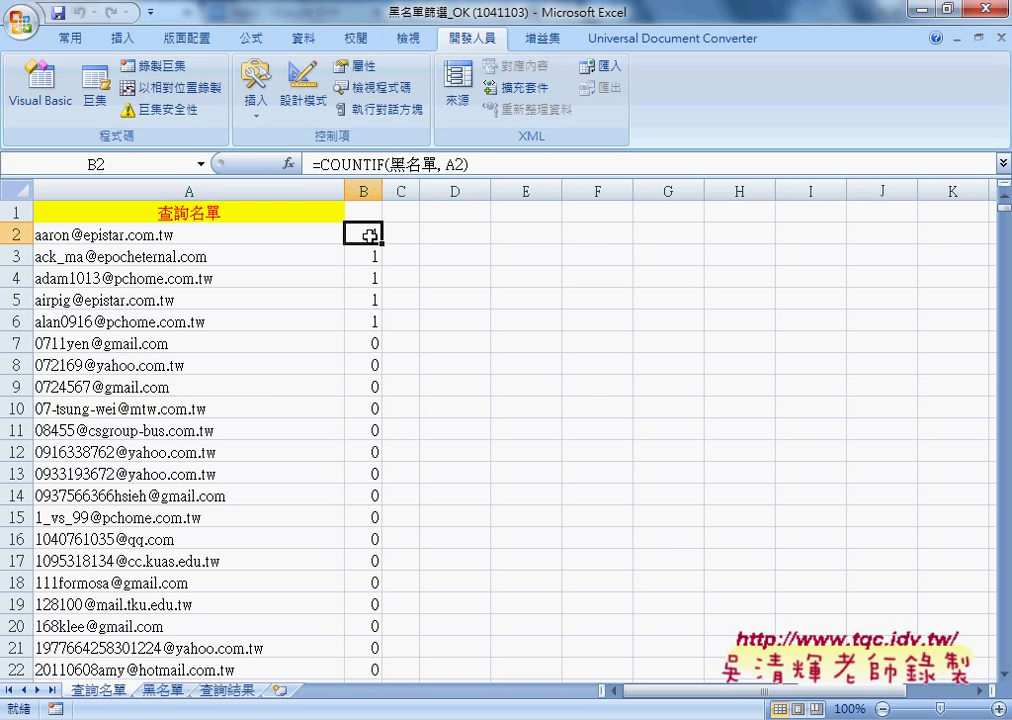
- Browse the 黑名單 sheet's blacklist email column back up to the top
click(162, 690)
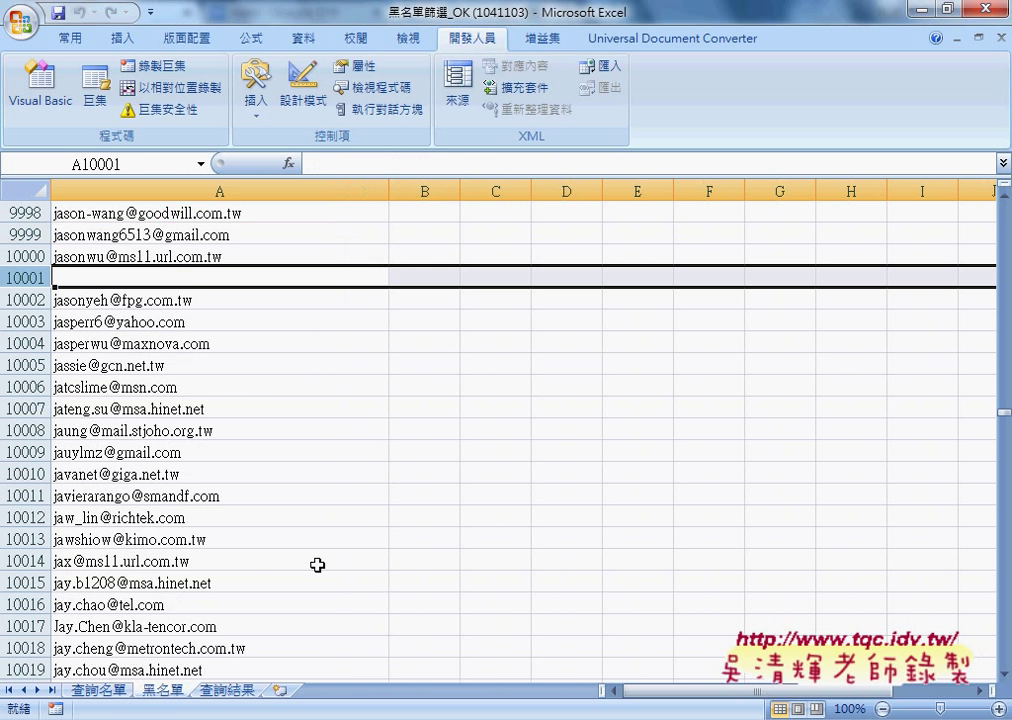
scroll(317, 565, up, 4)
scroll(226, 630, up, 2)
scroll(230, 620, up, 6)
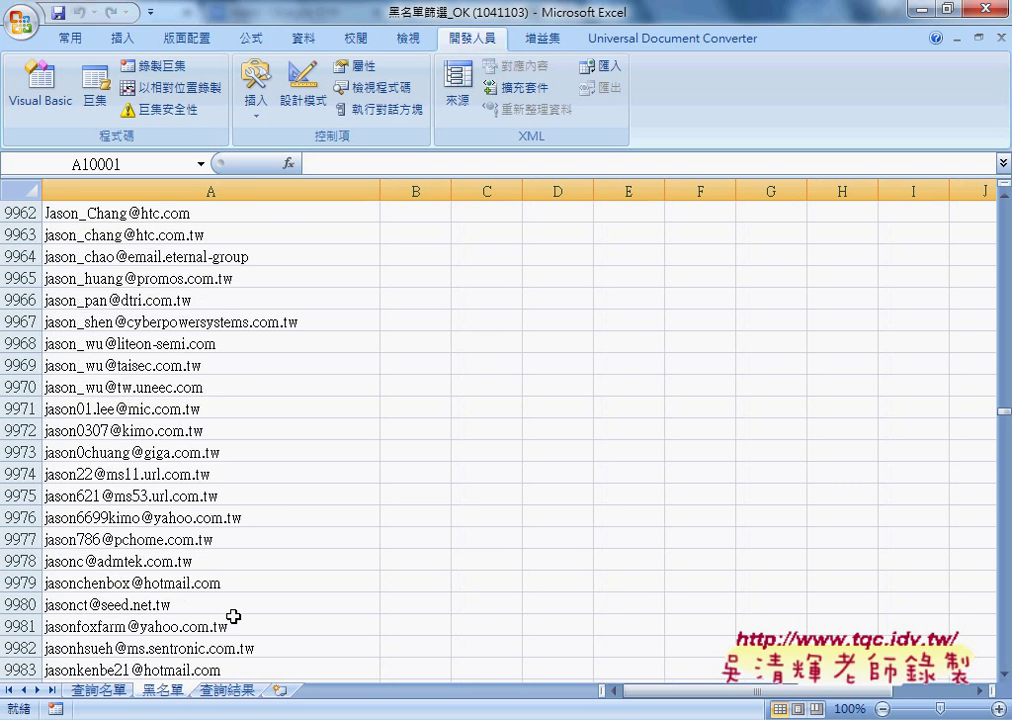
scroll(233, 616, down, 7)
scroll(237, 607, up, 5)
scroll(236, 598, up, 9)
scroll(233, 580, up, 9)
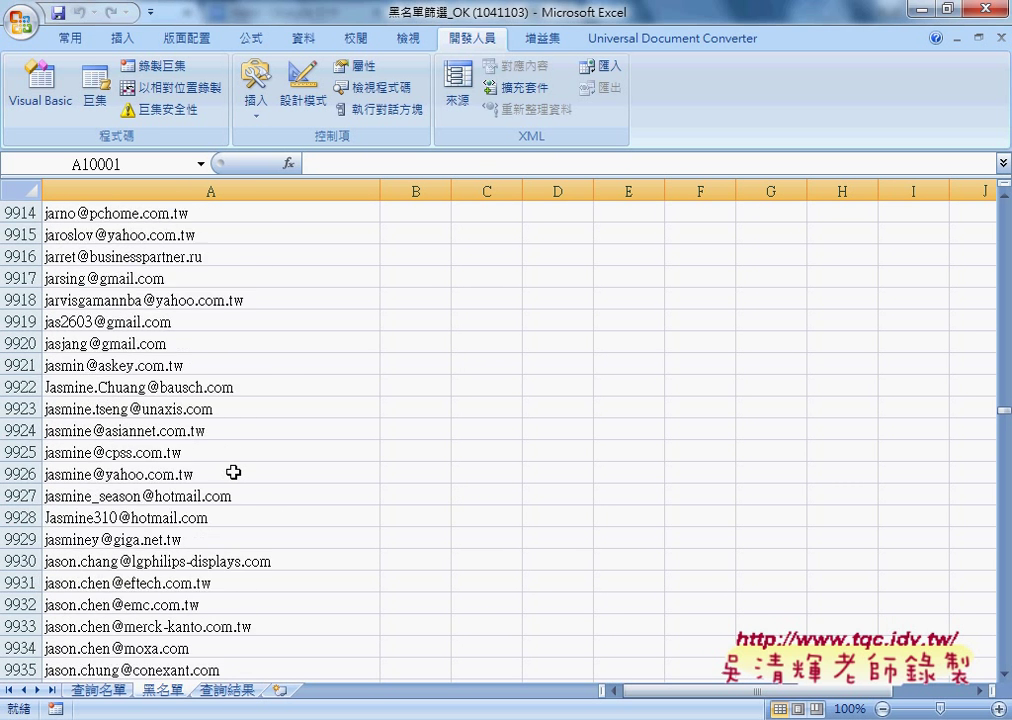
scroll(233, 472, up, 7)
scroll(233, 472, up, 12)
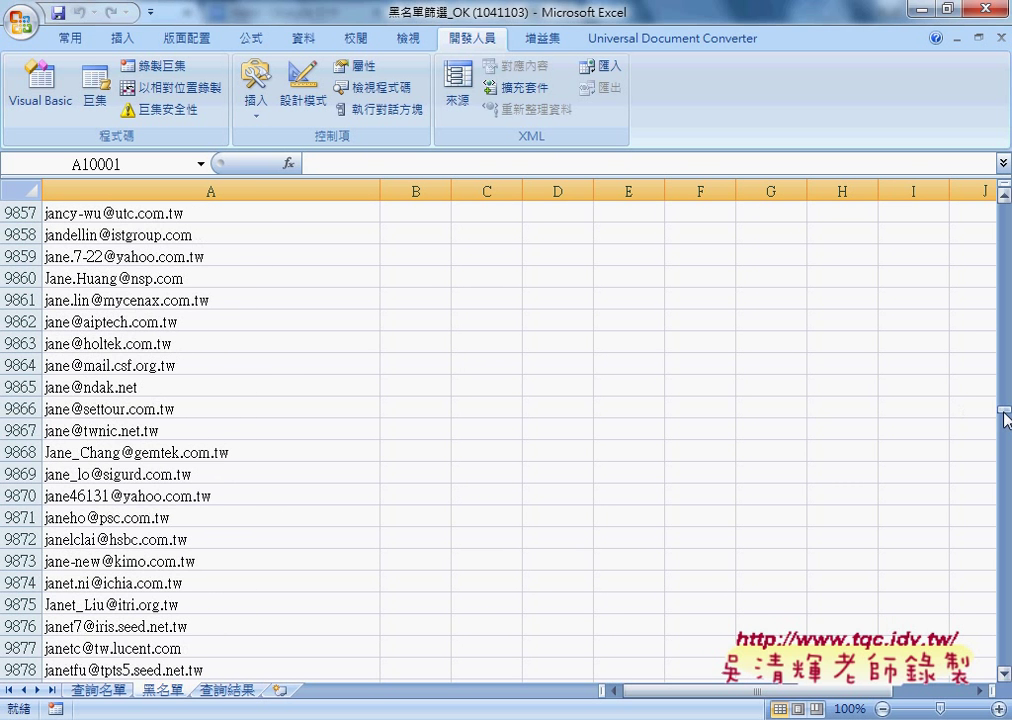
drag(1004, 418, 995, 660)
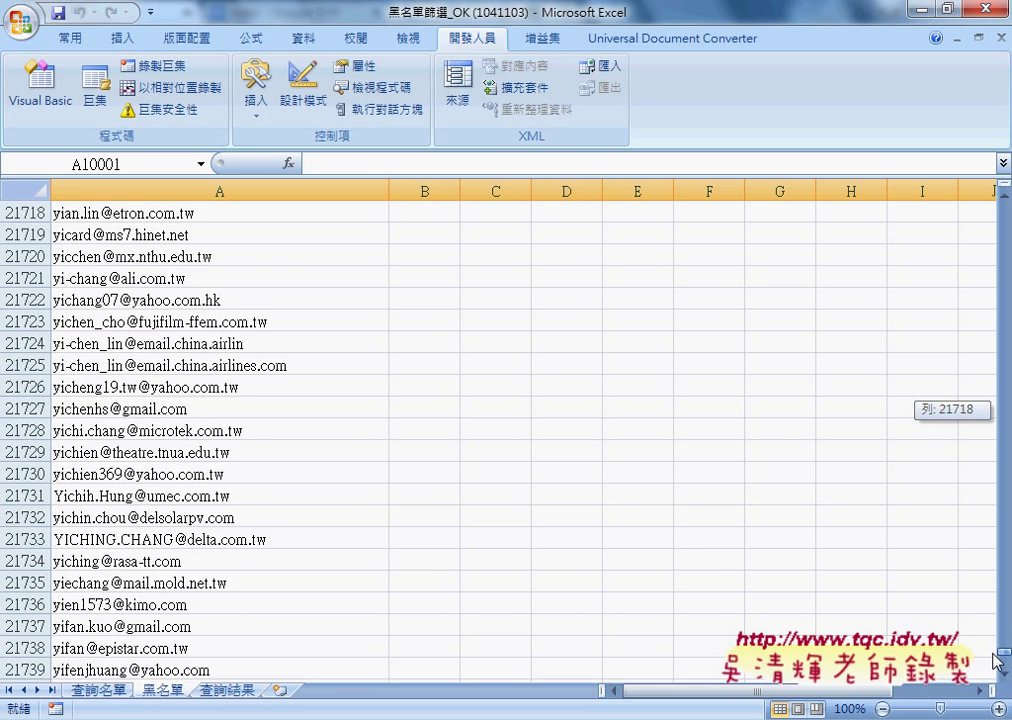
drag(995, 660, 1005, 675)
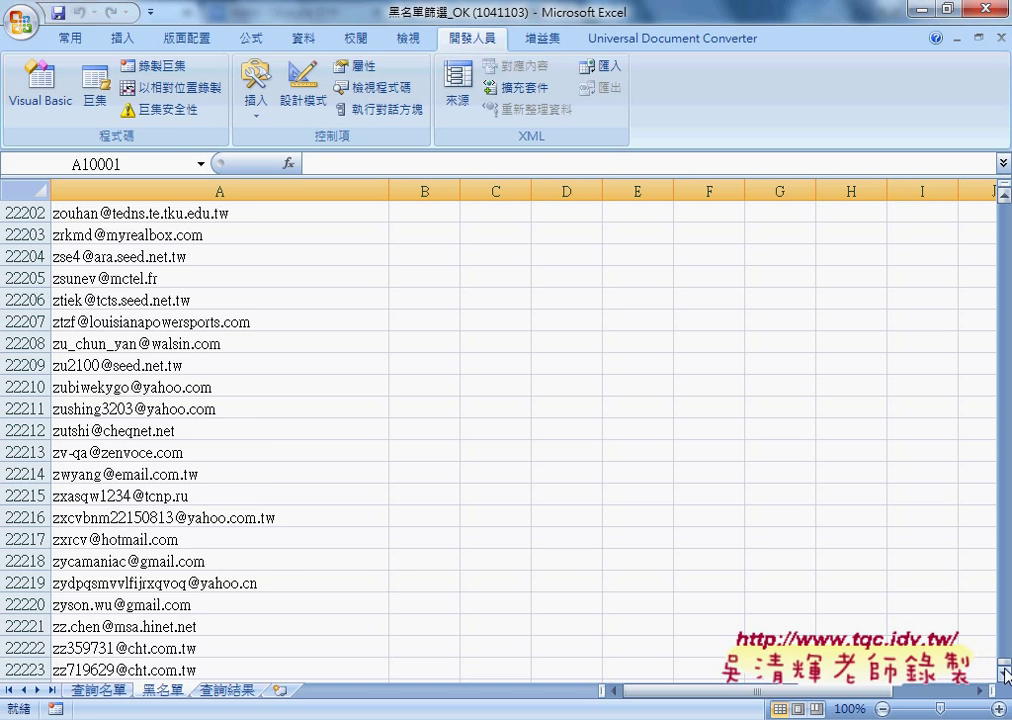
click(1004, 673)
click(1004, 673)
click(1004, 673)
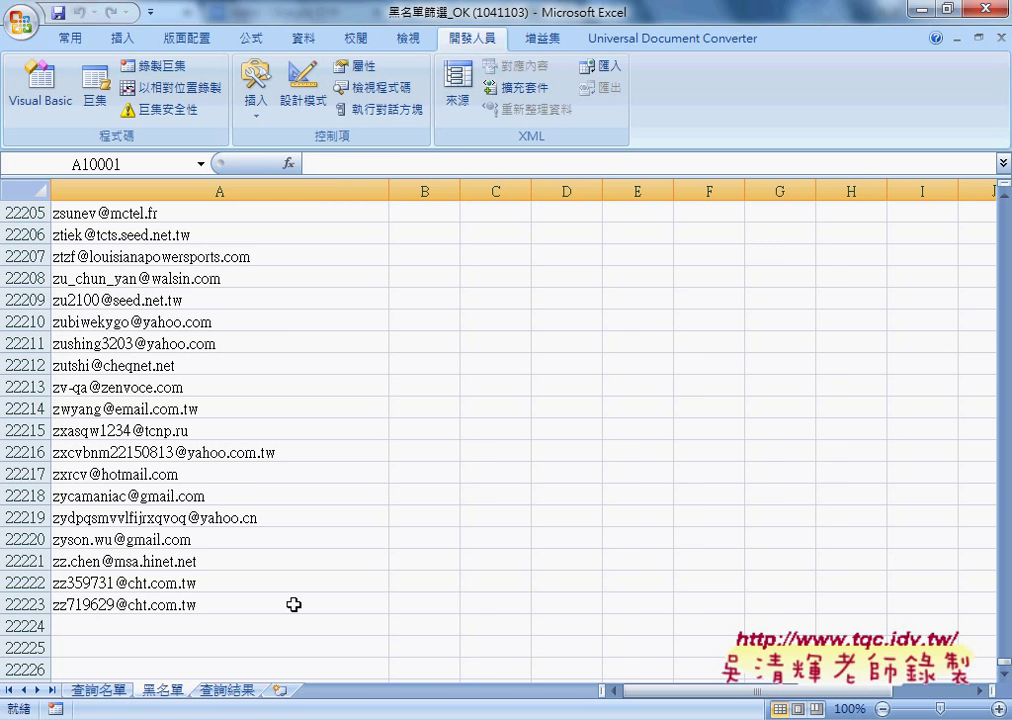
- Check A2 on 查詢名單, glance at the 查詢結果 macro sheet, then revisit B2's COUNTIF formula
click(116, 694)
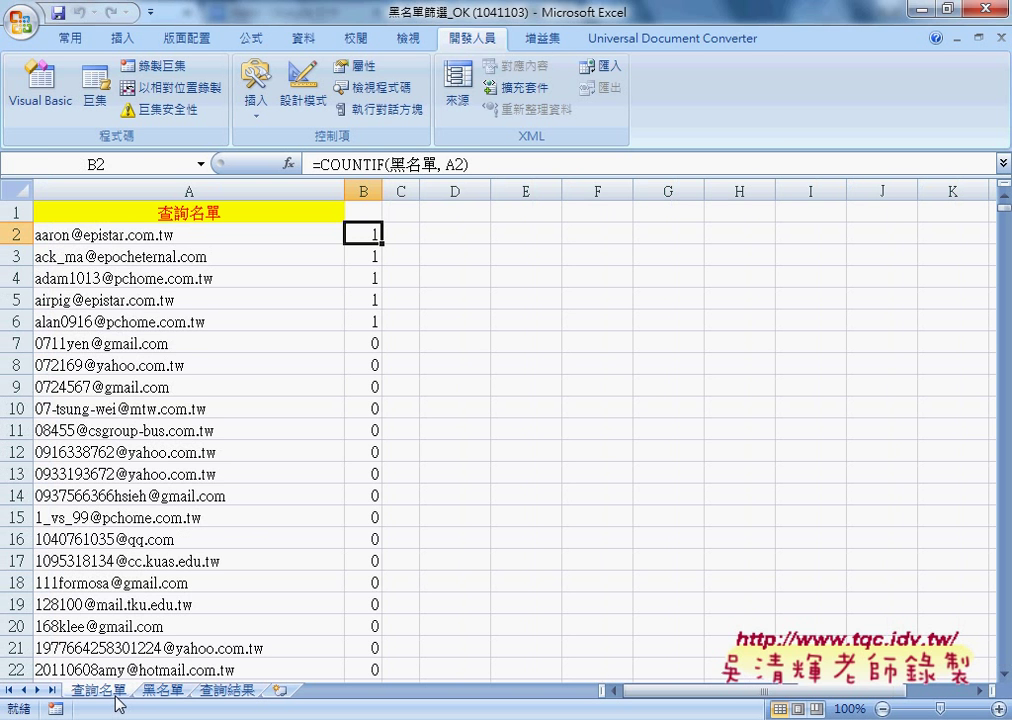
click(221, 240)
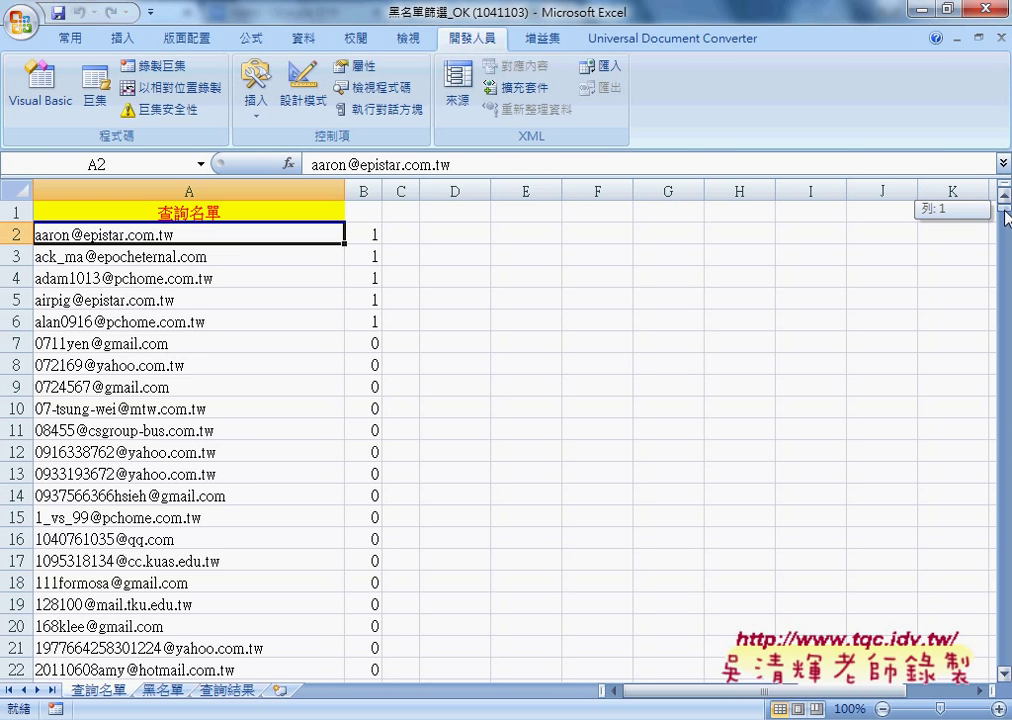
mouse_move(1004, 206)
mouse_down()
mouse_move(994, 678)
mouse_move(1004, 631)
mouse_move(1005, 208)
mouse_up()
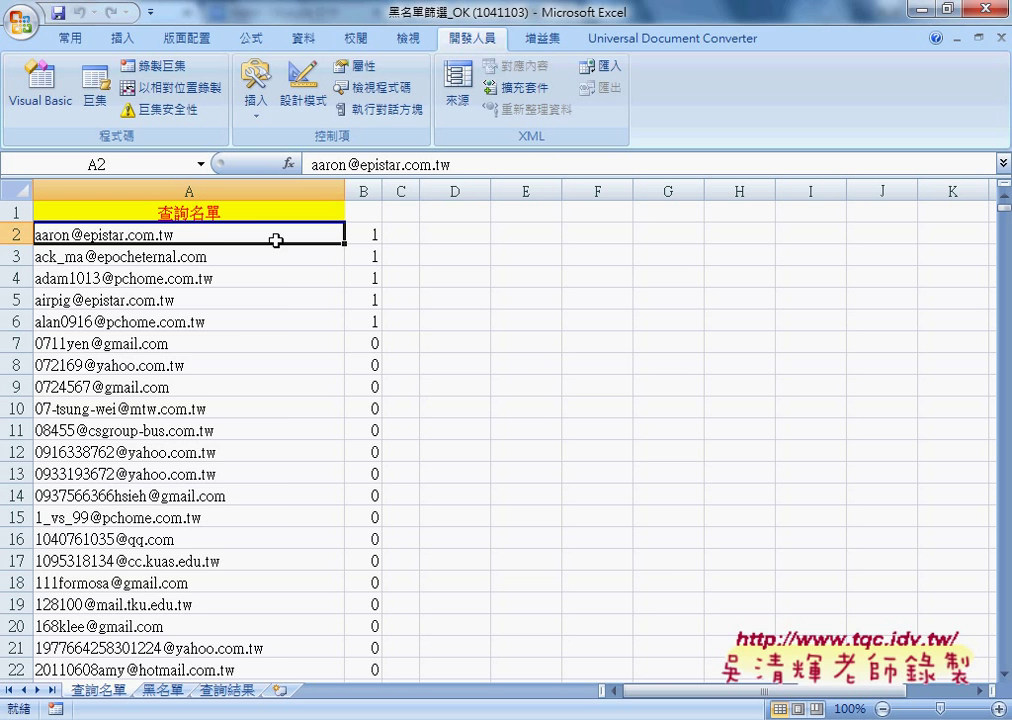
click(230, 690)
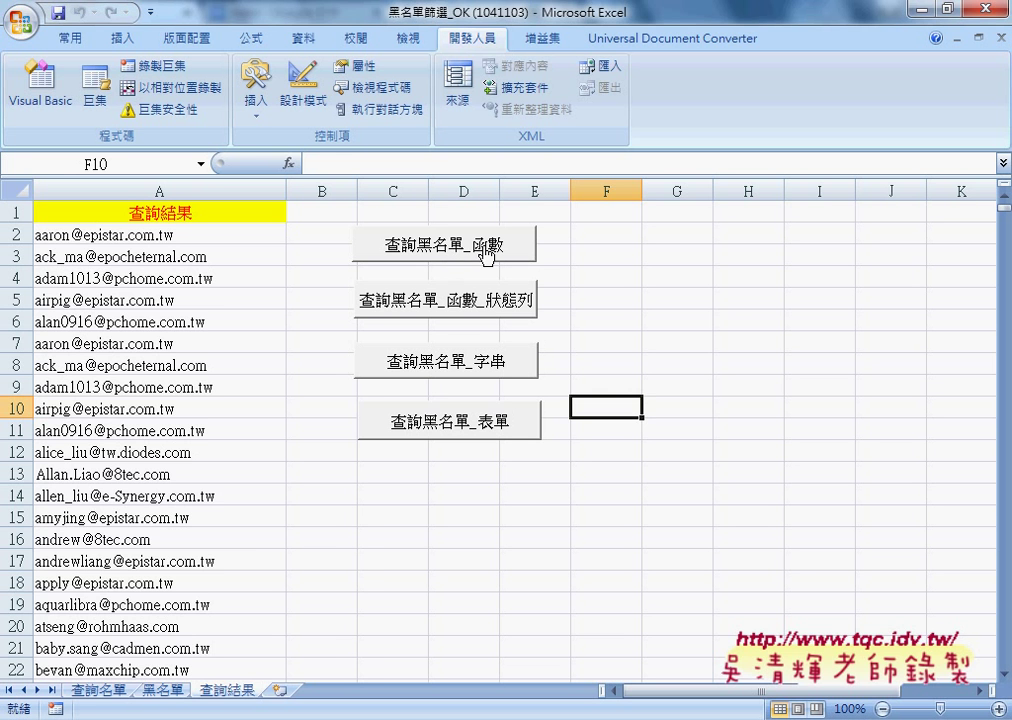
click(101, 697)
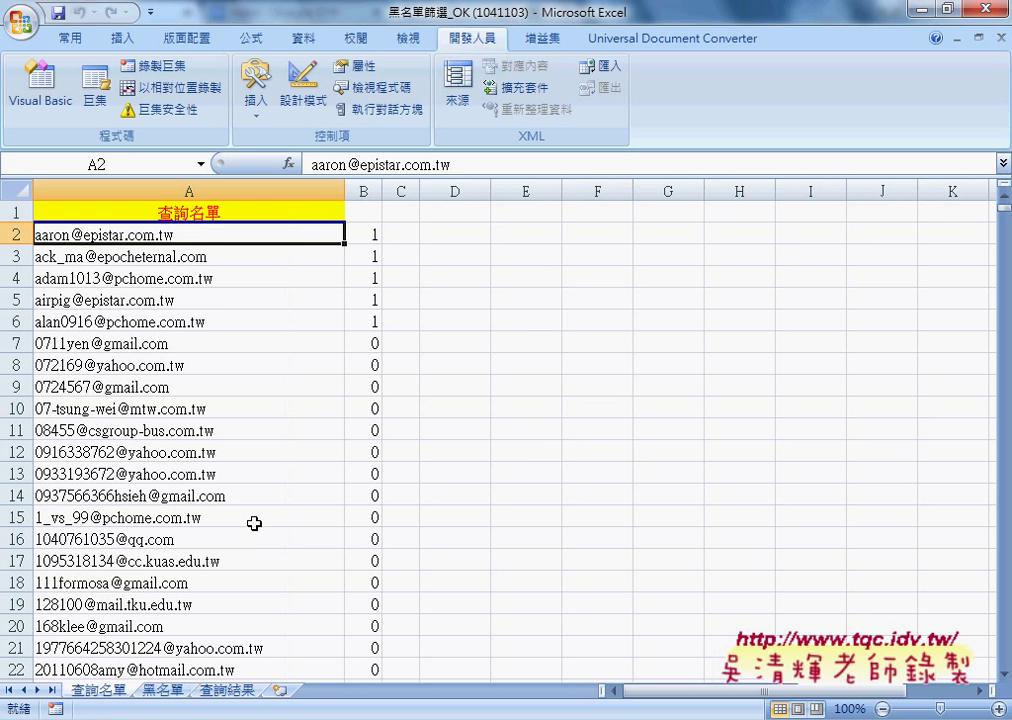
click(375, 234)
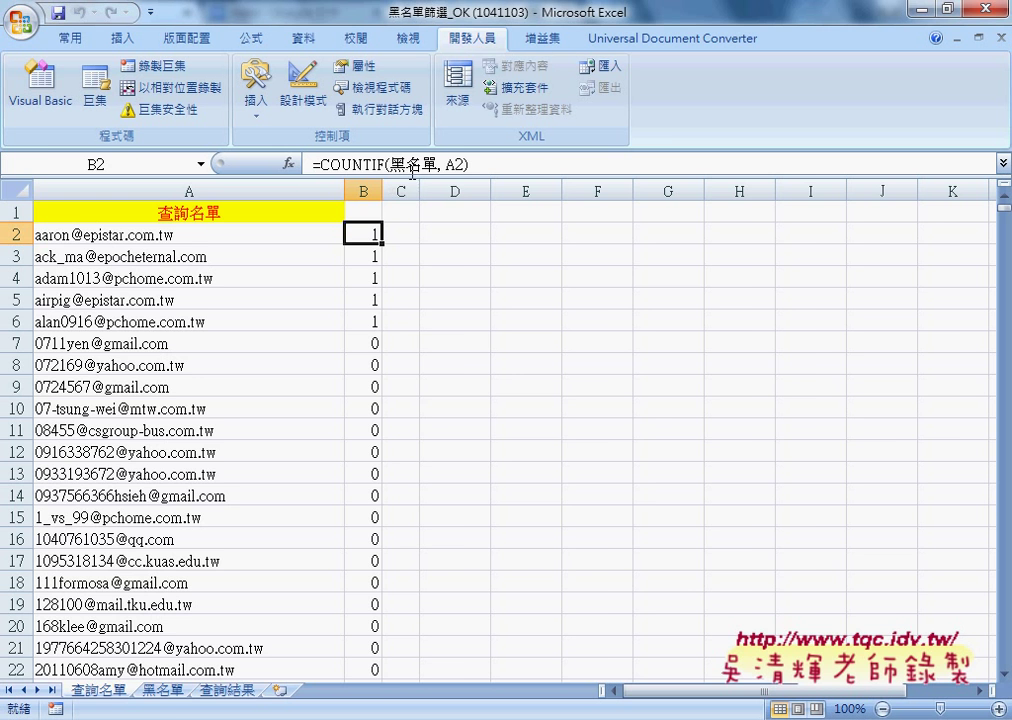
- Select the blacklist email column A1:A10000 on the 黑名單 sheet
click(163, 690)
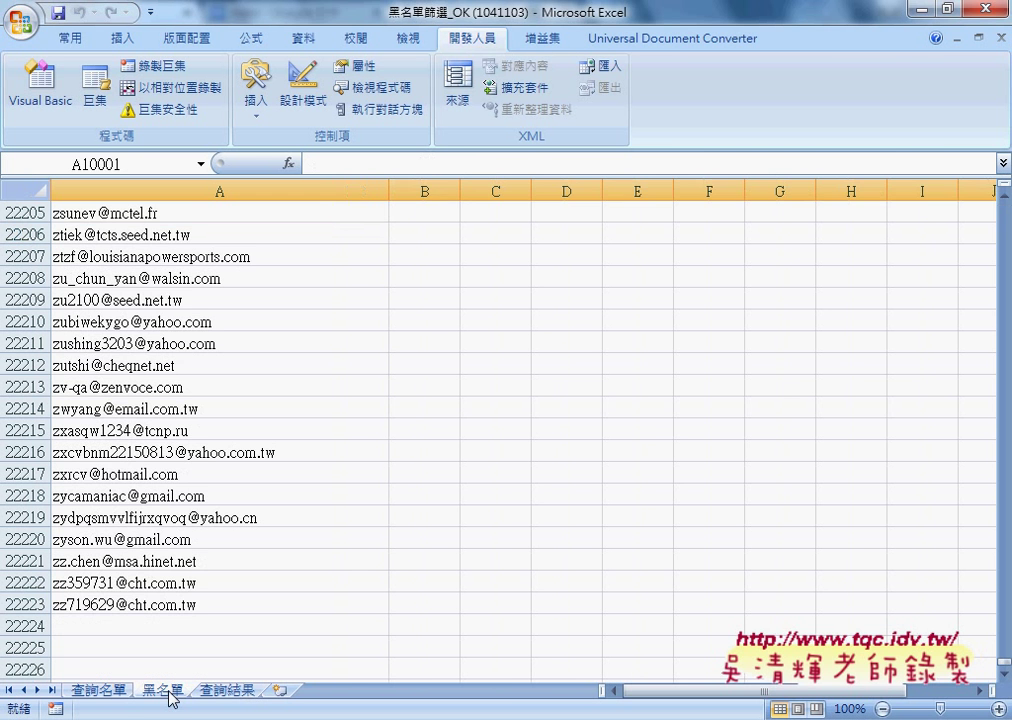
click(183, 603)
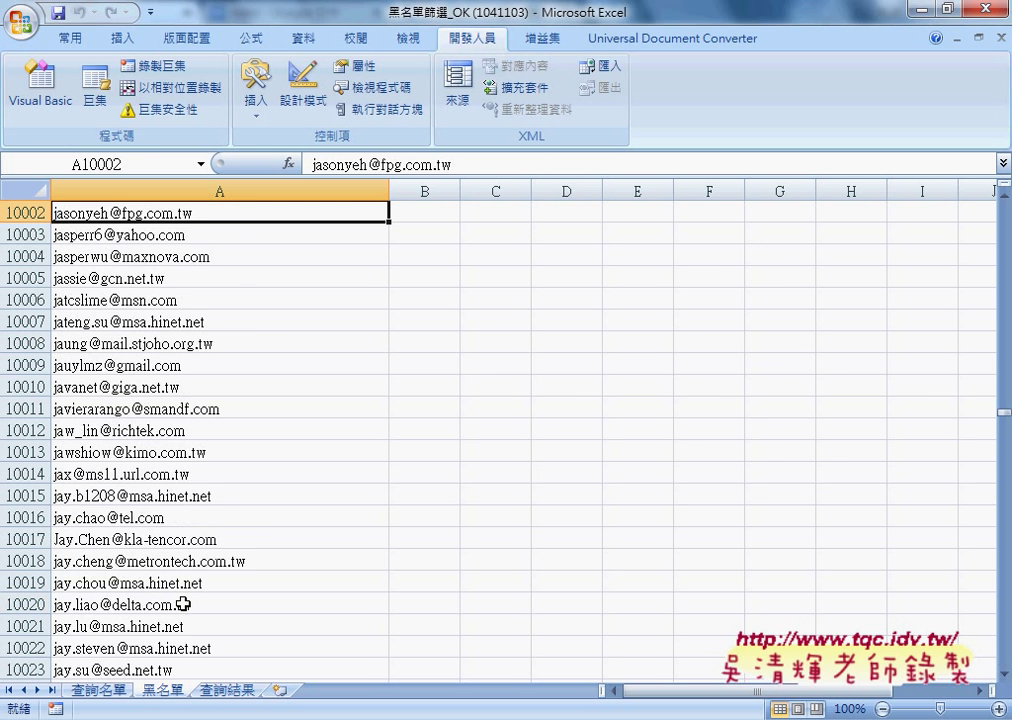
key(ctrl+Up)
key(ctrl+Up)
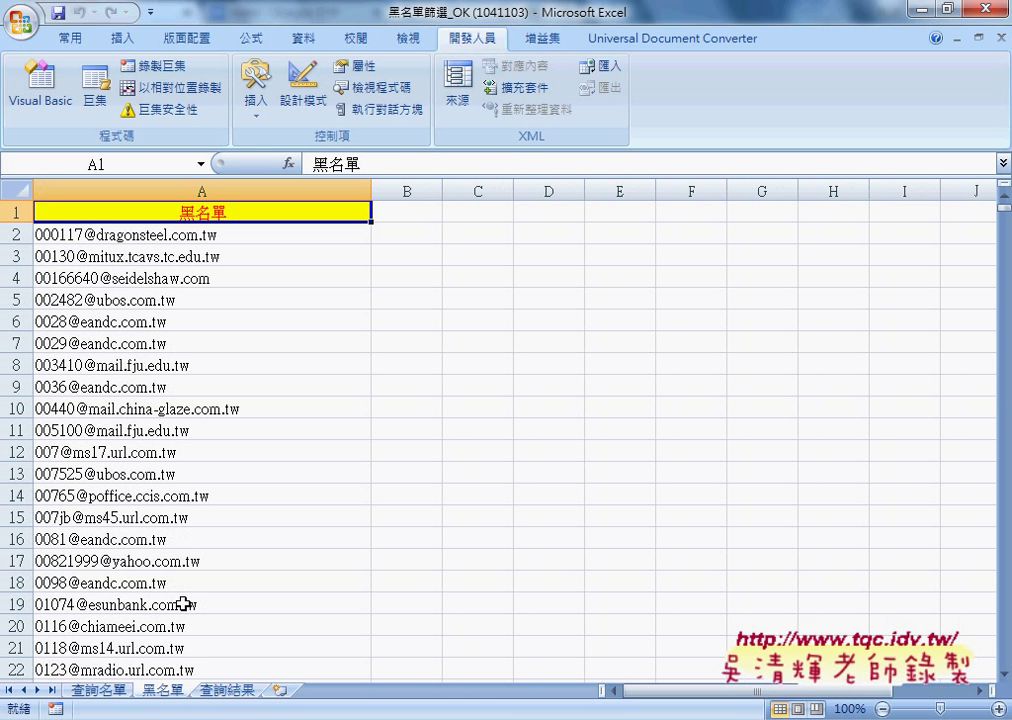
key(ctrl+shift+Down)
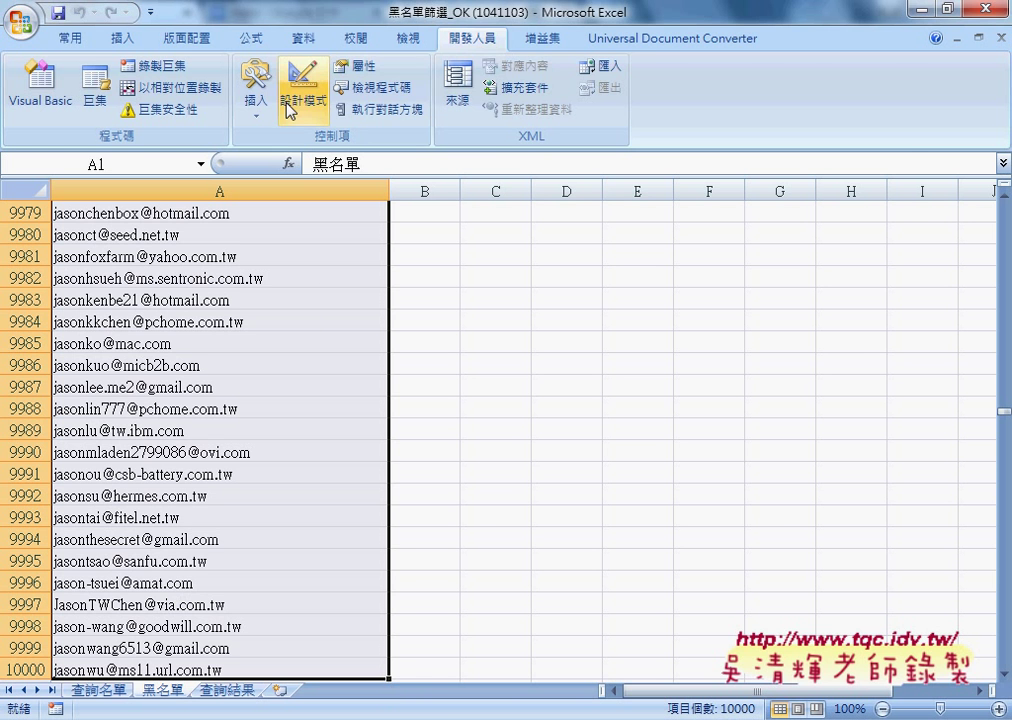
- Name the range 黑名單 from its top row, verify it in Name Manager, and return to 查詢名單
click(251, 38)
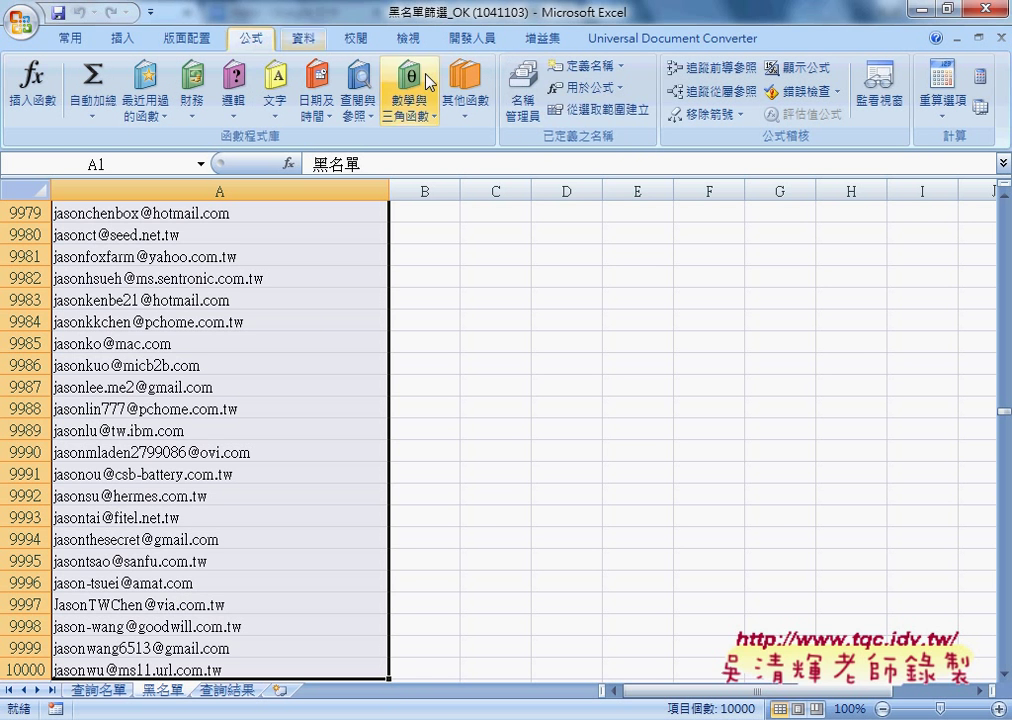
click(620, 110)
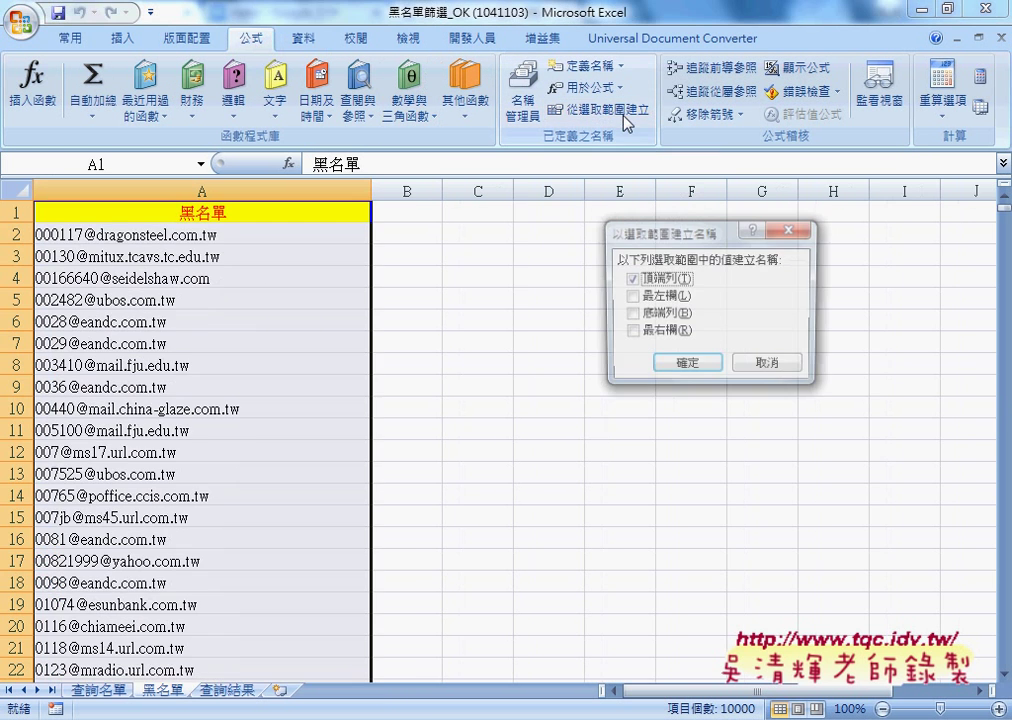
click(686, 366)
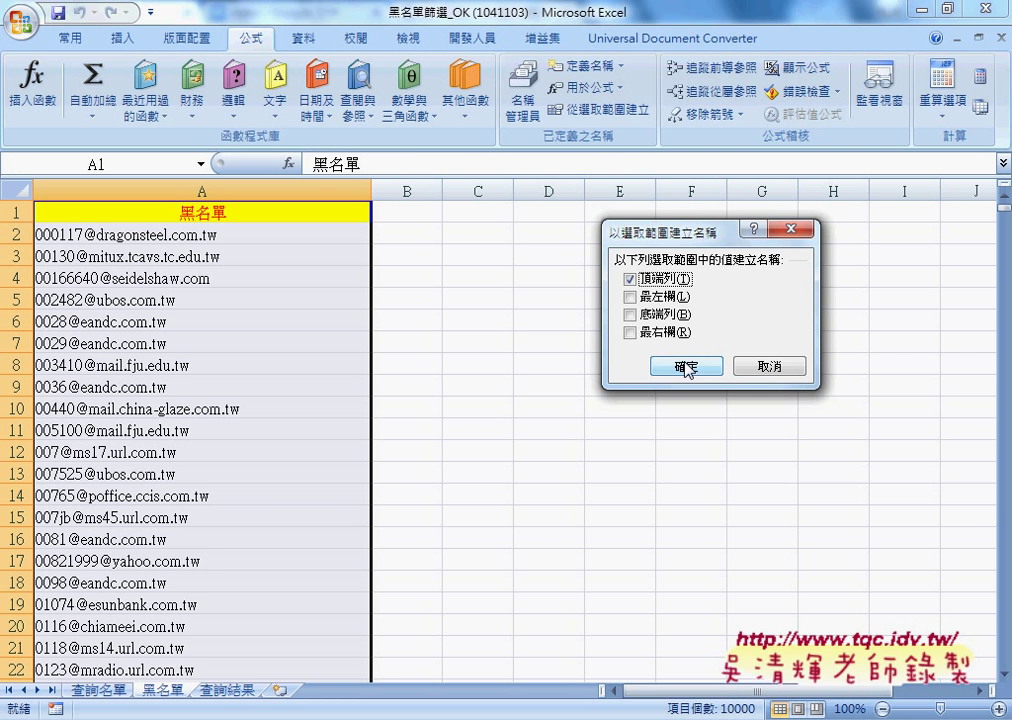
click(528, 103)
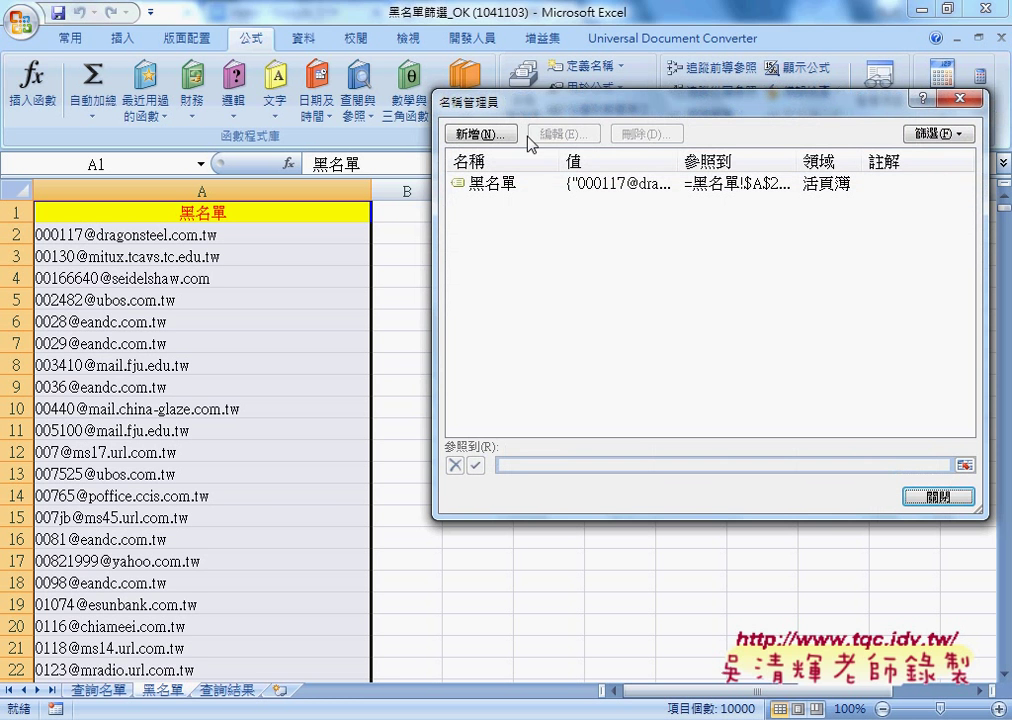
click(940, 497)
click(97, 690)
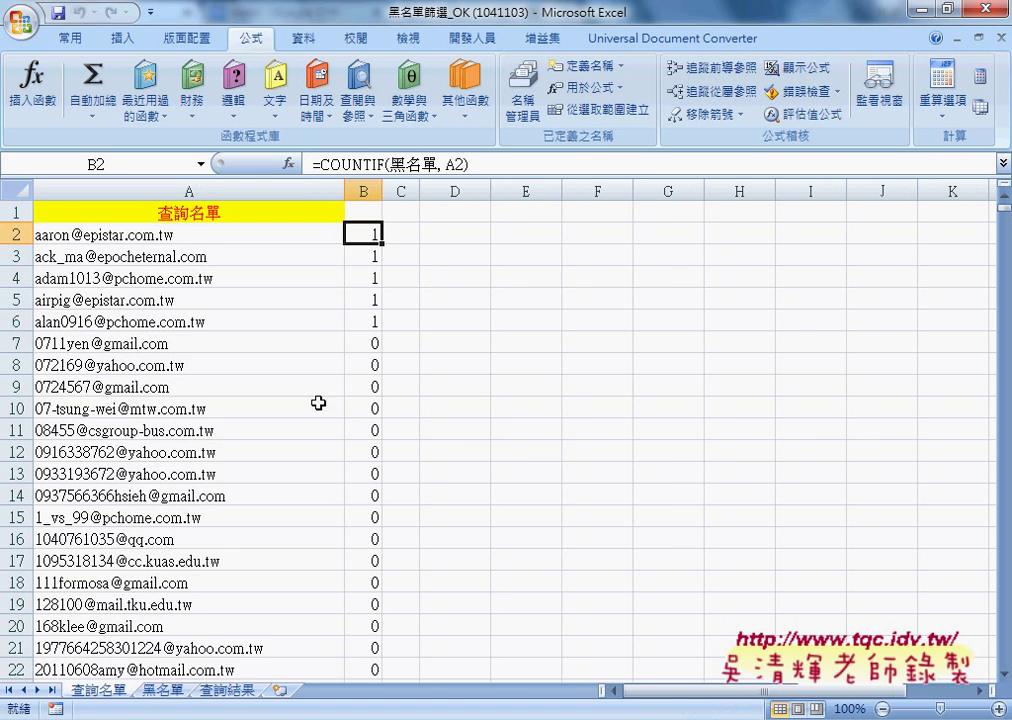
- Cancel the COUNTIF arguments dialog and compare the formulas in B7 and B2, briefly viewing 查詢結果
click(289, 163)
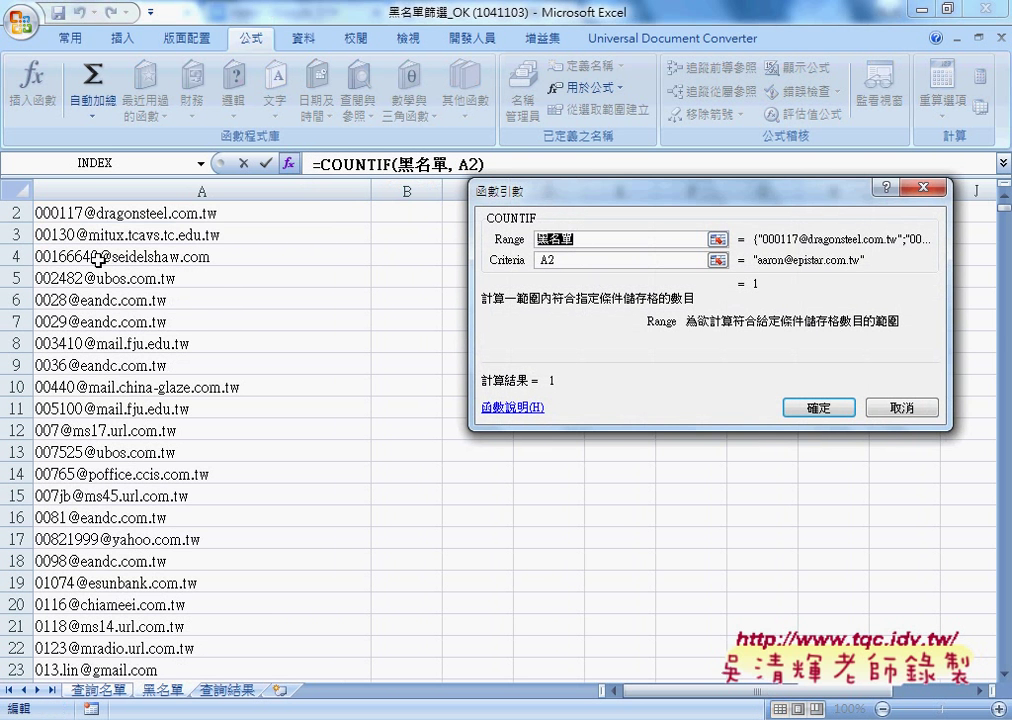
click(900, 407)
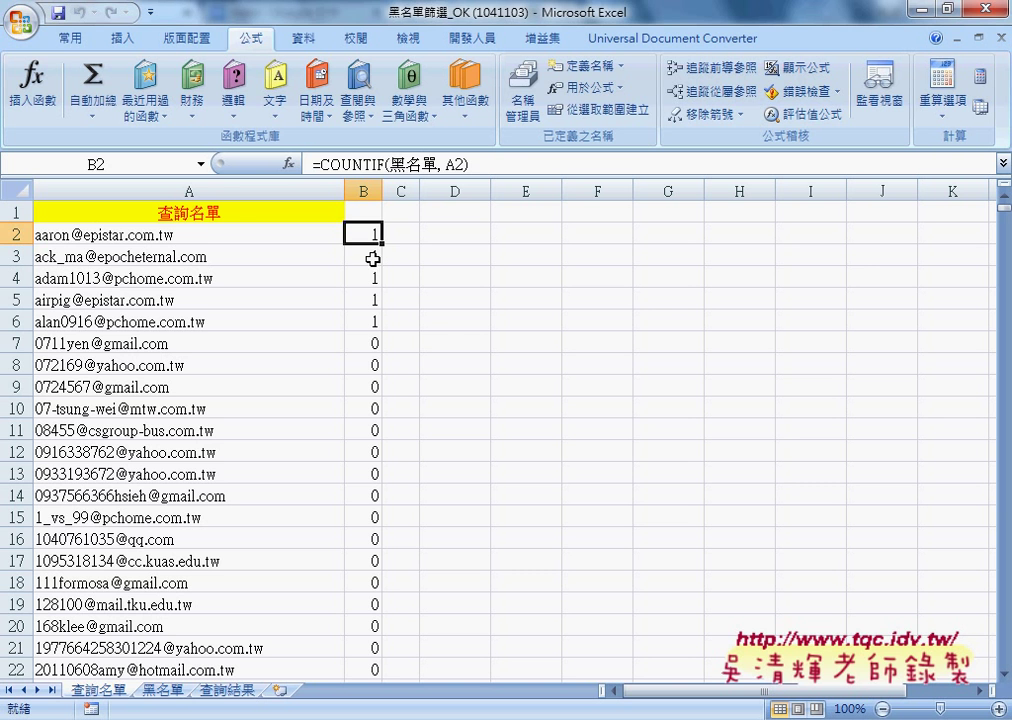
click(371, 345)
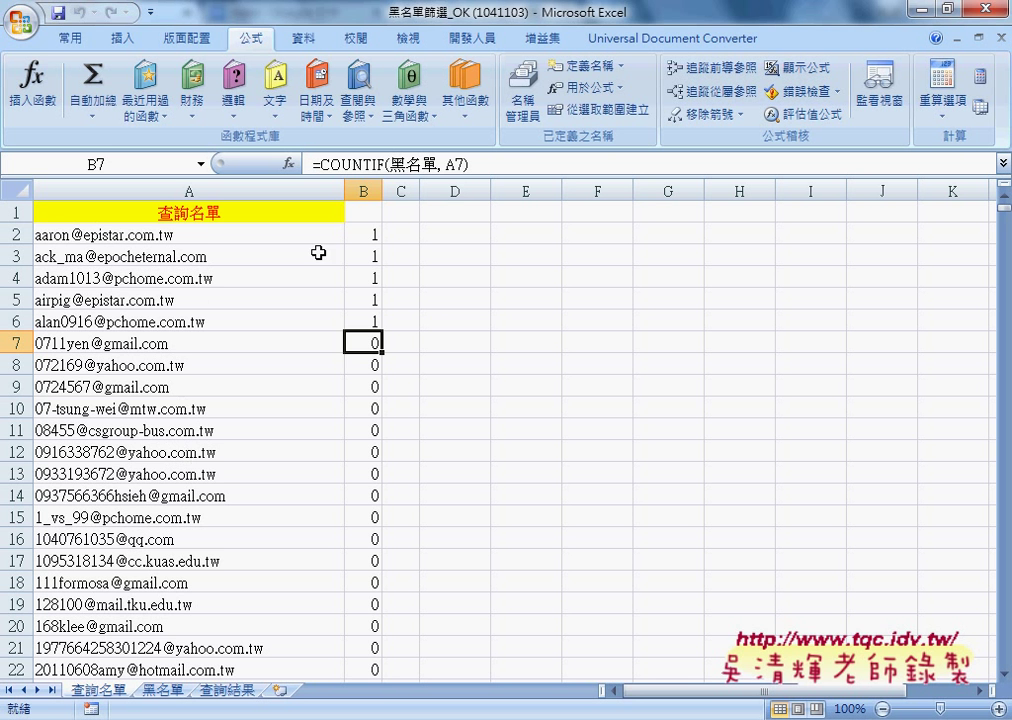
click(362, 232)
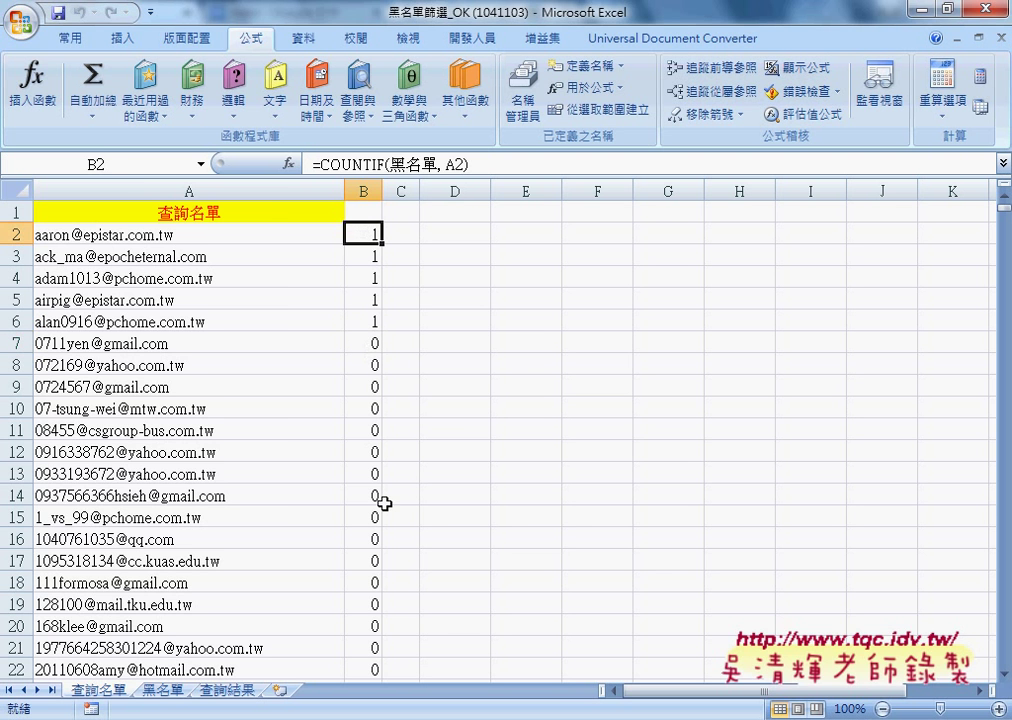
click(226, 690)
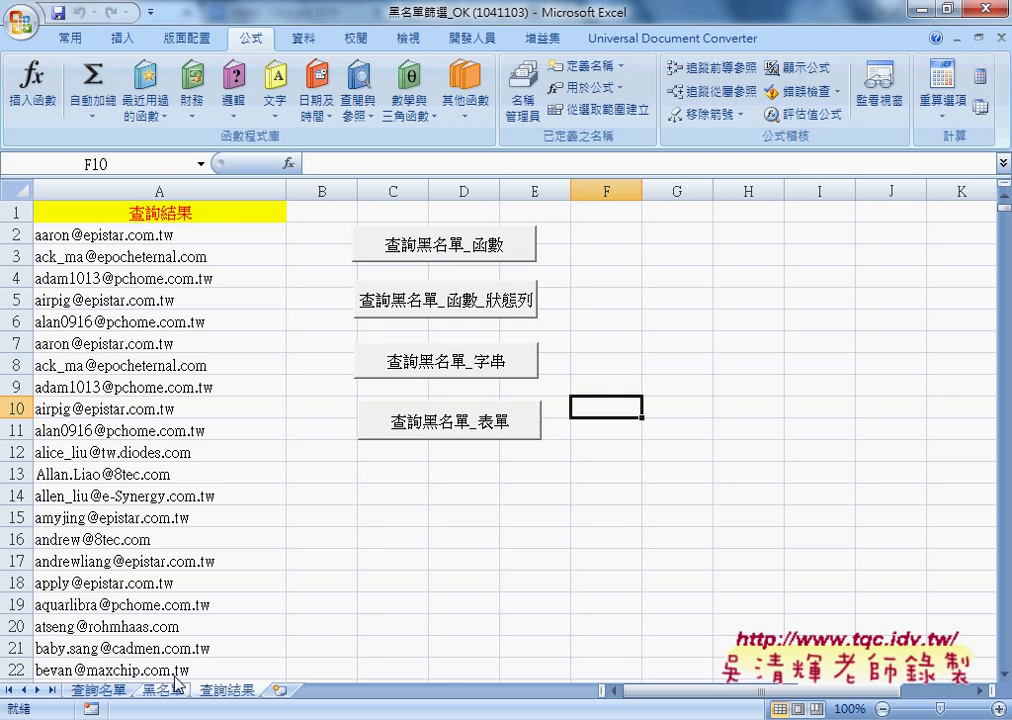
click(98, 690)
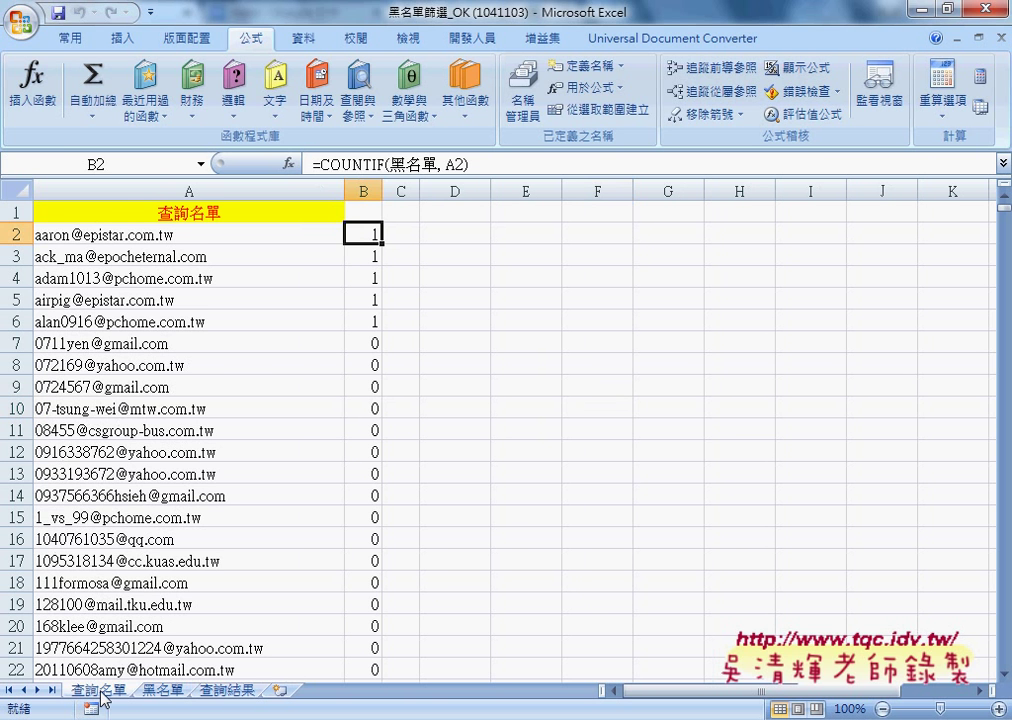
- Turn on filtering and filter column B of 查詢名單 to show only the value 1
click(364, 211)
click(303, 40)
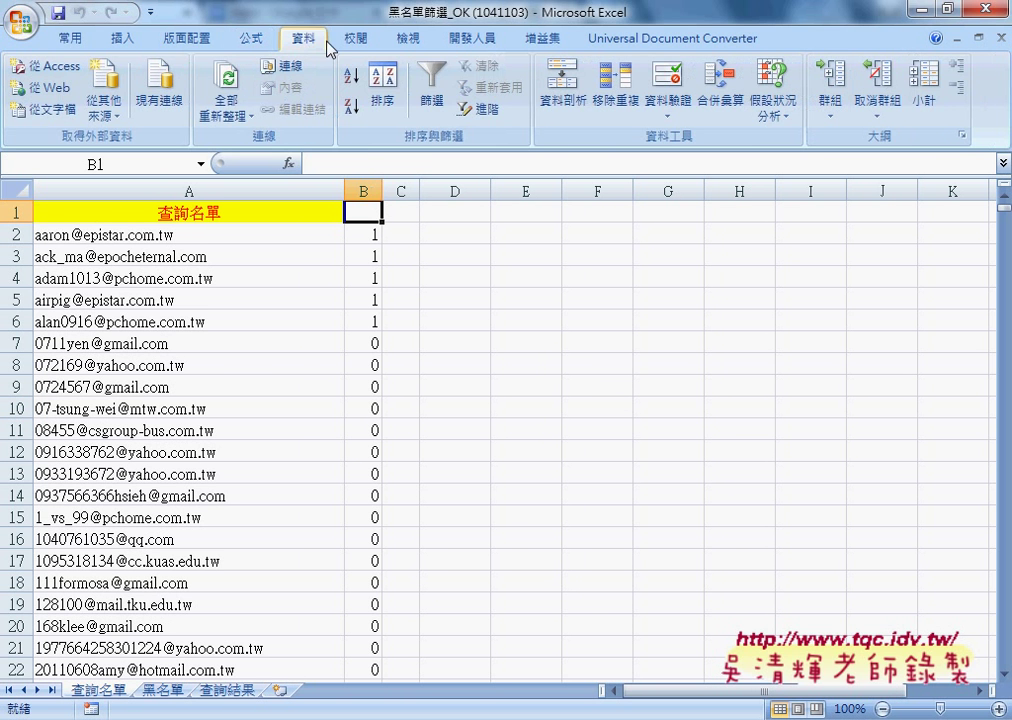
click(447, 80)
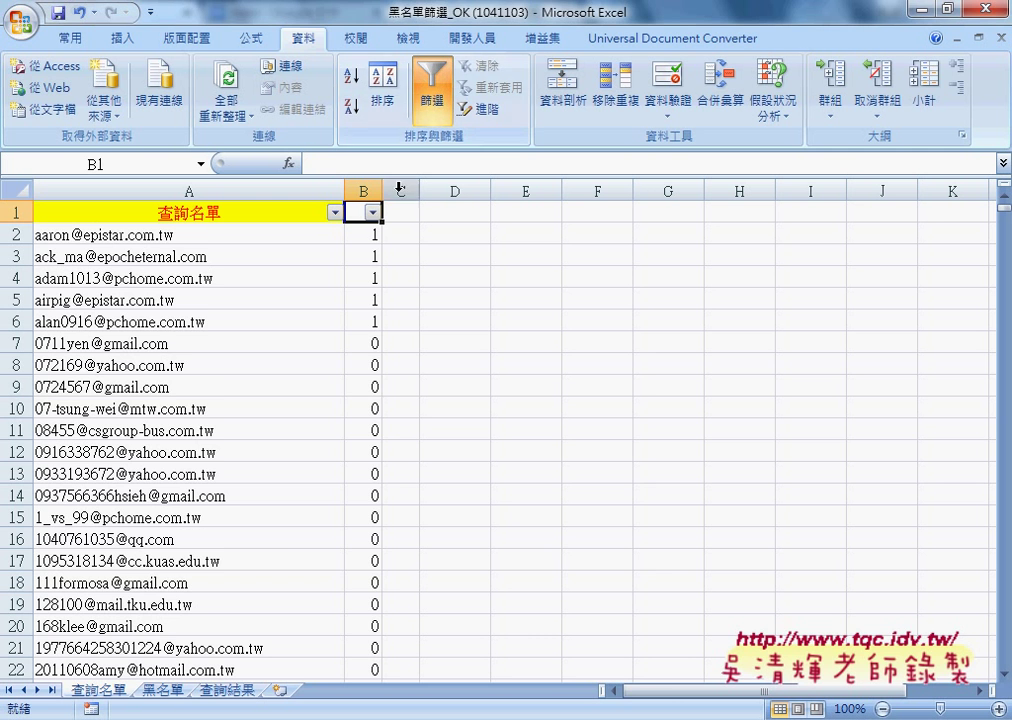
click(371, 212)
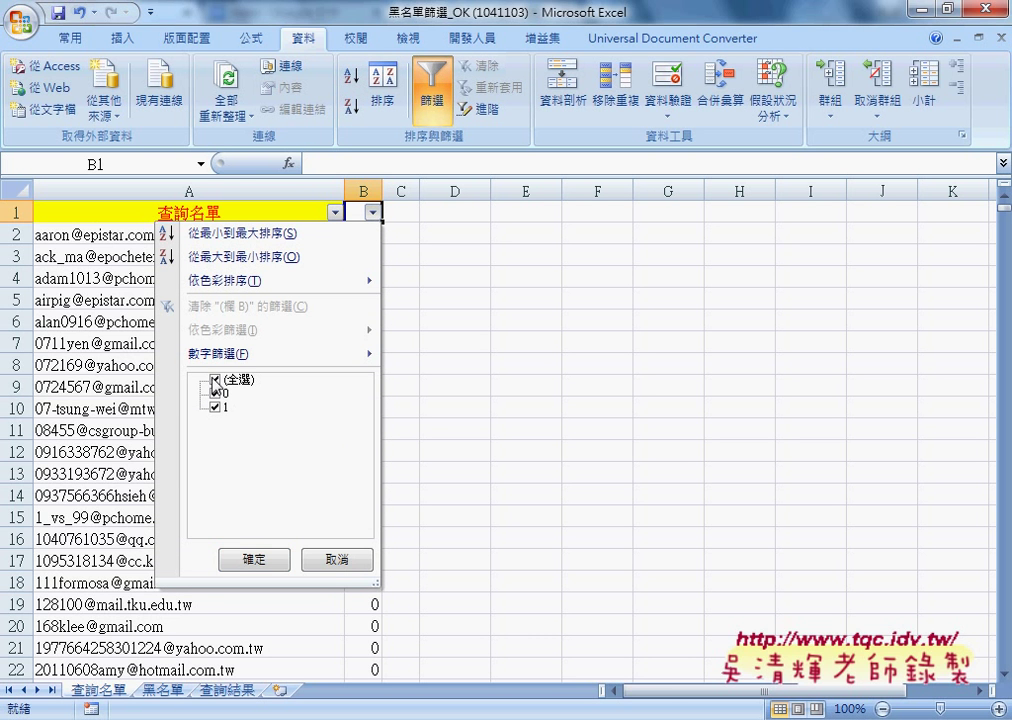
click(215, 380)
click(215, 407)
click(235, 557)
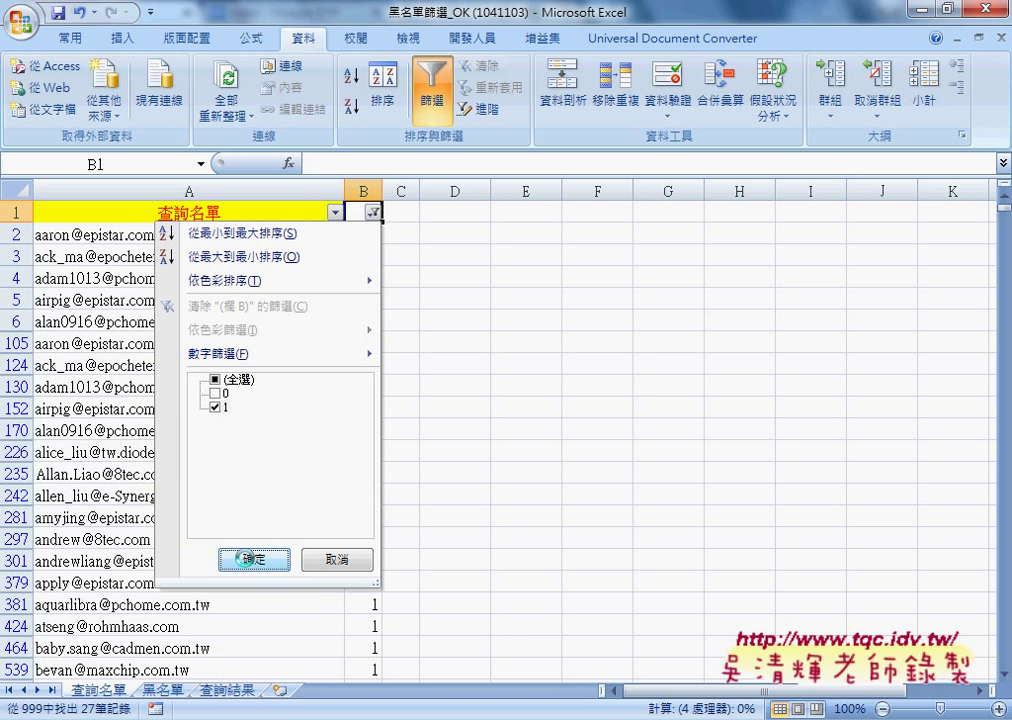
- Select the 27 filtered blacklisted addresses in column A starting from A2
click(203, 234)
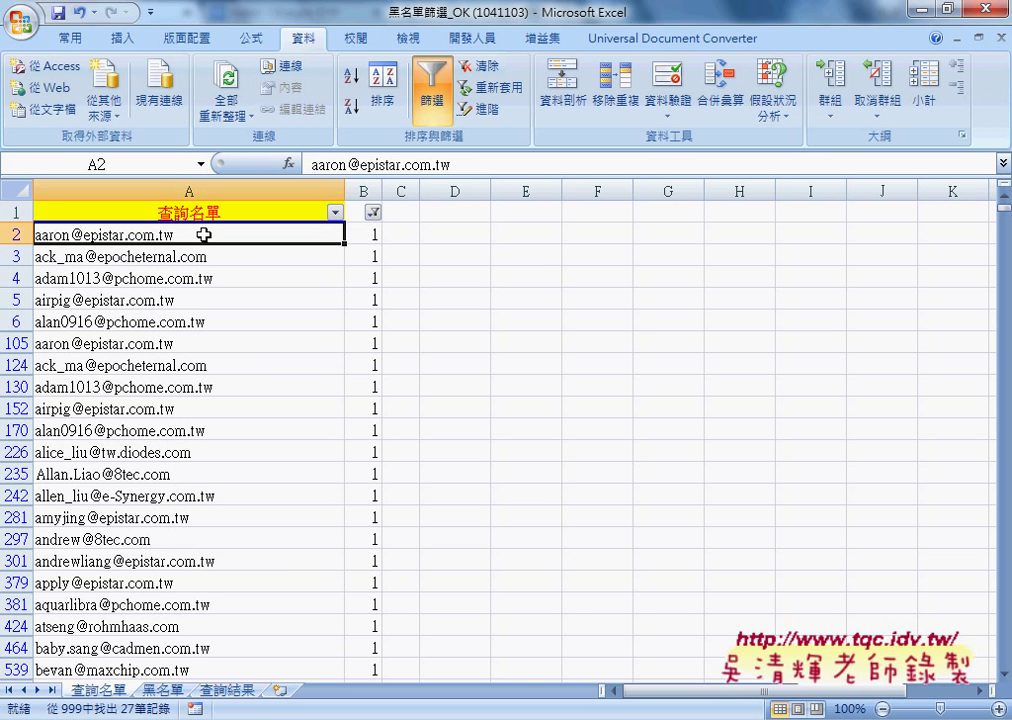
key(shift+Right)
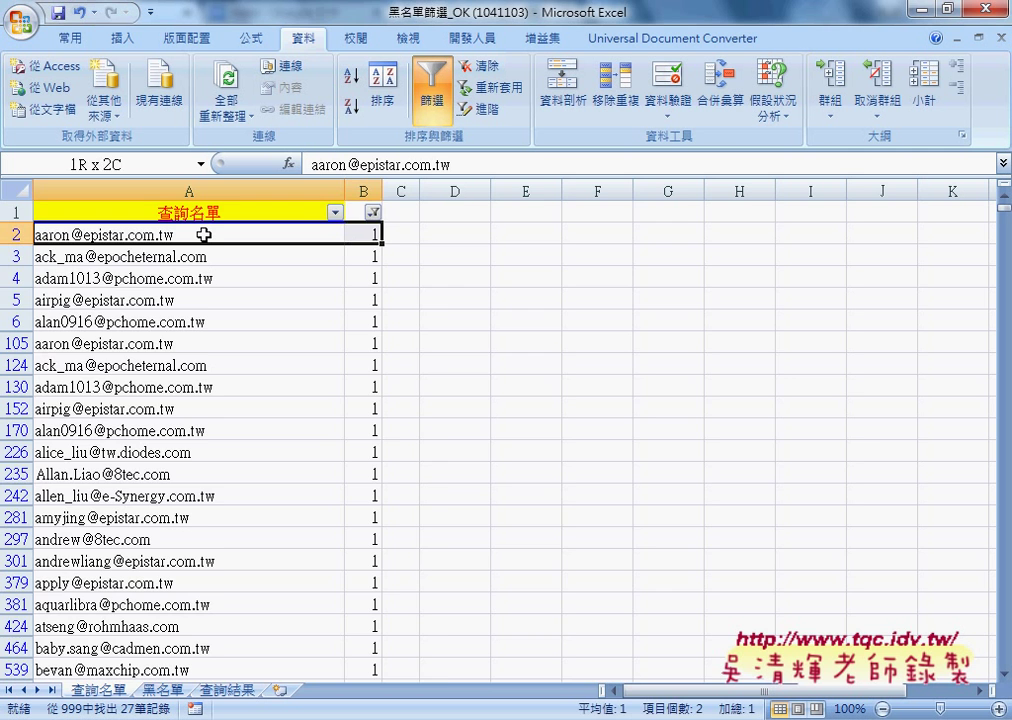
key(ctrl+shift+Down)
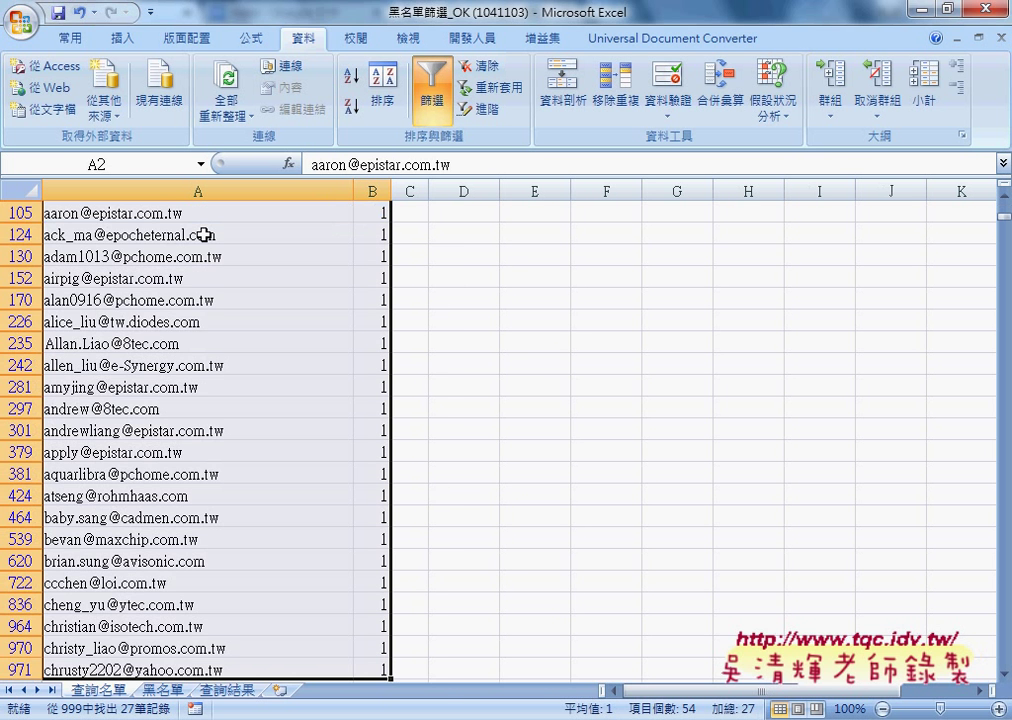
scroll(203, 234, up, 2)
click(240, 234)
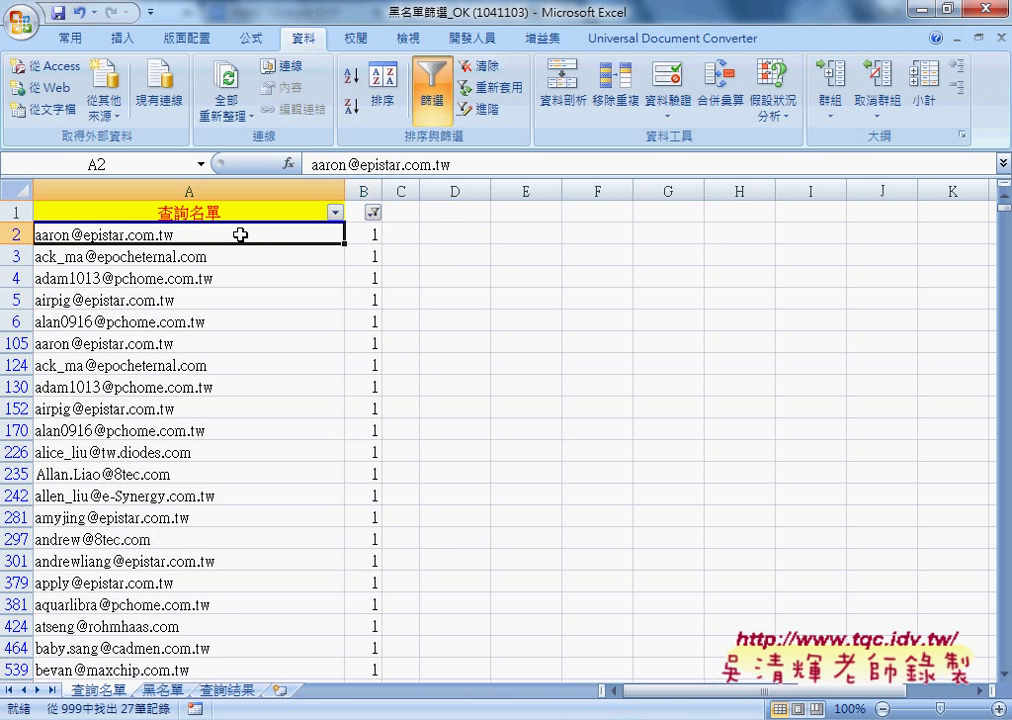
key(ctrl+shift+Down)
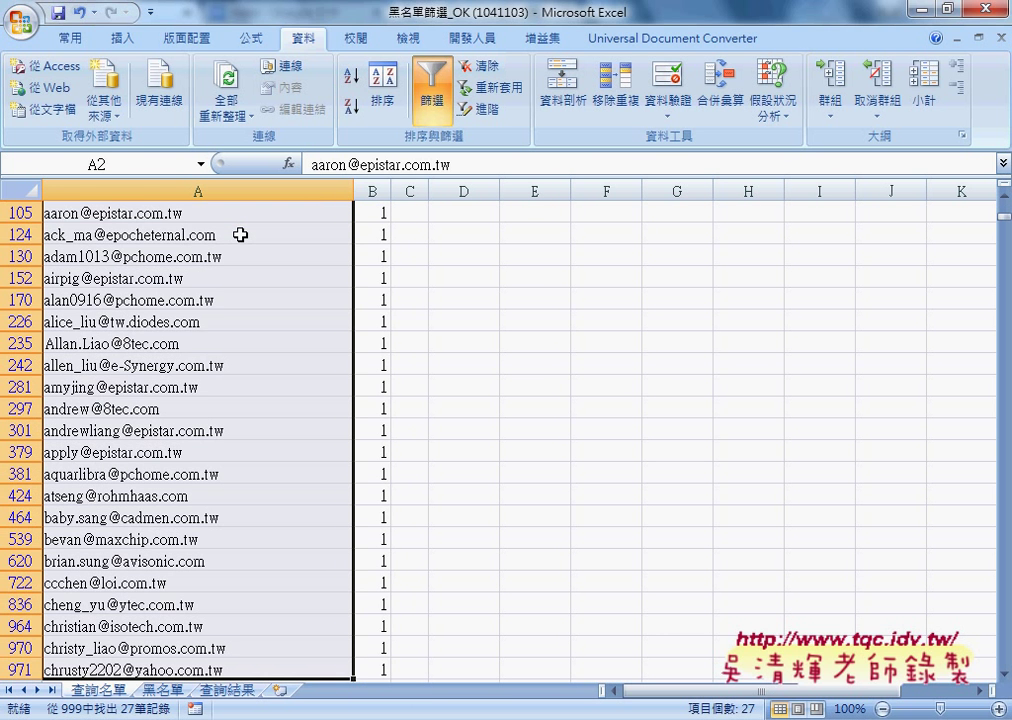
click(227, 690)
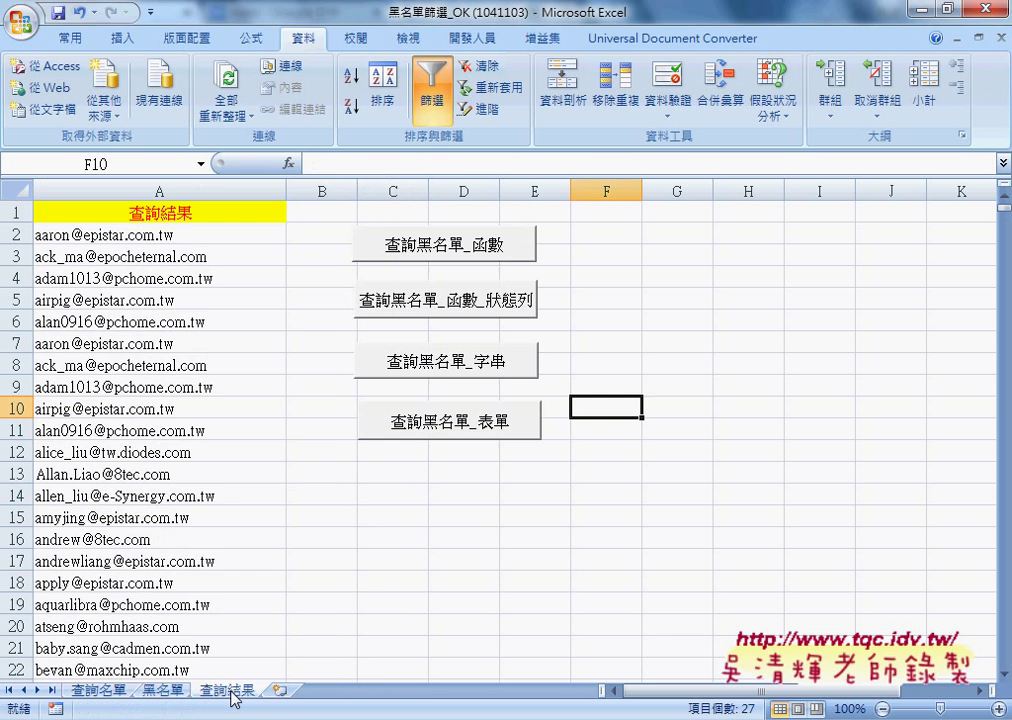
- Delete the earlier matched addresses from column A below the header on 查詢結果
click(190, 235)
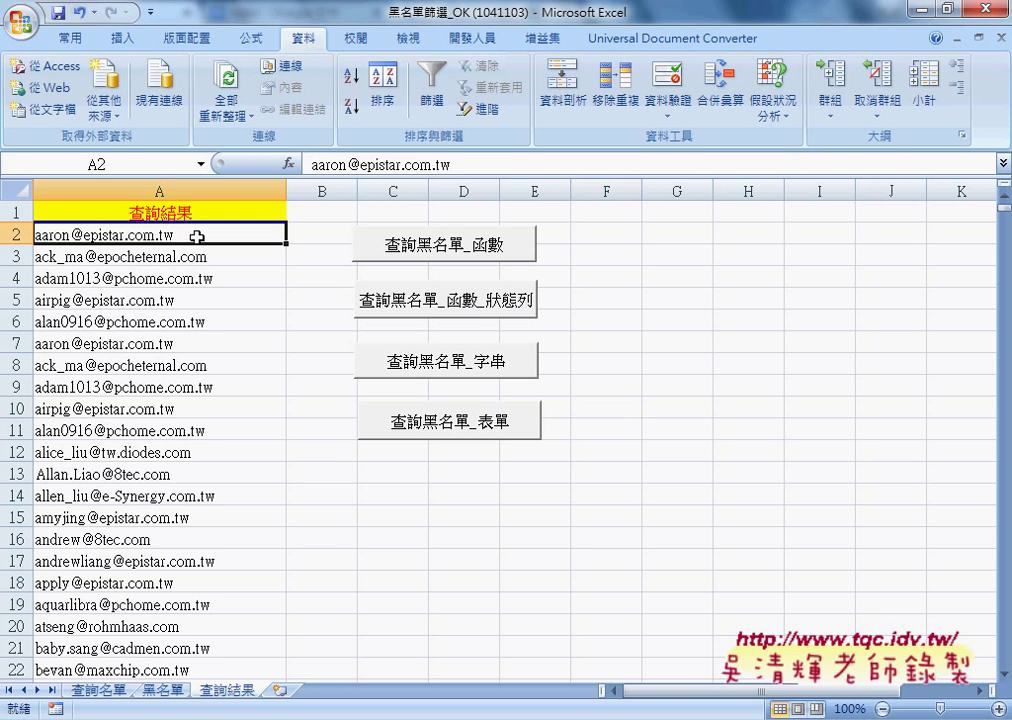
key(ctrl+shift+Down)
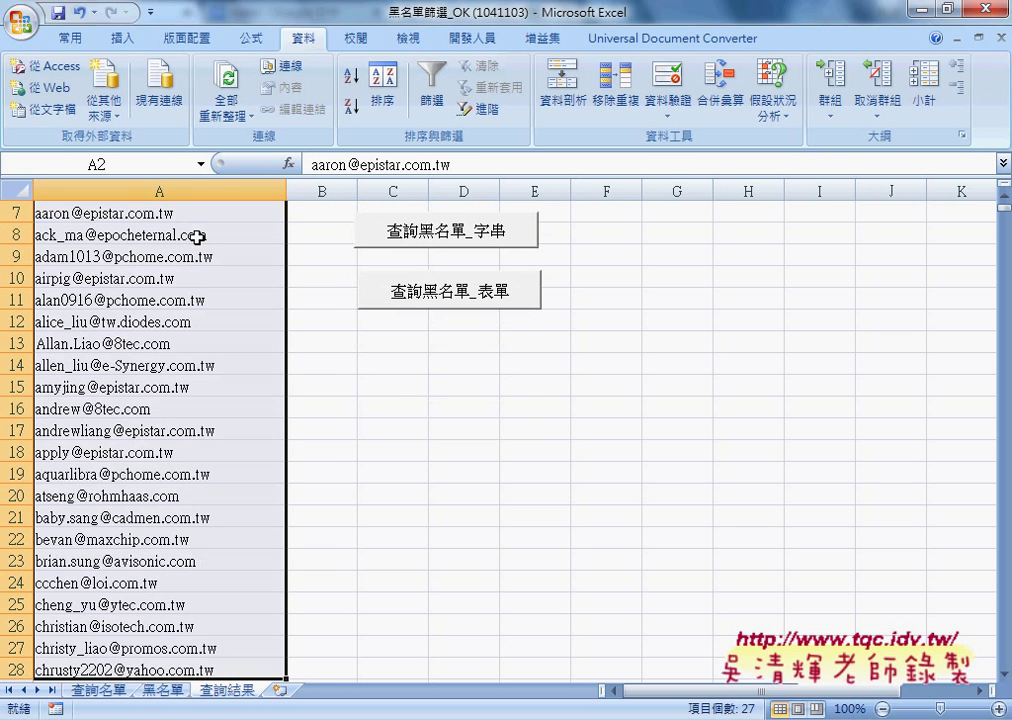
key(Delete)
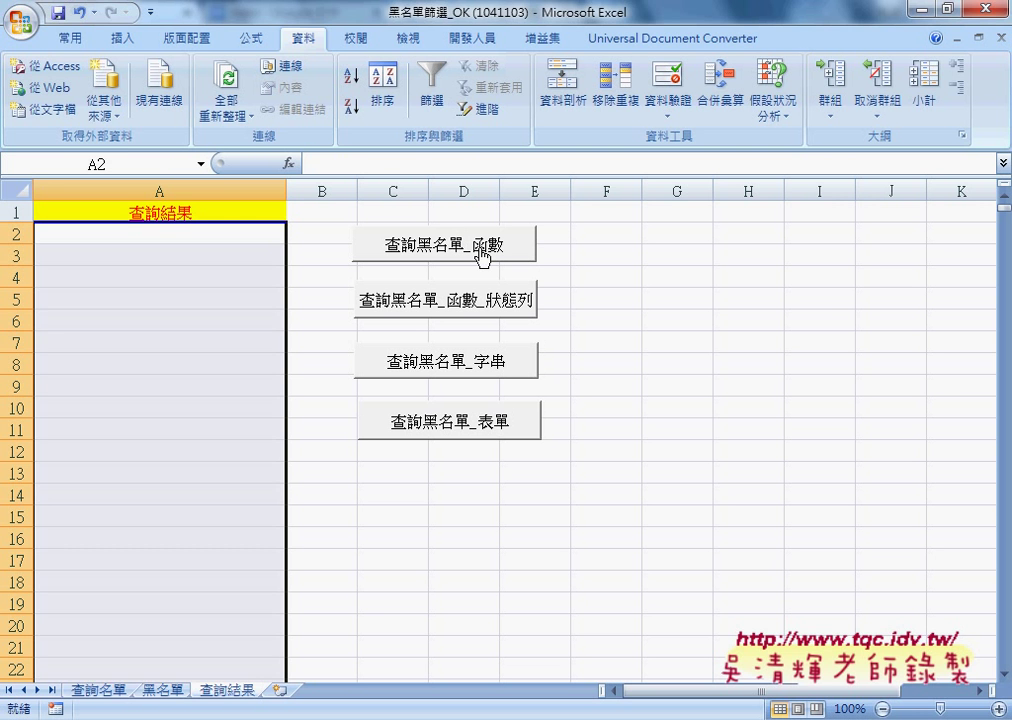
click(577, 250)
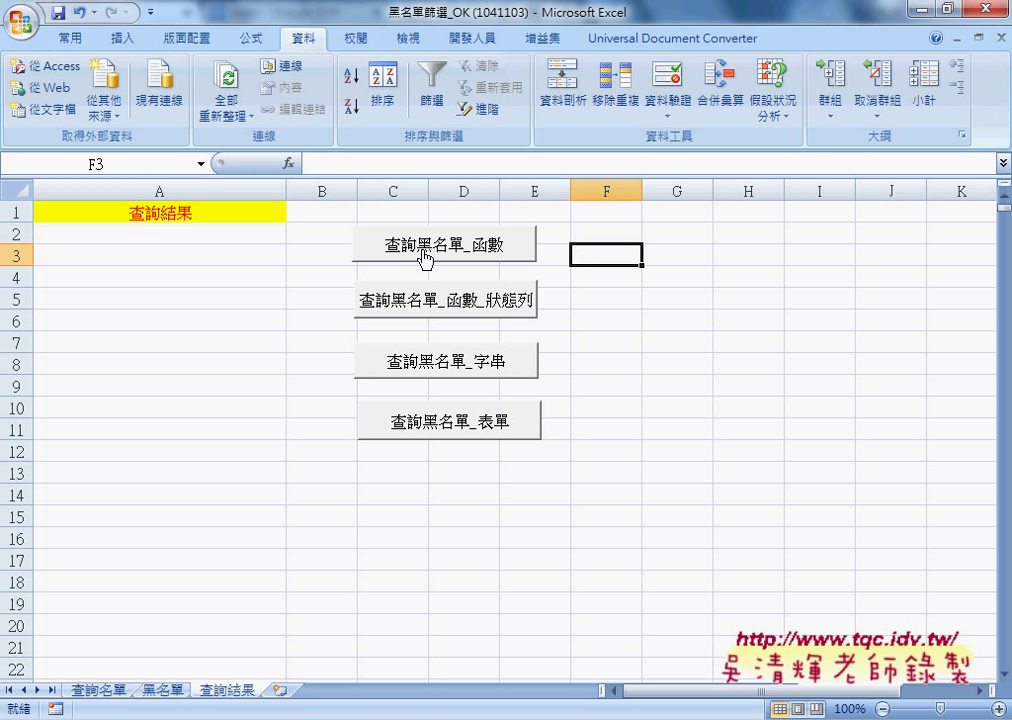
- Run 查詢黑名單_函數 and dismiss its 5.960938-second elapsed-time message
click(485, 258)
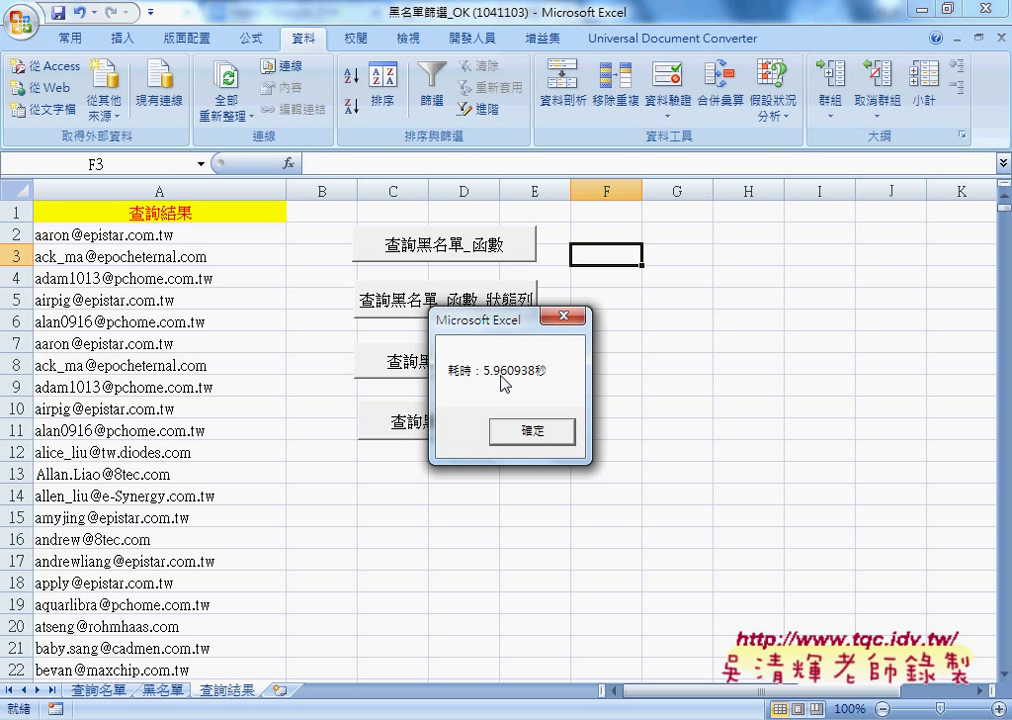
click(533, 430)
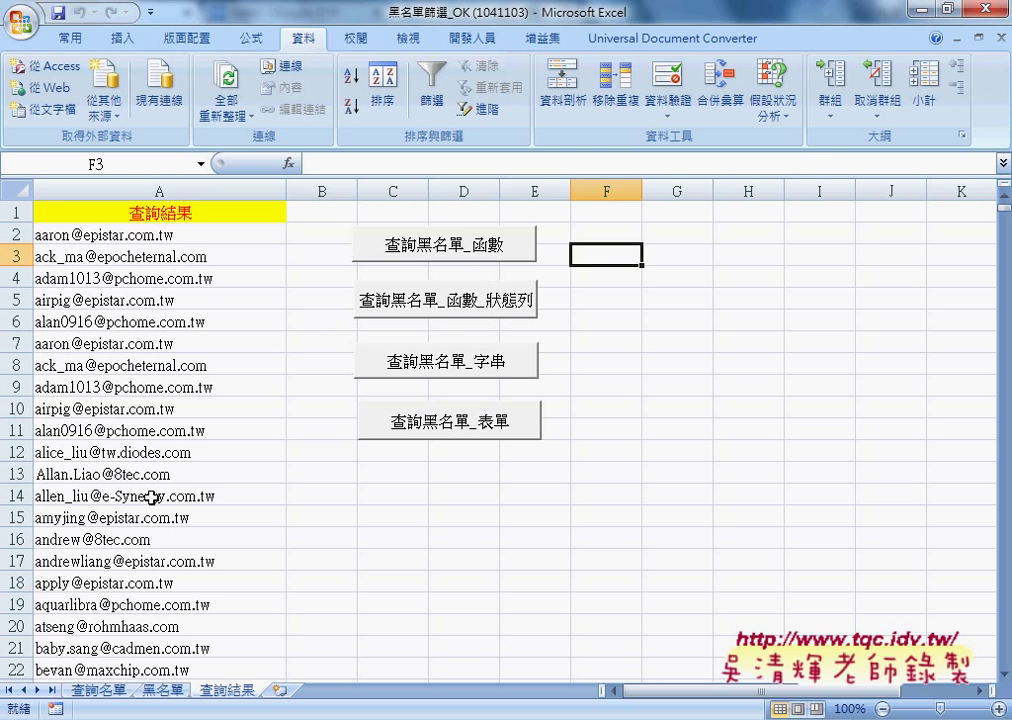
- Run 查詢黑名單_函數_狀態列, which counts 970 records and reports 7.460938 seconds
click(495, 305)
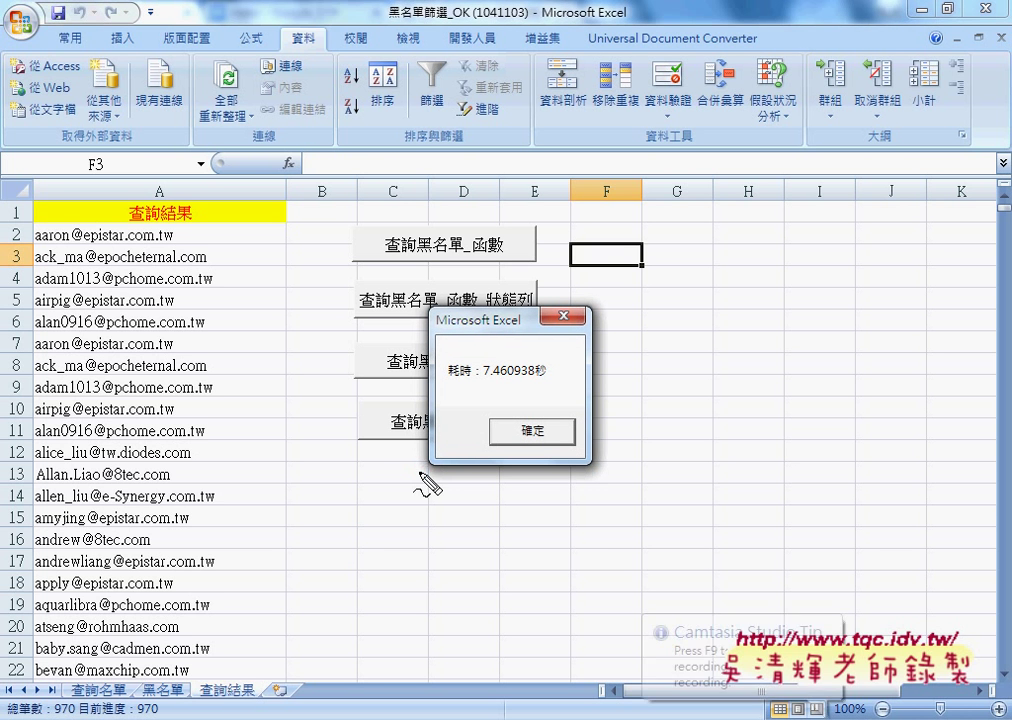
drag(132, 716, 125, 703)
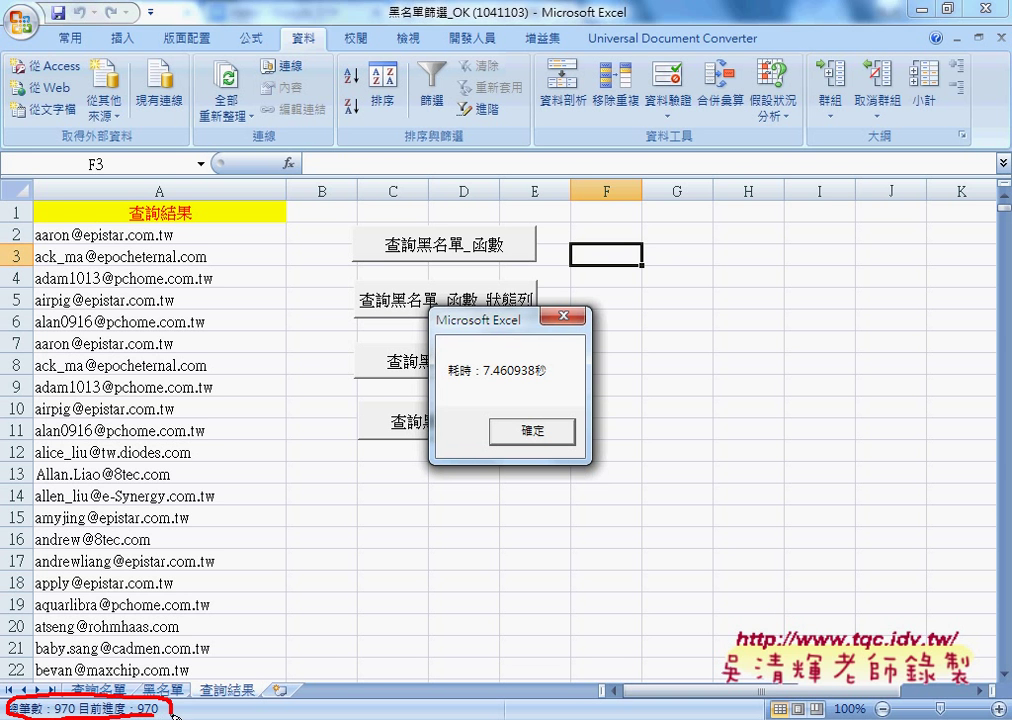
mouse_move(398, 310)
mouse_down()
mouse_move(138, 684)
mouse_move(160, 660)
mouse_up()
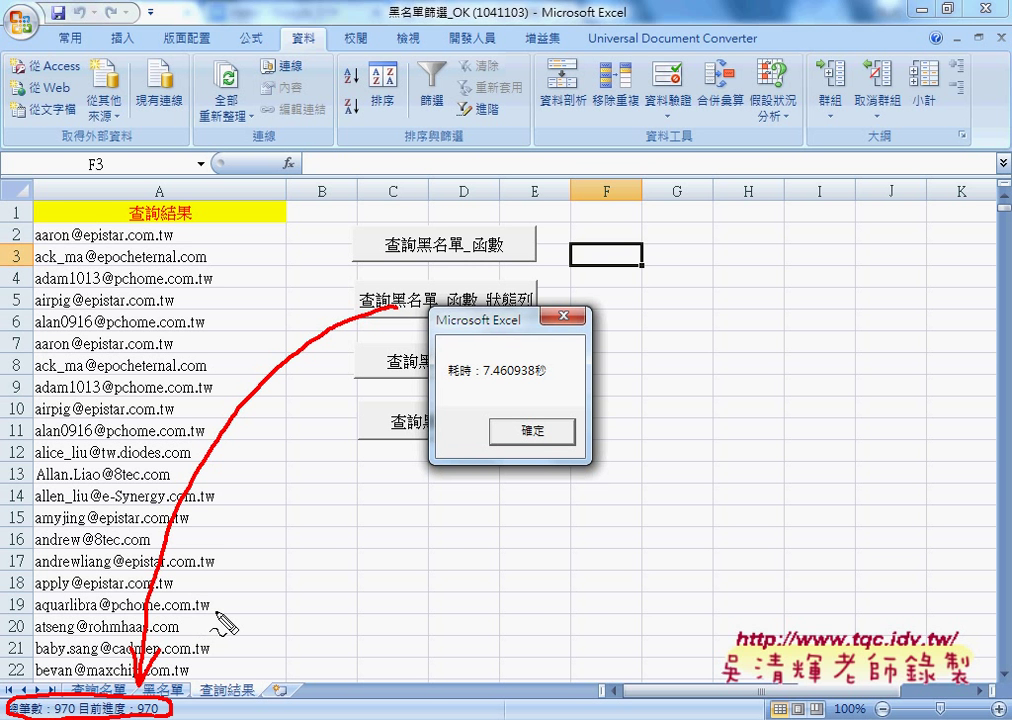
- Rerun 查詢黑名單_函數 and then 查詢黑名單_函數_狀態列 (7.492188 s), dismissing each timing message
key(Escape)
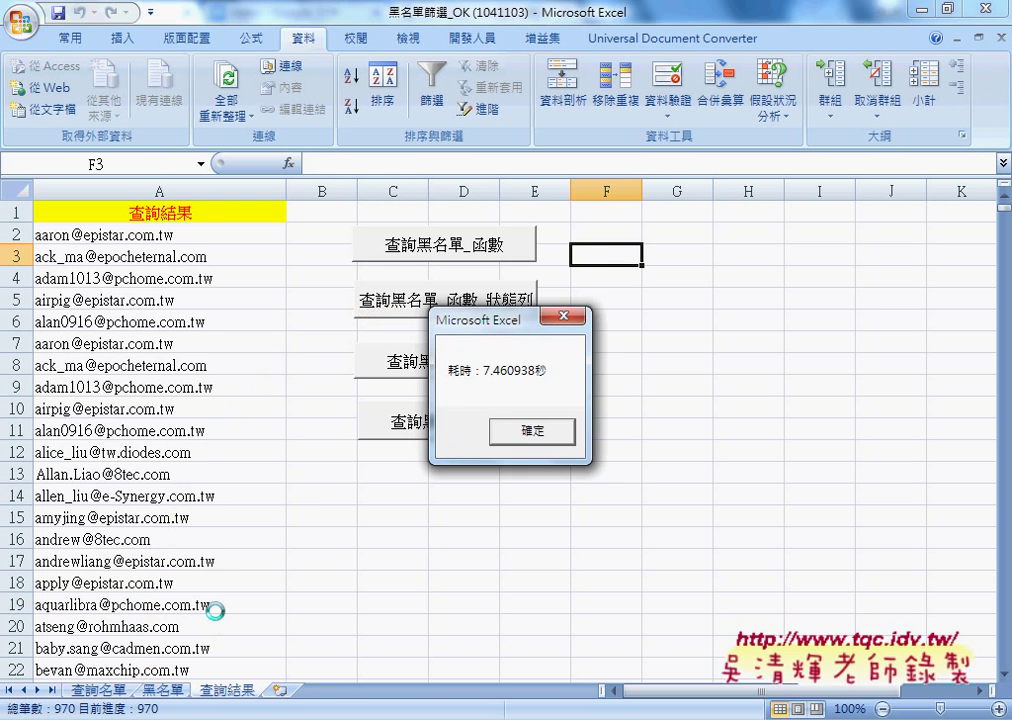
click(522, 434)
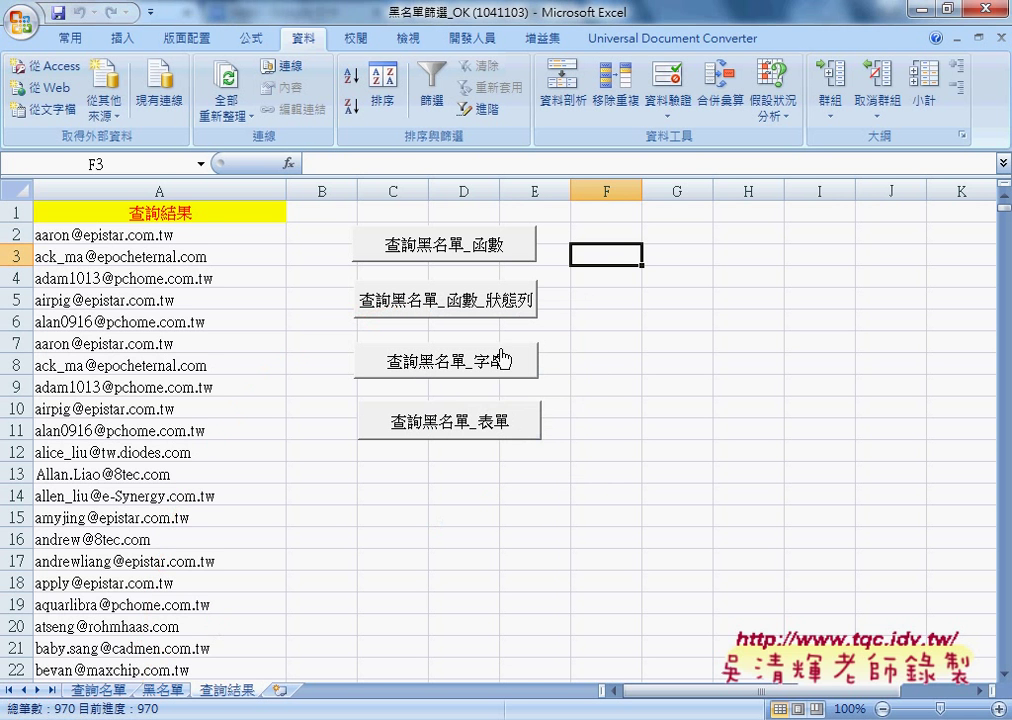
click(472, 250)
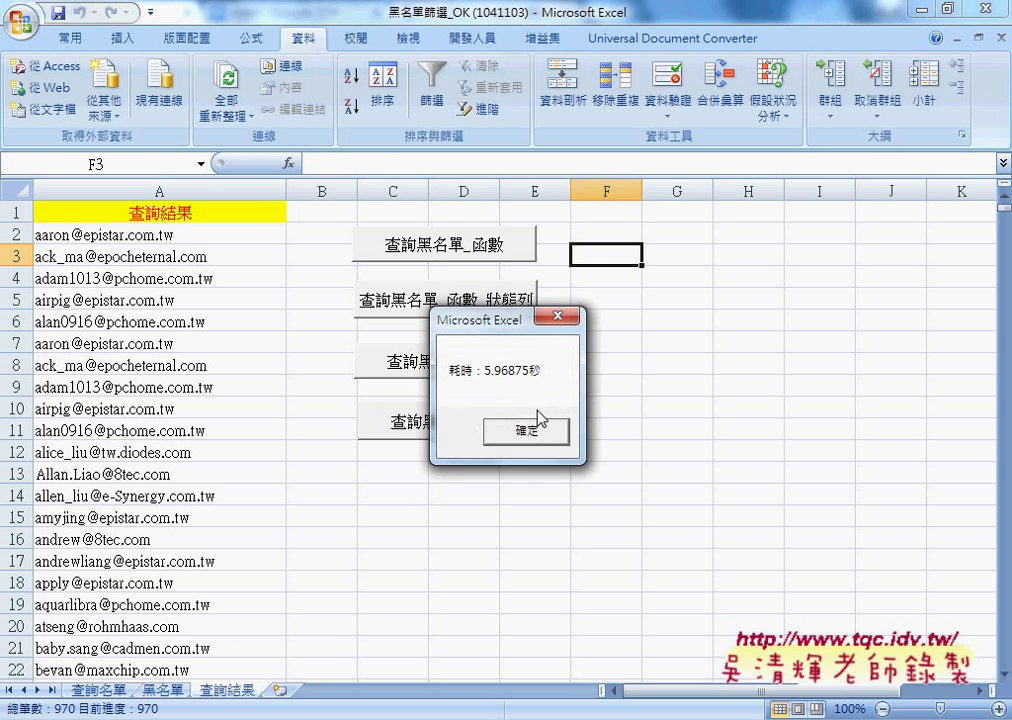
click(527, 431)
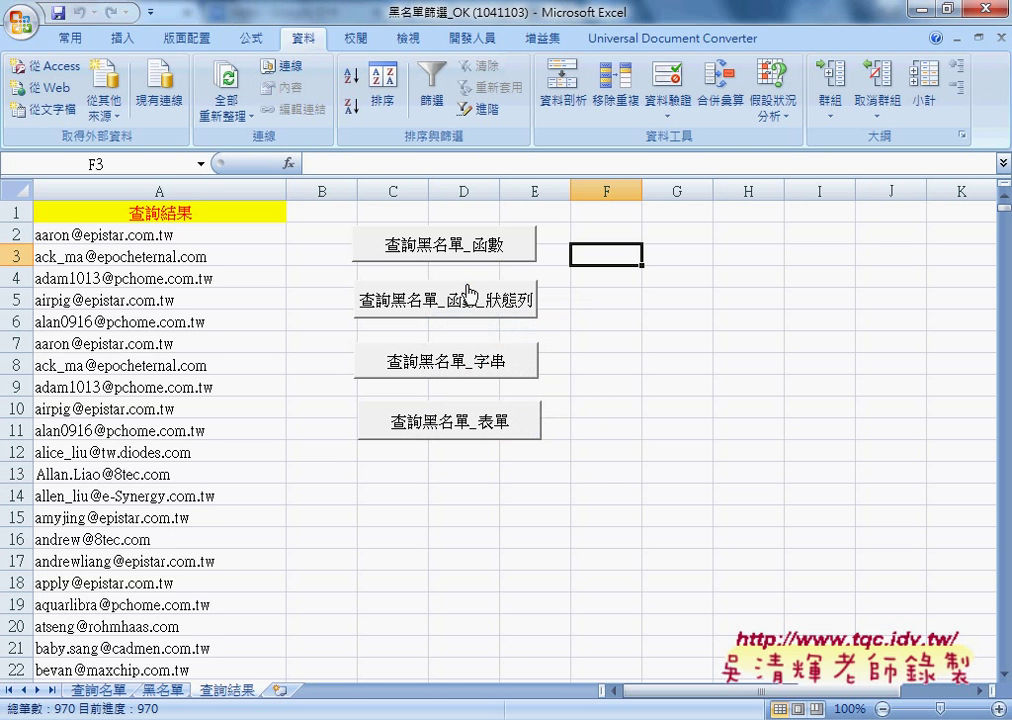
click(468, 295)
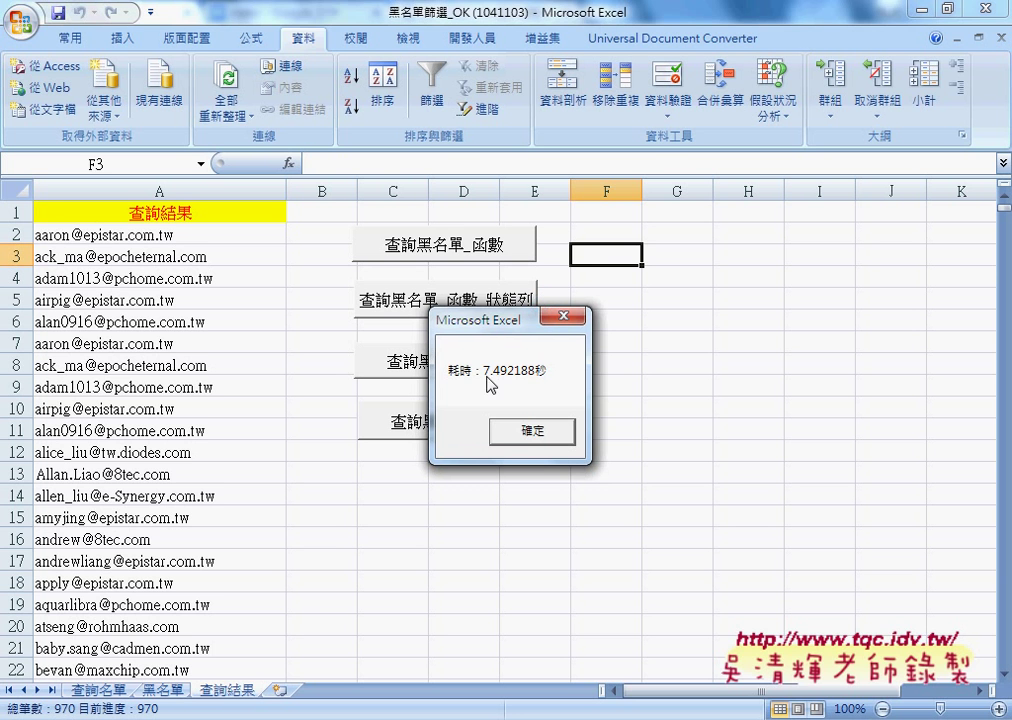
click(541, 433)
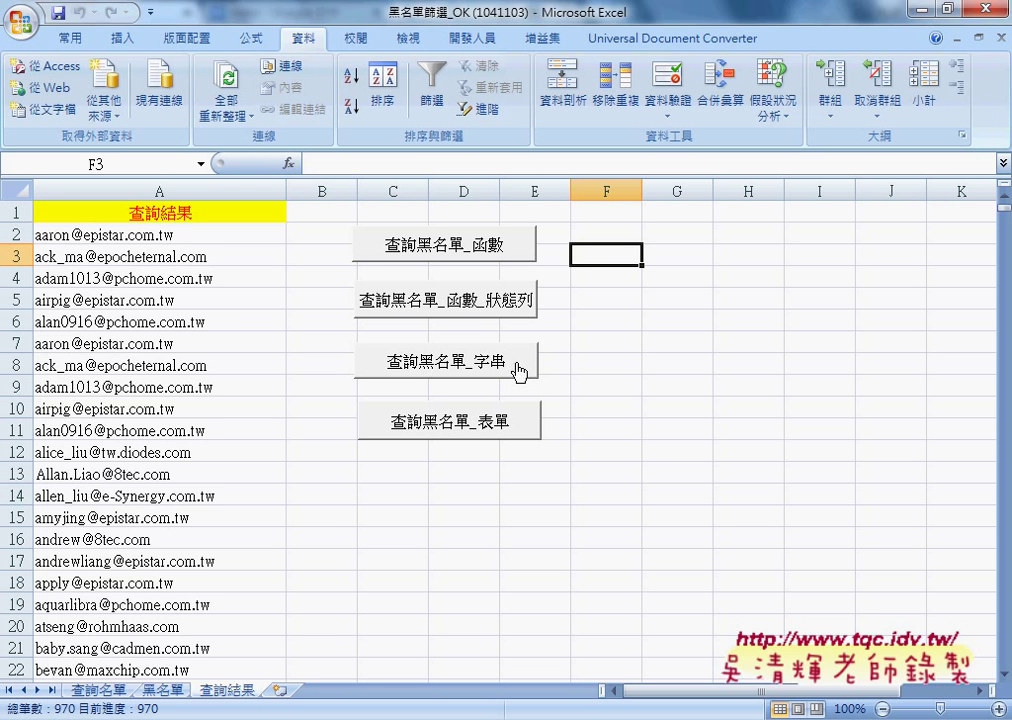
- Run 查詢黑名單_字串 and dismiss its 1.210938-second elapsed-time message
click(519, 372)
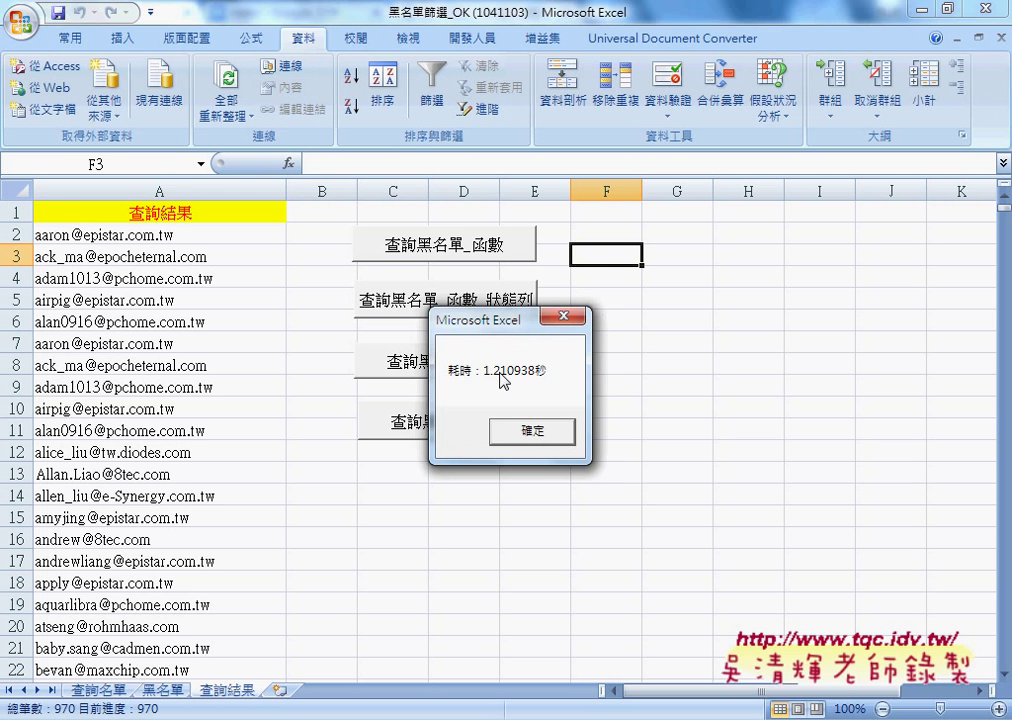
click(524, 433)
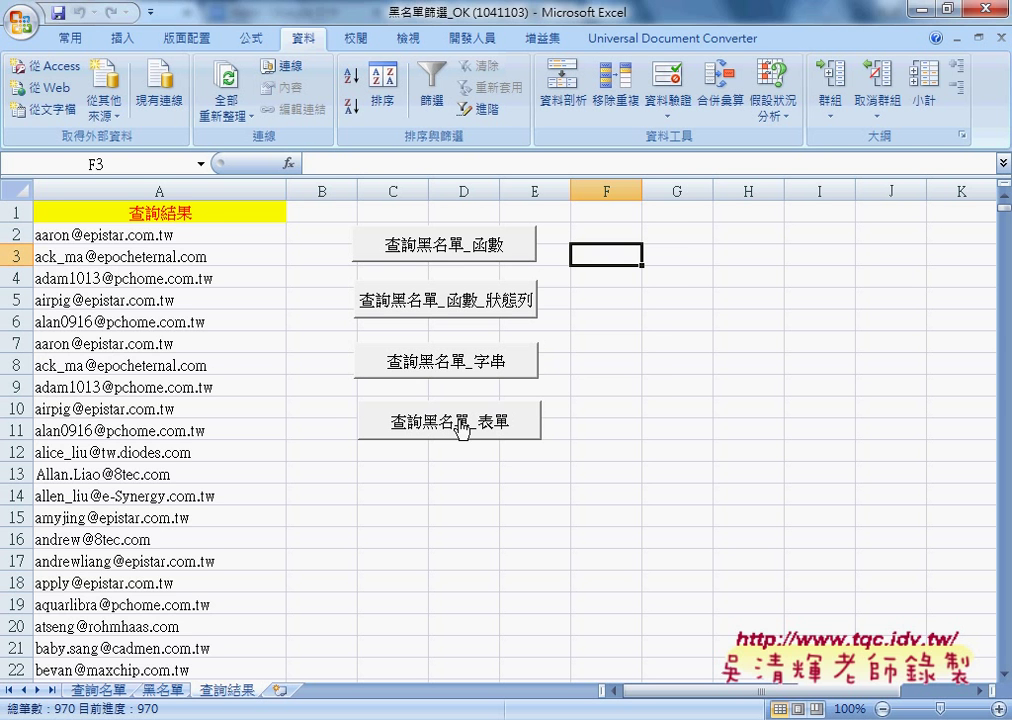
- Run 查詢黑名單_表單 with its progress form and dismiss the 1.335938-second timing message
click(461, 430)
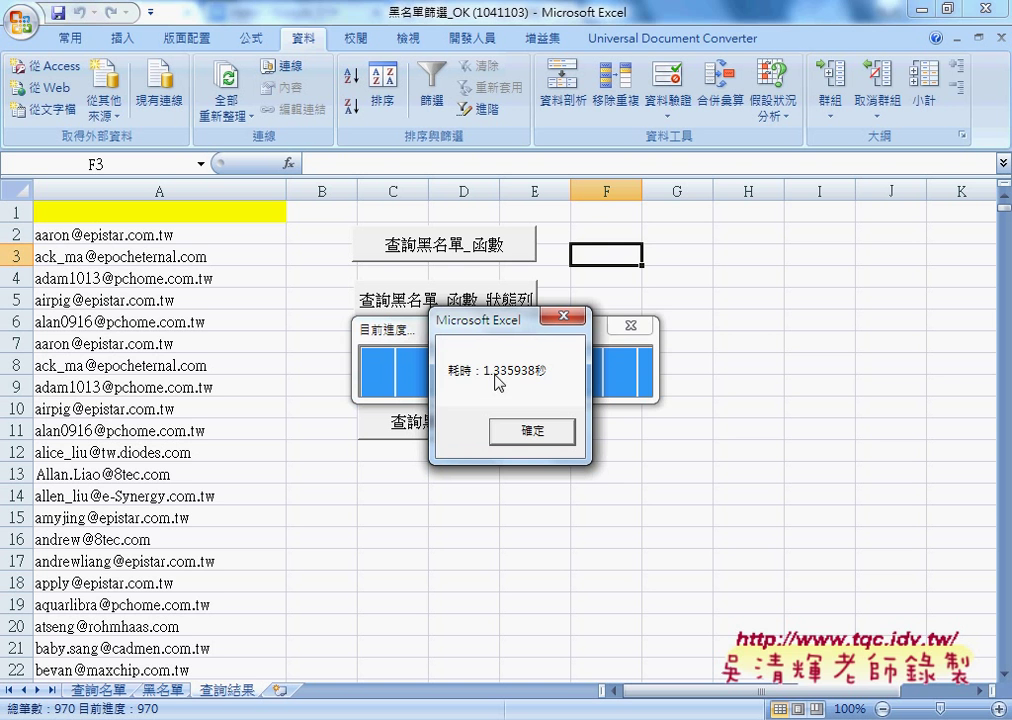
click(512, 431)
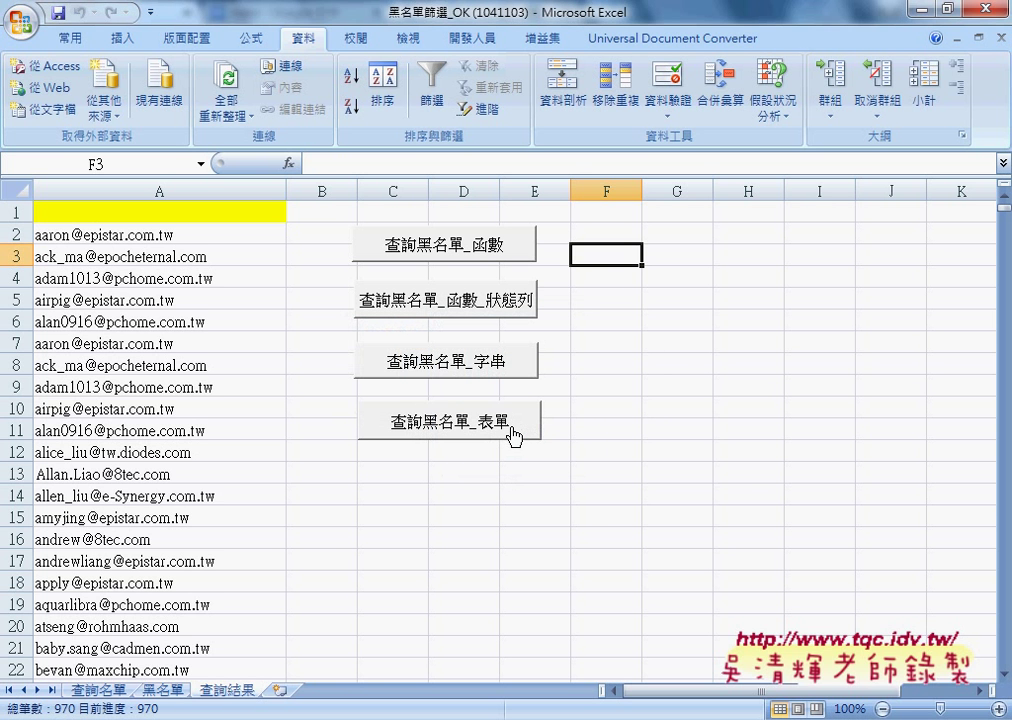
click(586, 430)
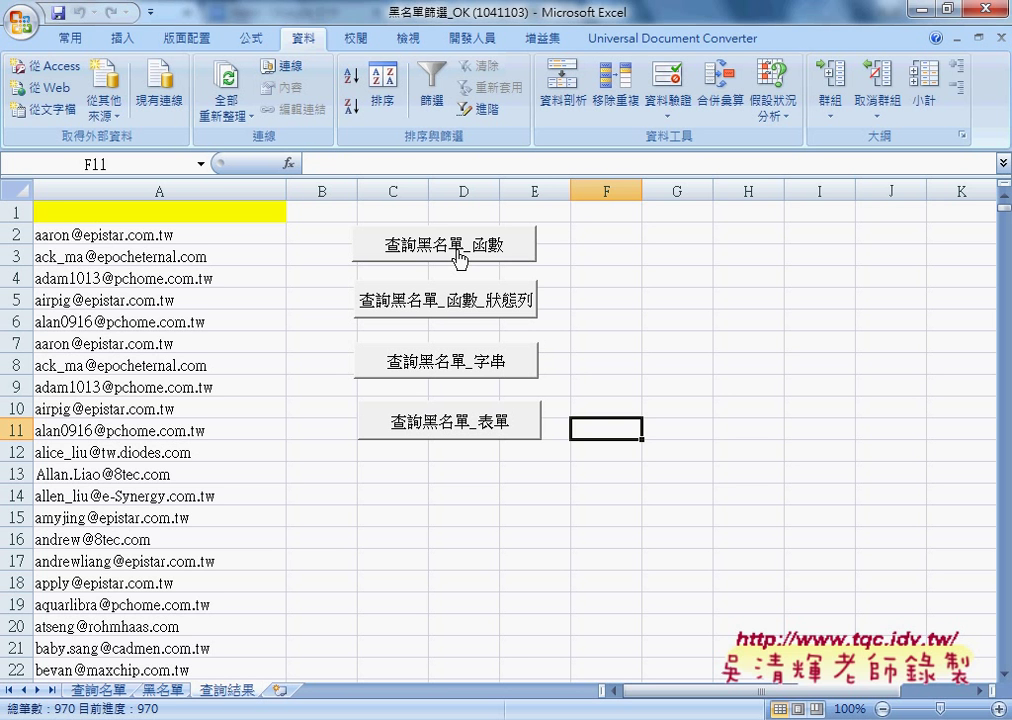
click(164, 690)
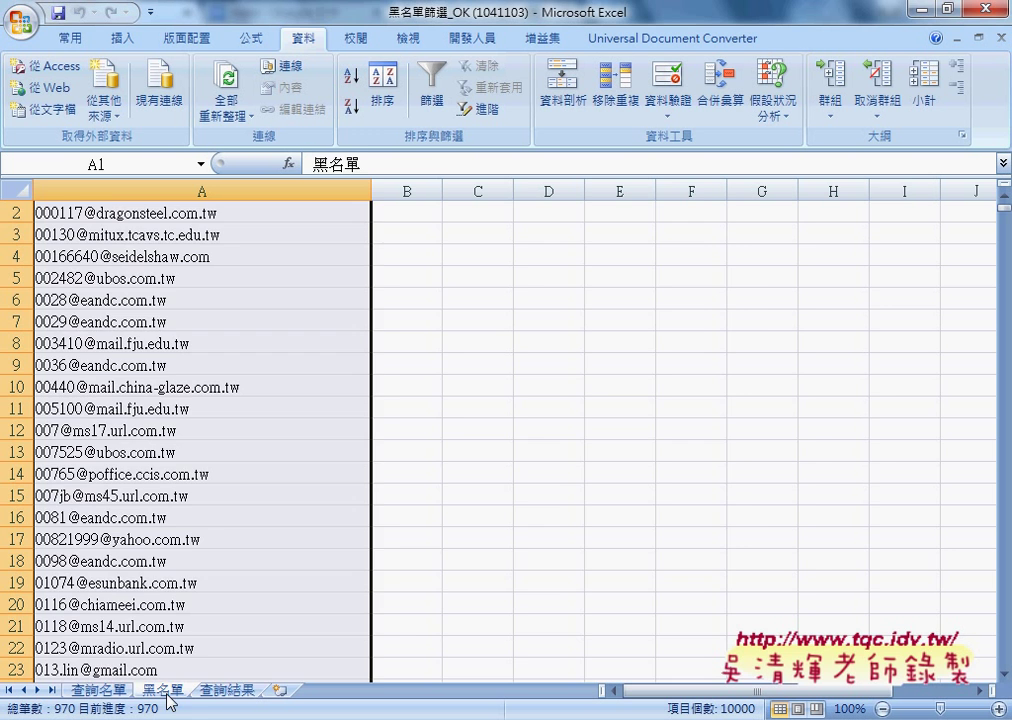
click(97, 693)
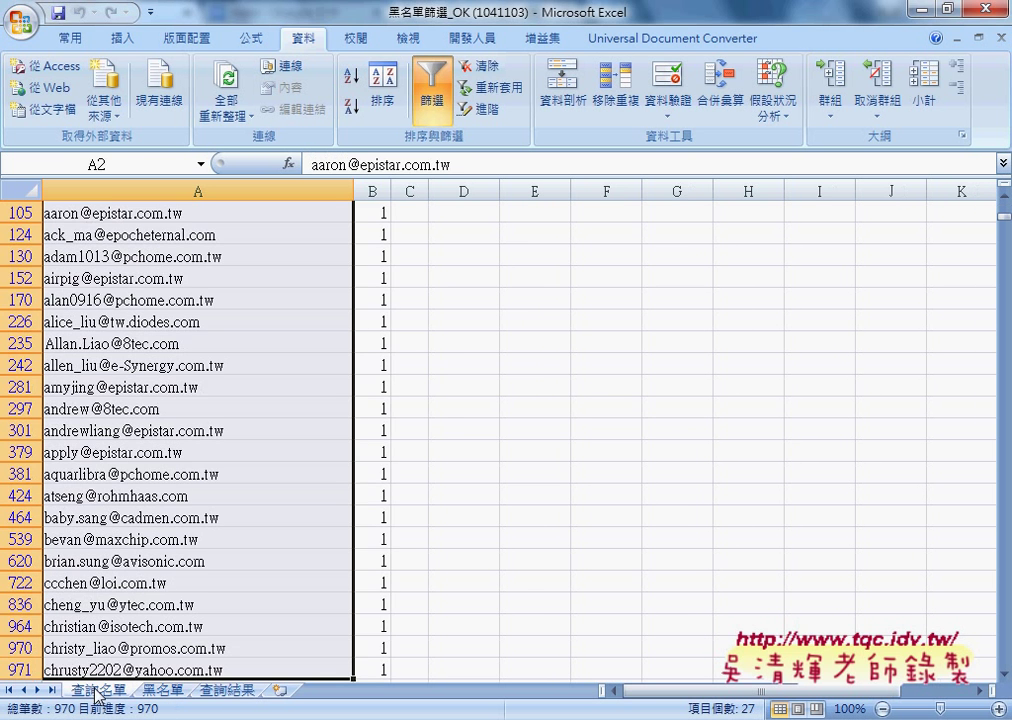
click(228, 690)
drag(203, 235, 190, 561)
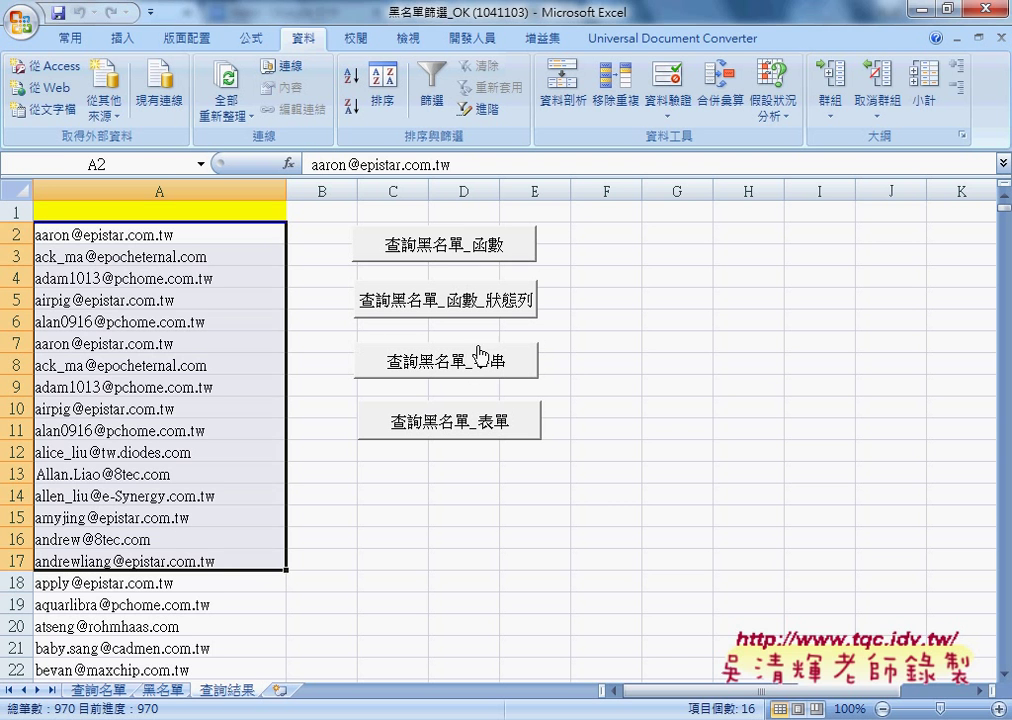
click(716, 444)
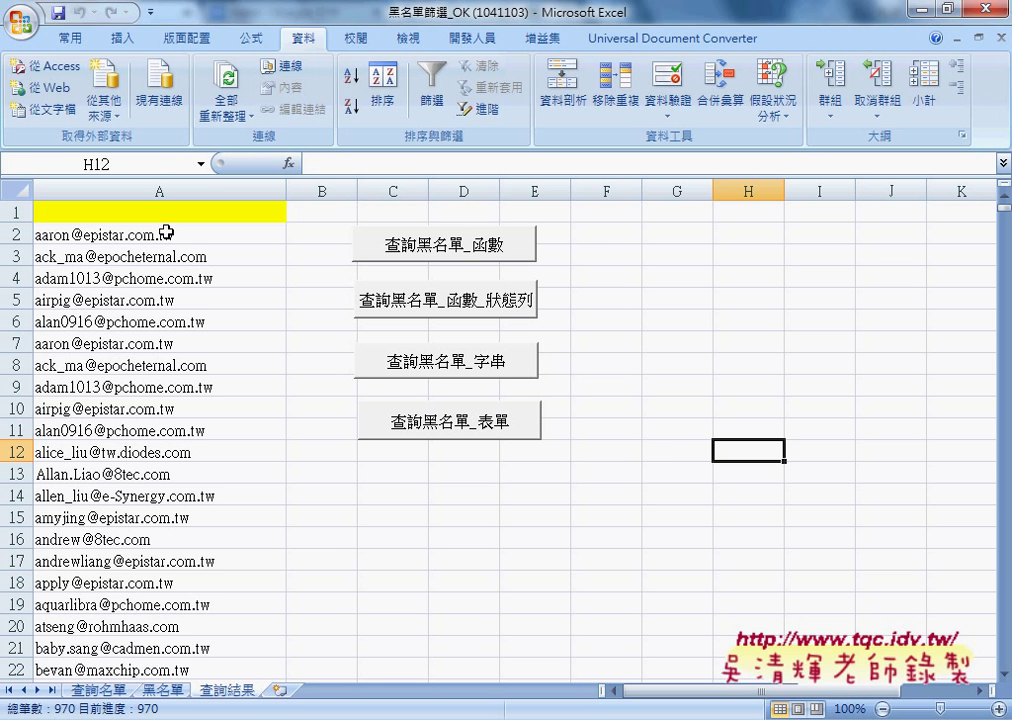
- Open the code of the 查詢黑名單_函數 button's assigned macro and select its comparison loop
right_click(474, 253)
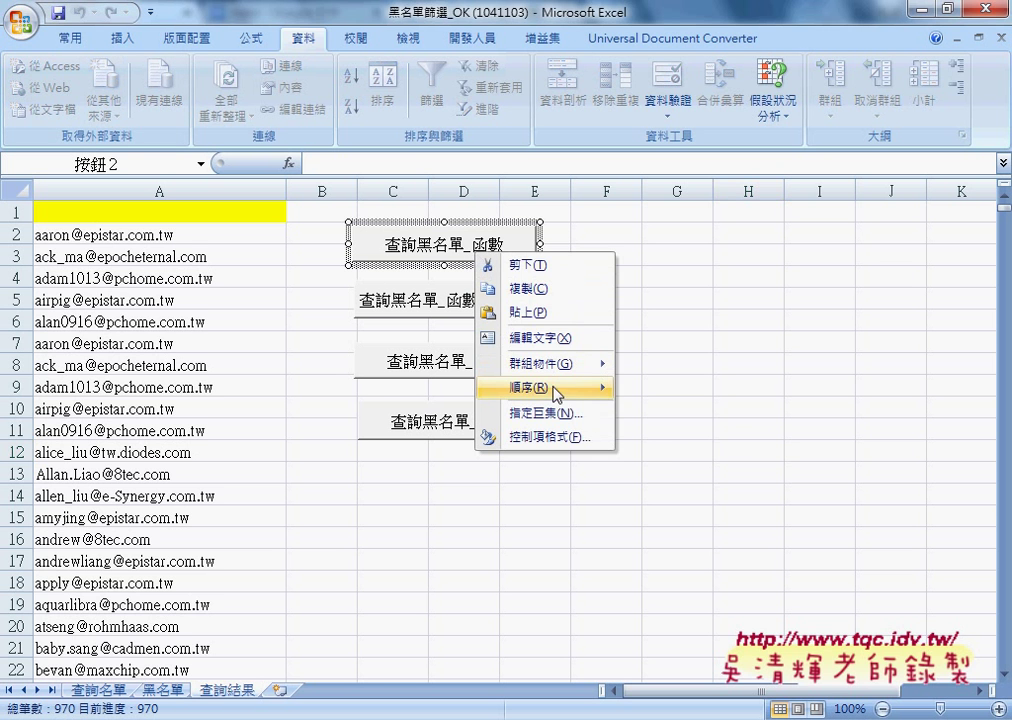
click(540, 412)
click(710, 285)
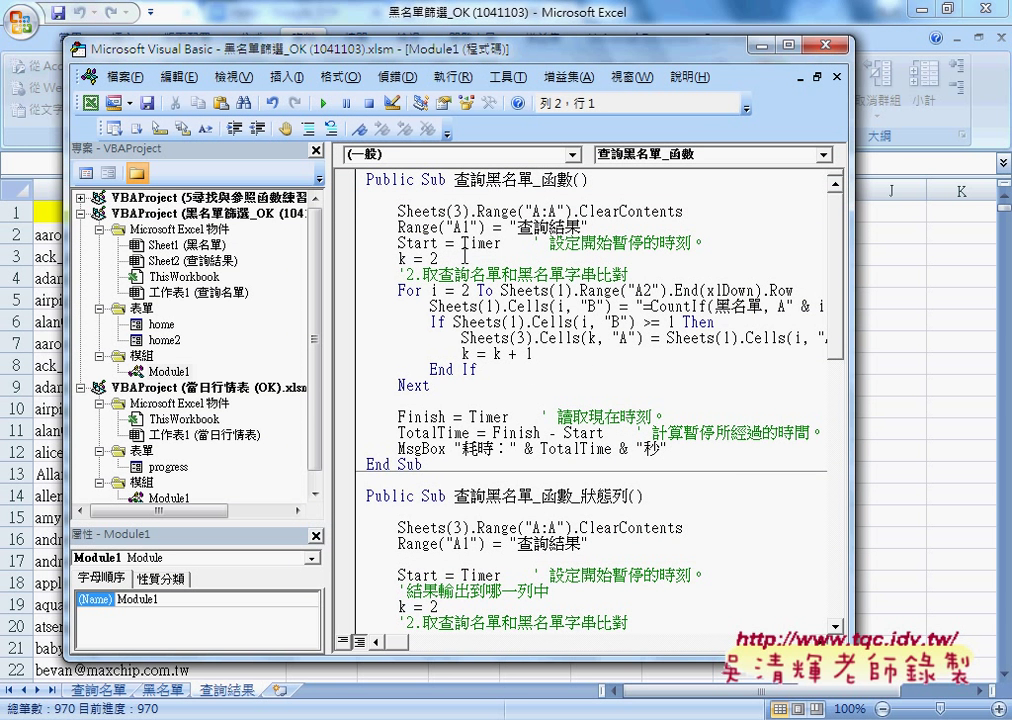
click(437, 386)
drag(437, 386, 428, 250)
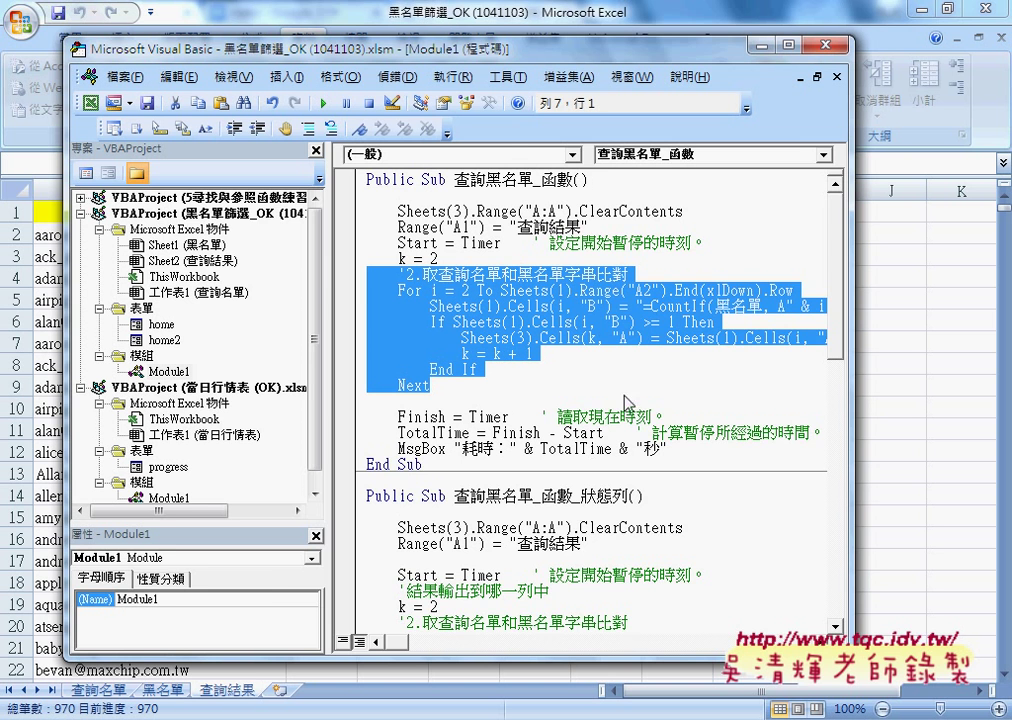
- Widen the code area, then highlight the column B target cell and its CountIf formula
drag(326, 278, 201, 278)
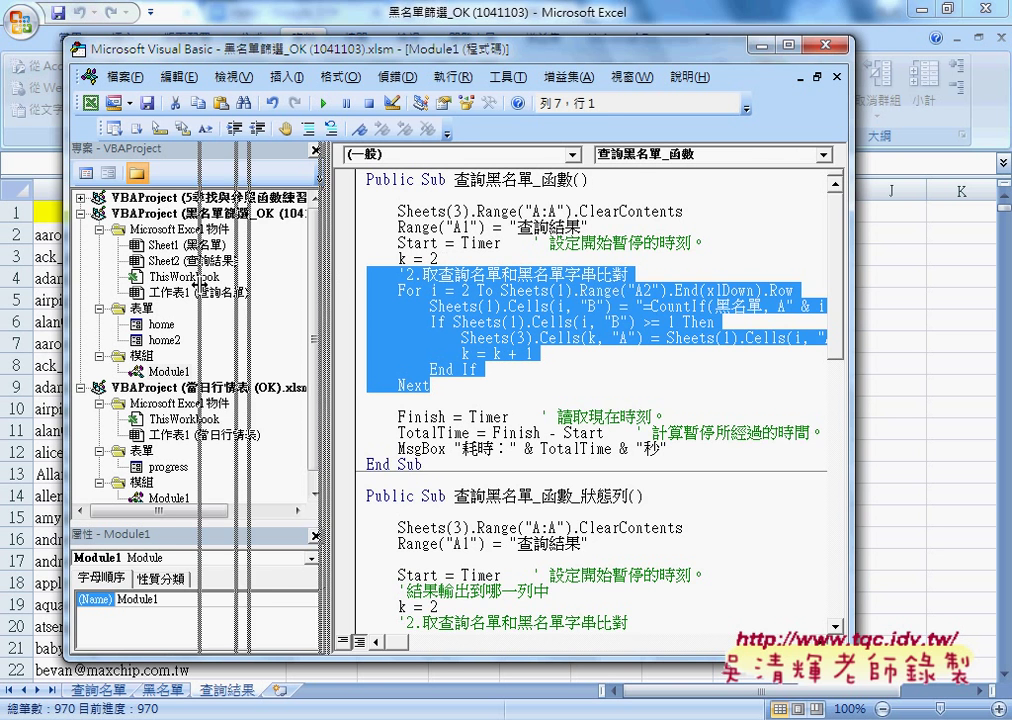
drag(848, 311, 913, 311)
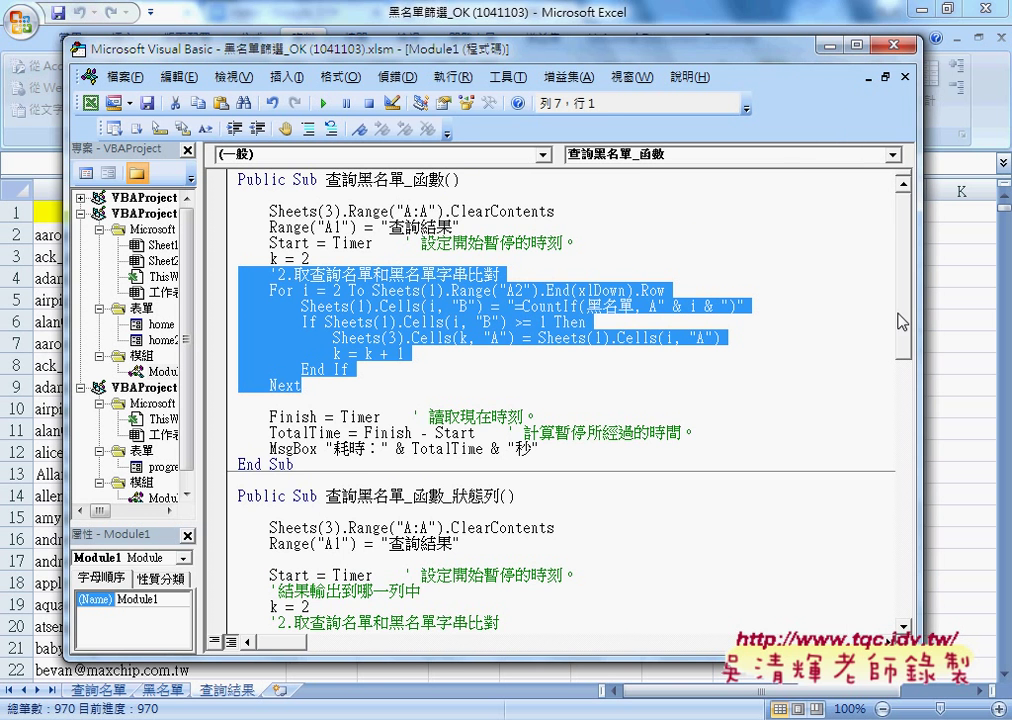
click(553, 290)
drag(302, 306, 490, 306)
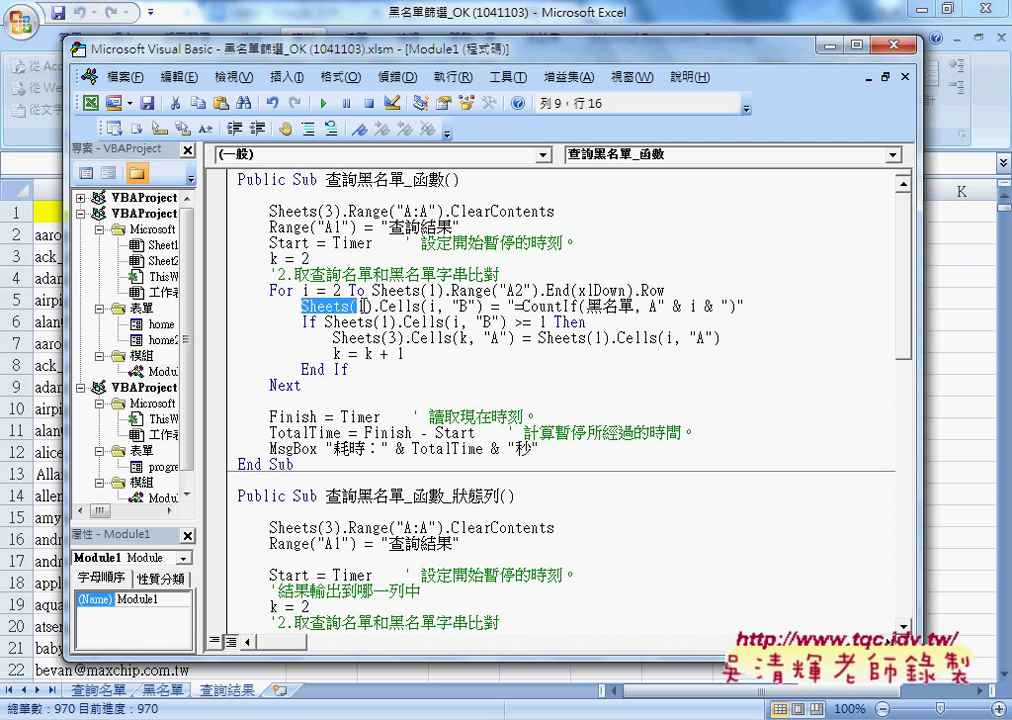
drag(744, 306, 507, 306)
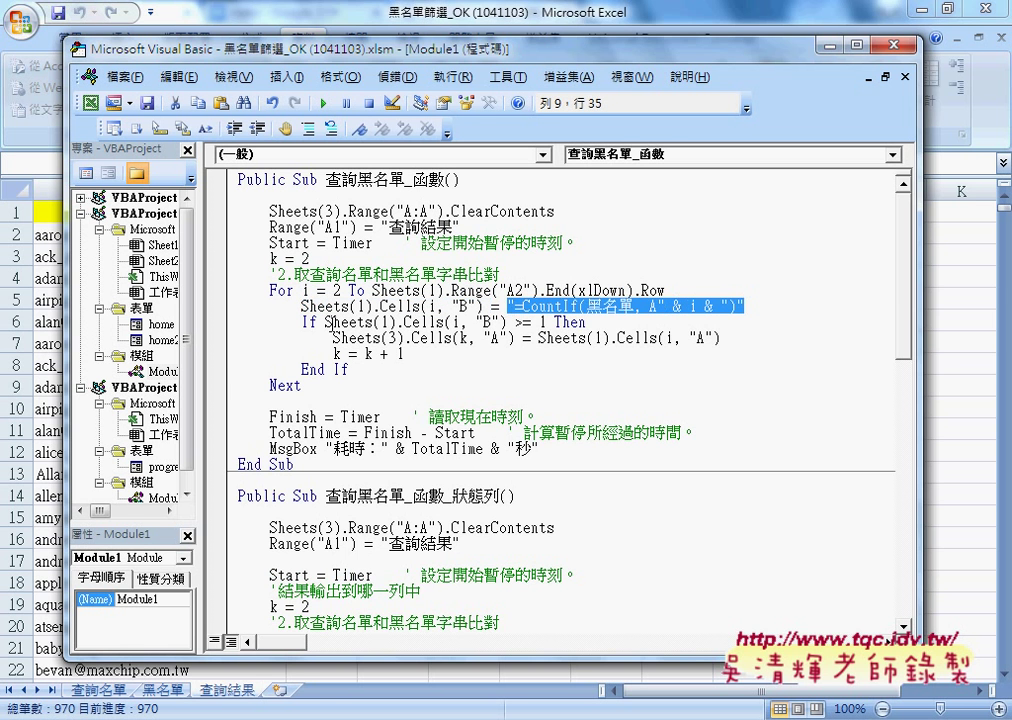
- Highlight the If condition's >= 1 match test, the source e-mail cell copy, and the k = k + 1 increment
drag(587, 322, 338, 322)
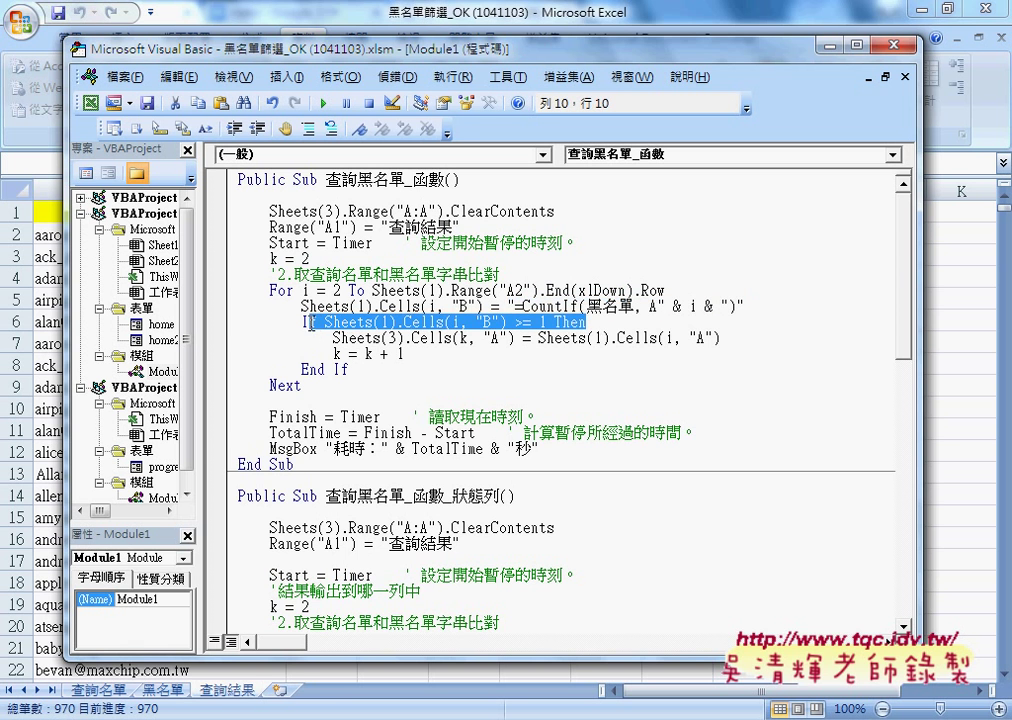
drag(720, 338, 612, 338)
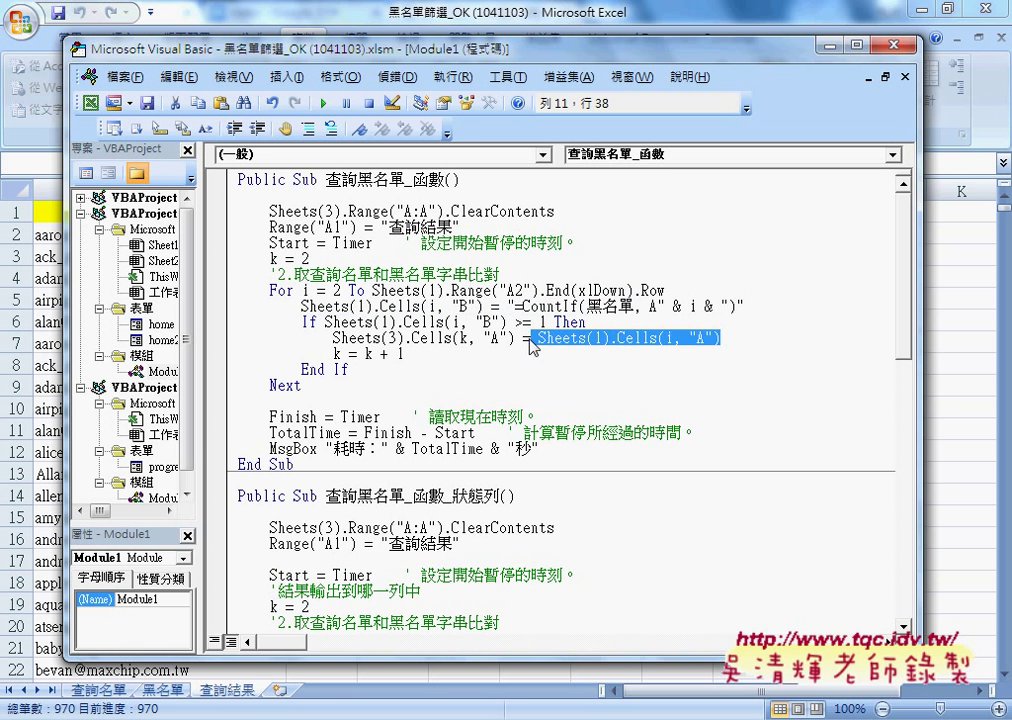
drag(515, 322, 551, 322)
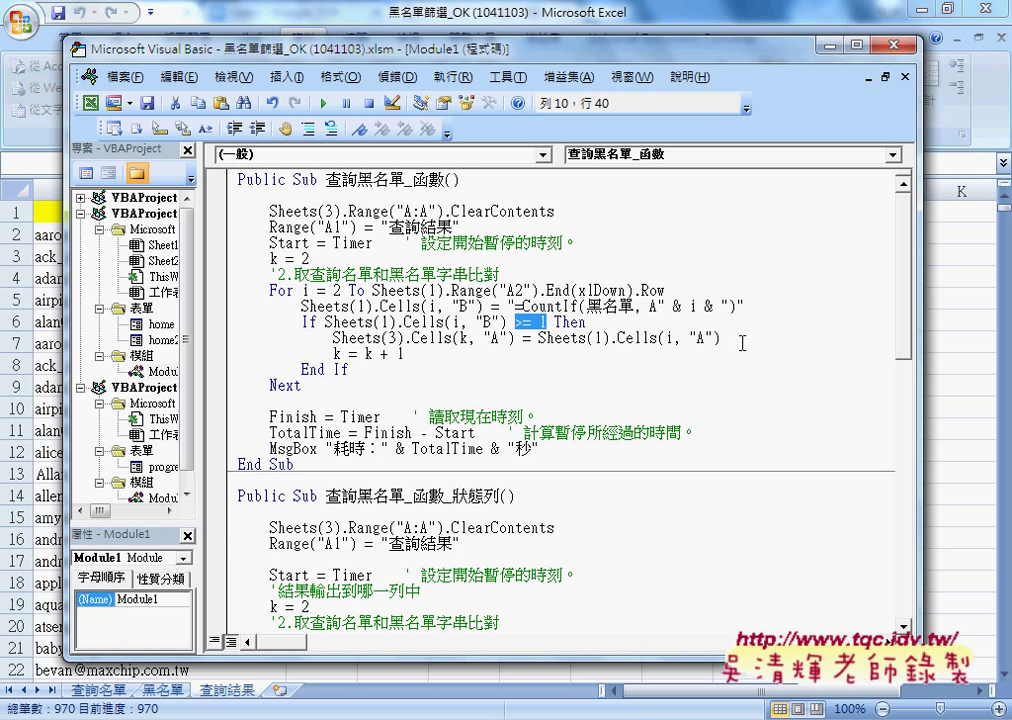
drag(720, 338, 492, 338)
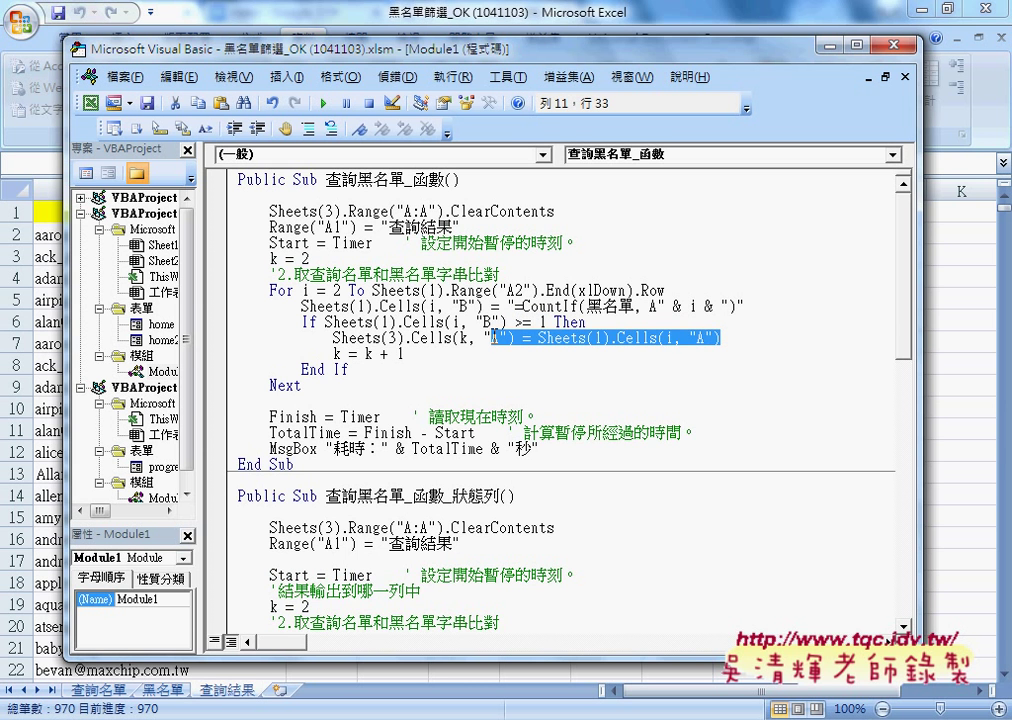
click(551, 338)
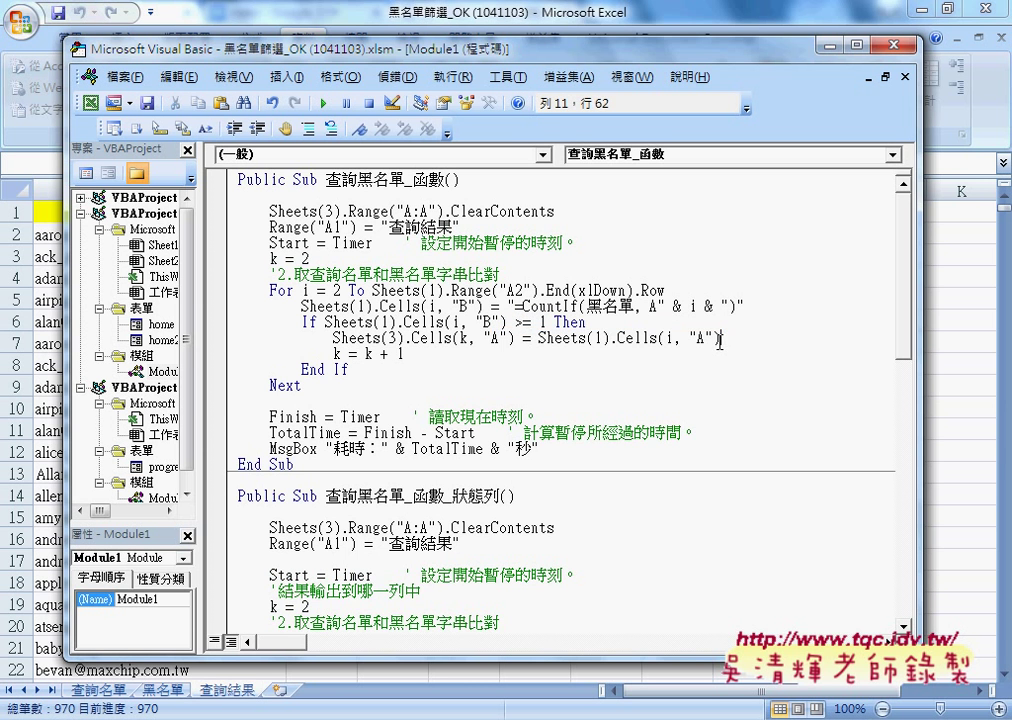
drag(720, 338, 538, 338)
click(416, 352)
drag(416, 352, 333, 354)
mouse_move(404, 352)
mouse_down()
mouse_move(333, 352)
mouse_move(238, 274)
mouse_up()
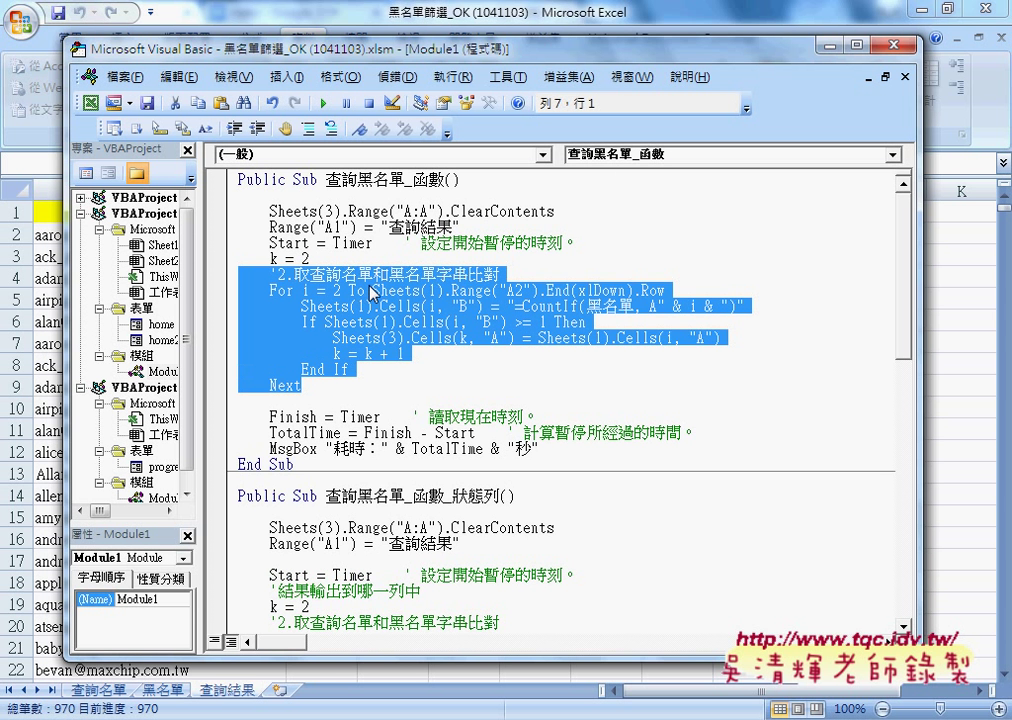